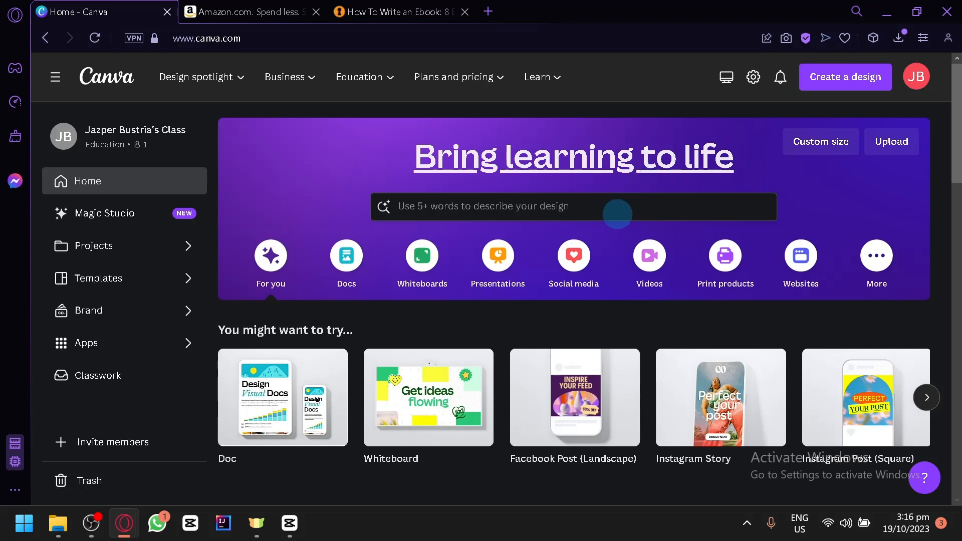
Search the templates for "book"
{"action": "left_click", "coordinate": [601, 203]}
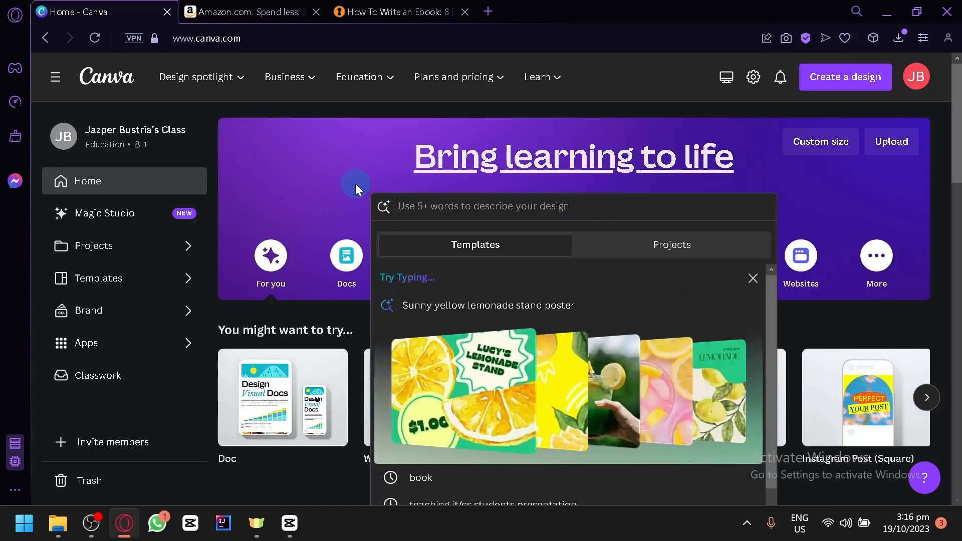
{"action": "type", "text": "book"}
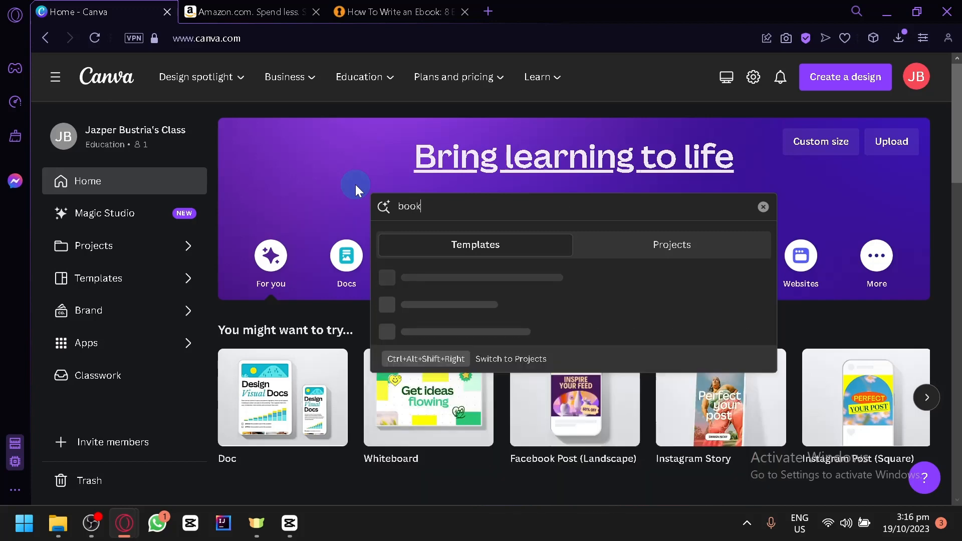
{"action": "key", "text": "Return"}
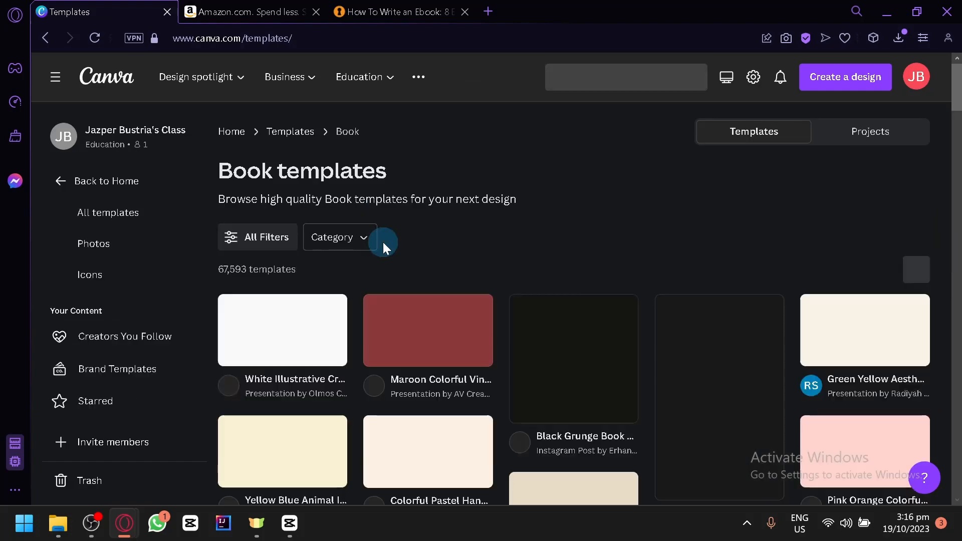
Open the Brown Simple Minimalist Reading Journal Cover template for customizing and close the template results
{"action": "scroll", "coordinate": [383, 245], "scroll_direction": "down", "scroll_amount": 3}
{"action": "scroll", "coordinate": [471, 267], "scroll_direction": "up", "scroll_amount": 3}
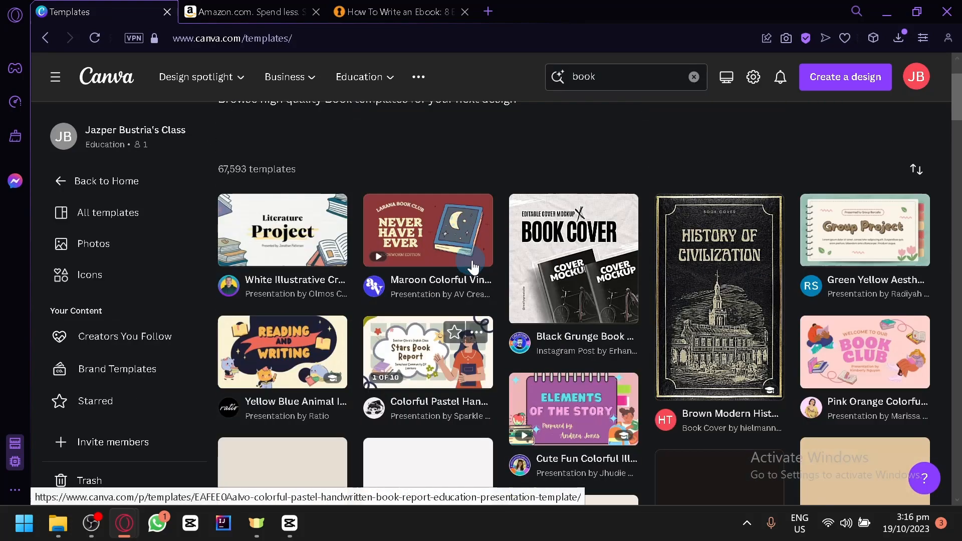
{"action": "scroll", "coordinate": [749, 338], "scroll_direction": "down", "scroll_amount": 4}
{"action": "scroll", "coordinate": [750, 337], "scroll_direction": "up", "scroll_amount": 4}
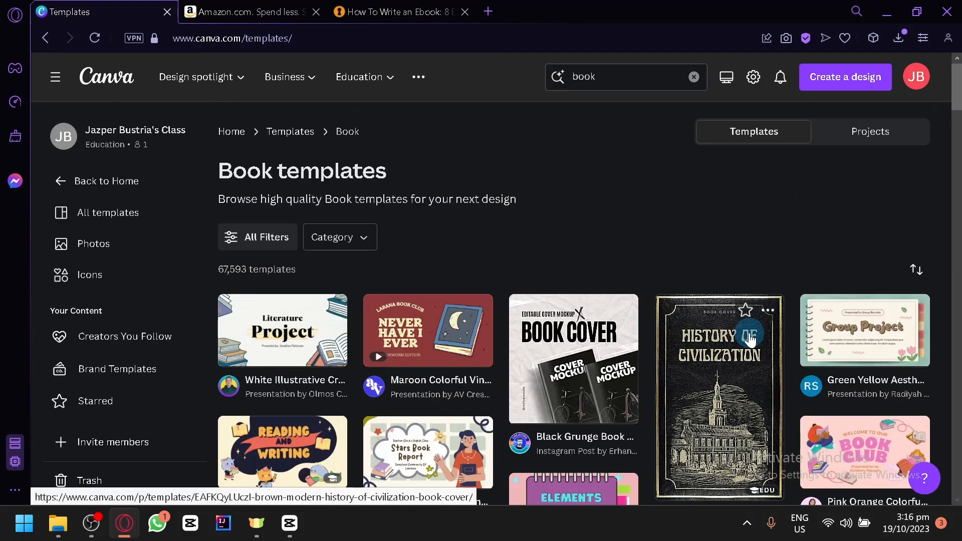
{"action": "scroll", "coordinate": [750, 339], "scroll_direction": "down", "scroll_amount": 8}
{"action": "scroll", "coordinate": [802, 326], "scroll_direction": "up", "scroll_amount": 2}
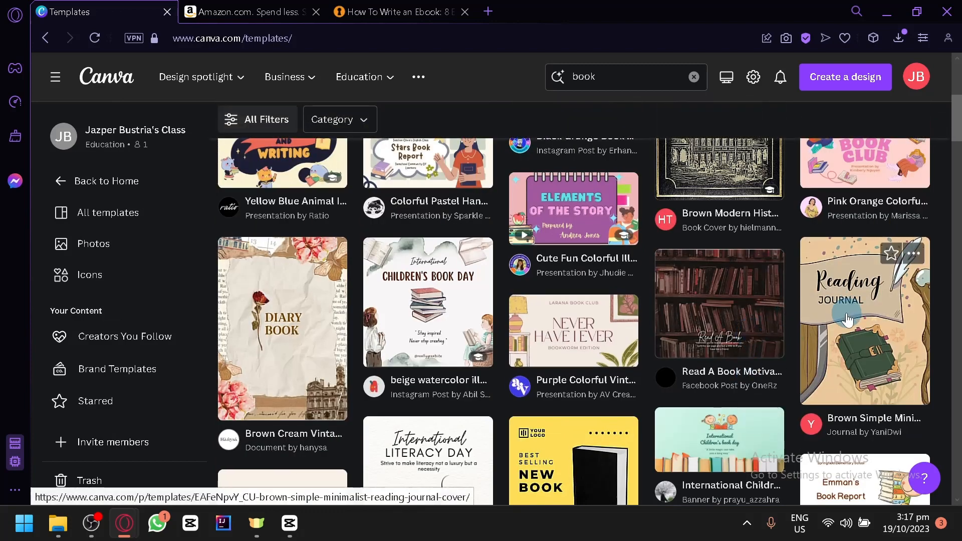
{"action": "scroll", "coordinate": [700, 279], "scroll_direction": "down", "scroll_amount": 4}
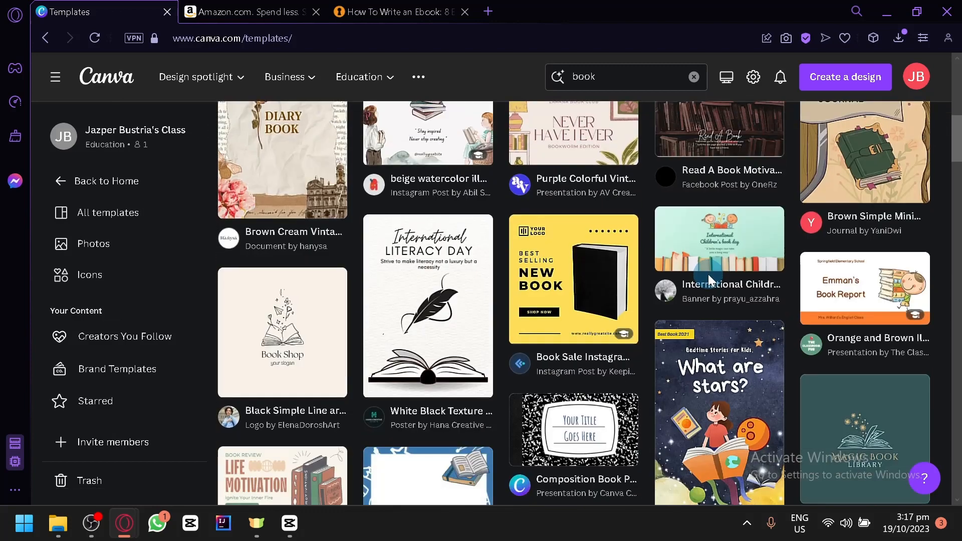
{"action": "scroll", "coordinate": [710, 280], "scroll_direction": "up", "scroll_amount": 2}
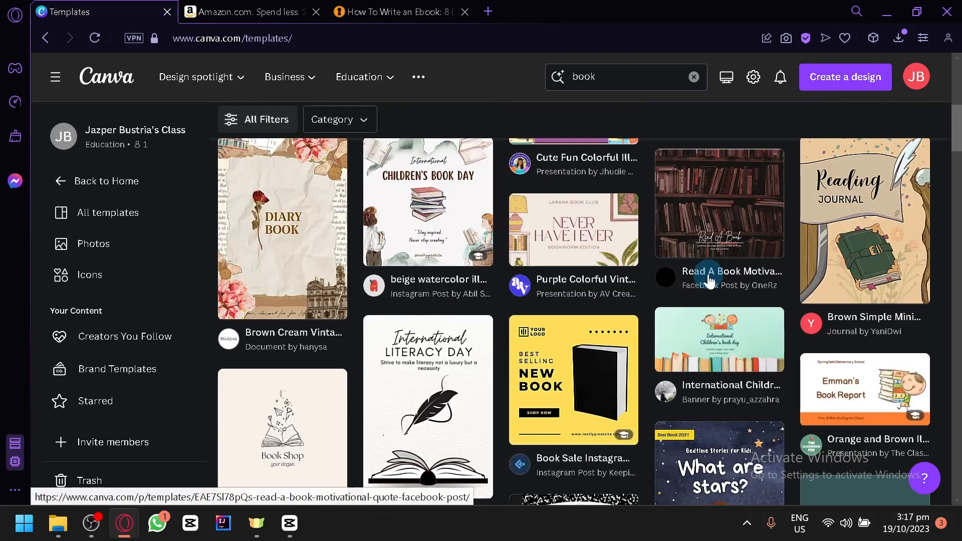
{"action": "left_click", "coordinate": [850, 256]}
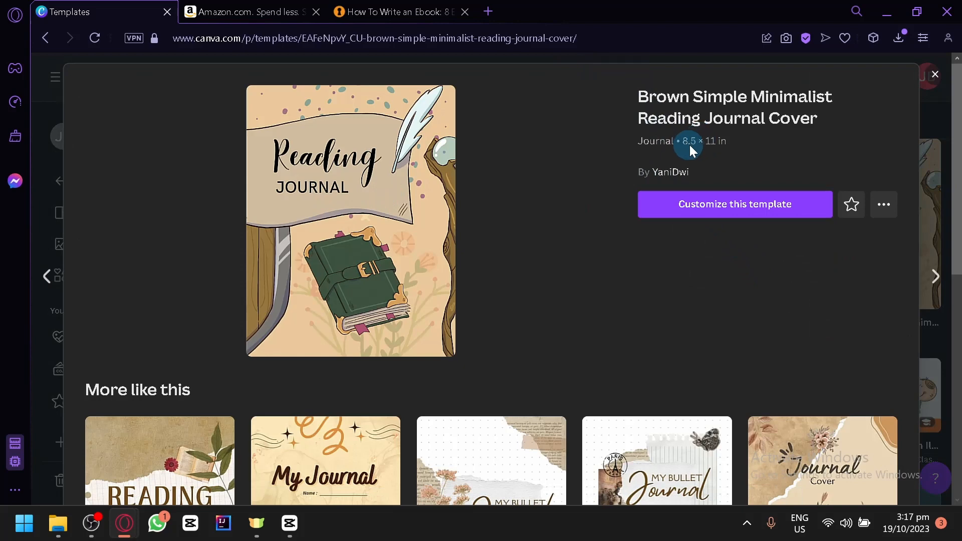
{"action": "left_click", "coordinate": [723, 219]}
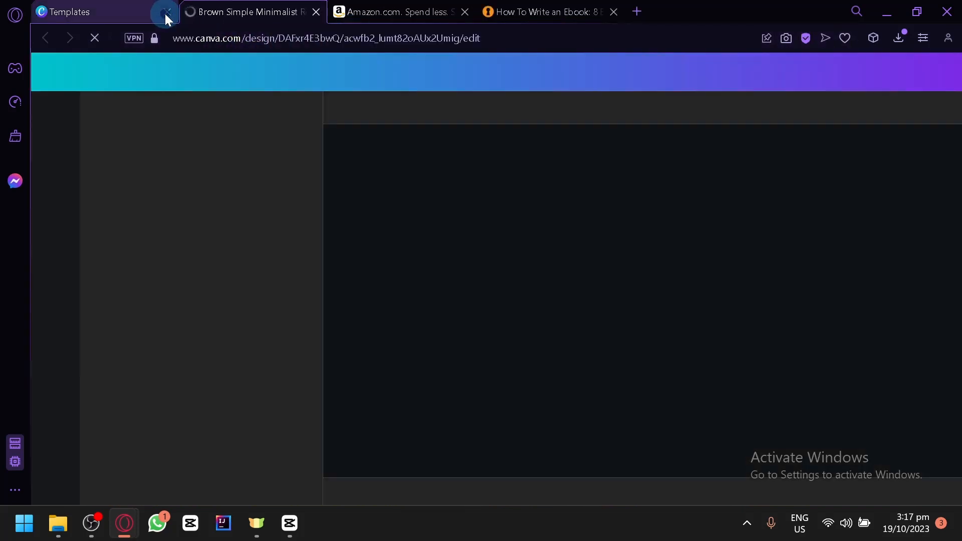
{"action": "left_click", "coordinate": [167, 12]}
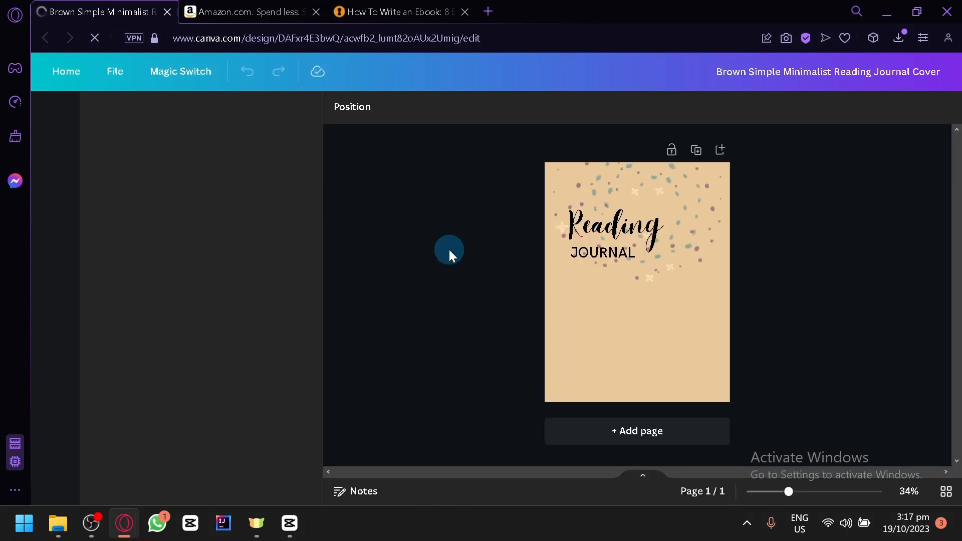
Delete the journal cover's title text, decorations and background colour to leave the page blank
{"action": "left_click_drag", "start_coordinate": [492, 191], "coordinate": [723, 380]}
{"action": "key", "text": "Delete"}
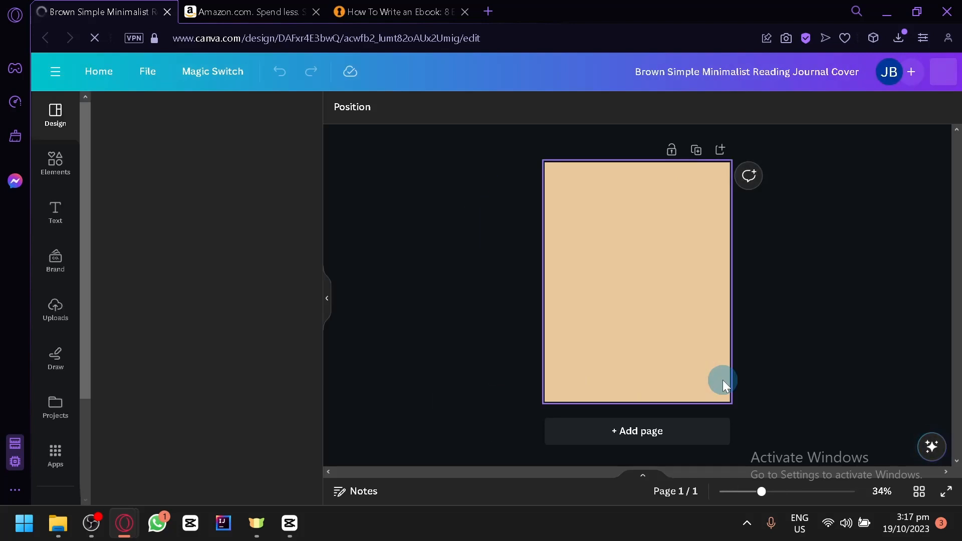
{"action": "key", "text": "Delete"}
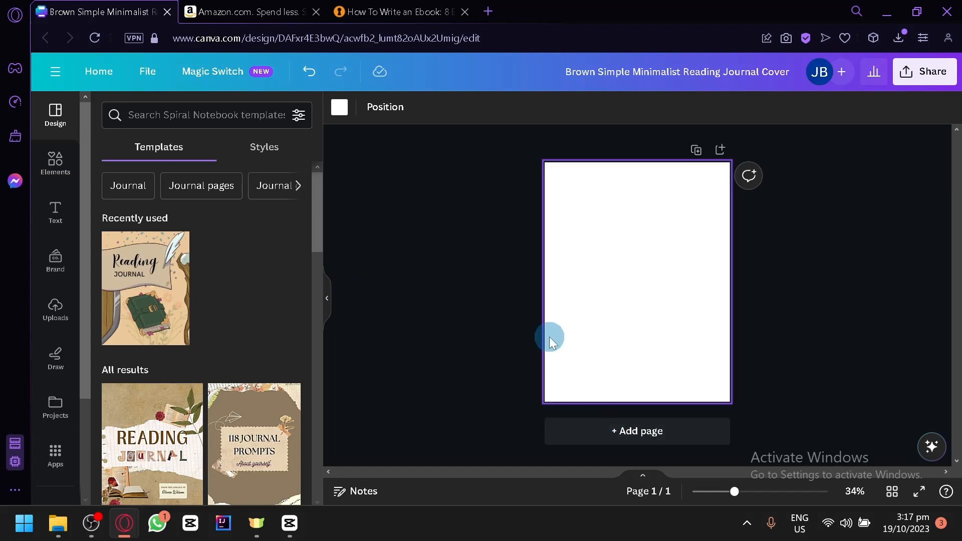
Check the ebook title advice in the BKA Content article and return to the cover design
{"action": "left_click", "coordinate": [389, 6]}
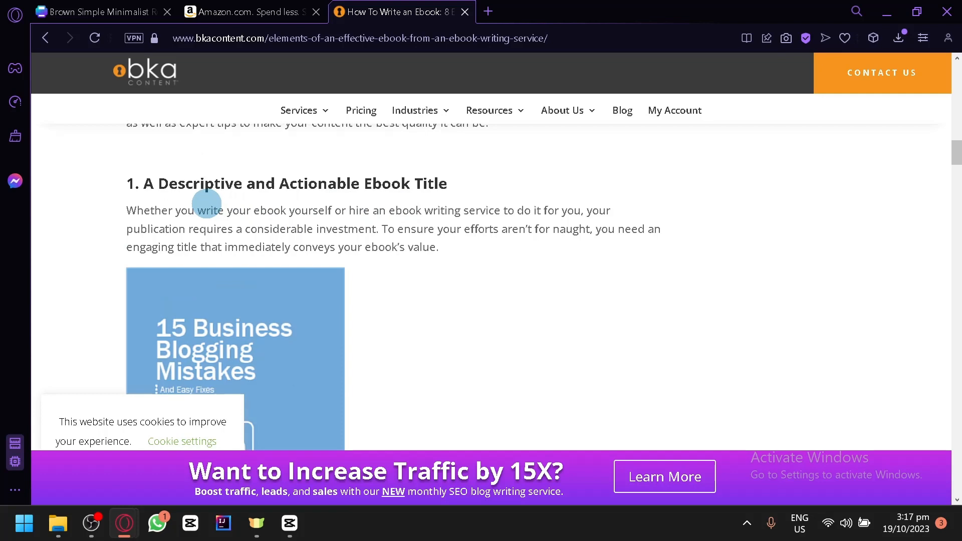
{"action": "left_click", "coordinate": [95, 12]}
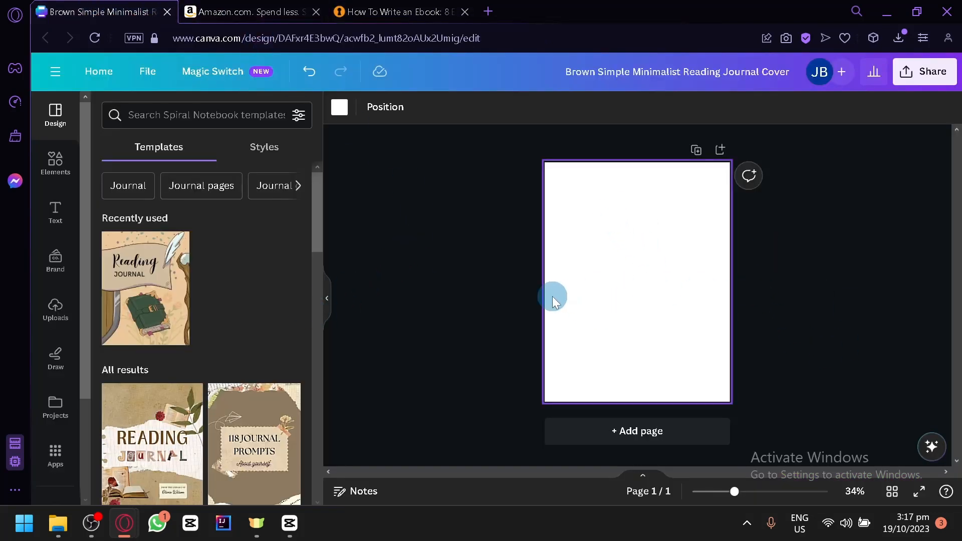
Generate text with Magic Write from the prompt "Give me 5 ideas of a topic that would be great for a book"
{"action": "left_click", "coordinate": [56, 211]}
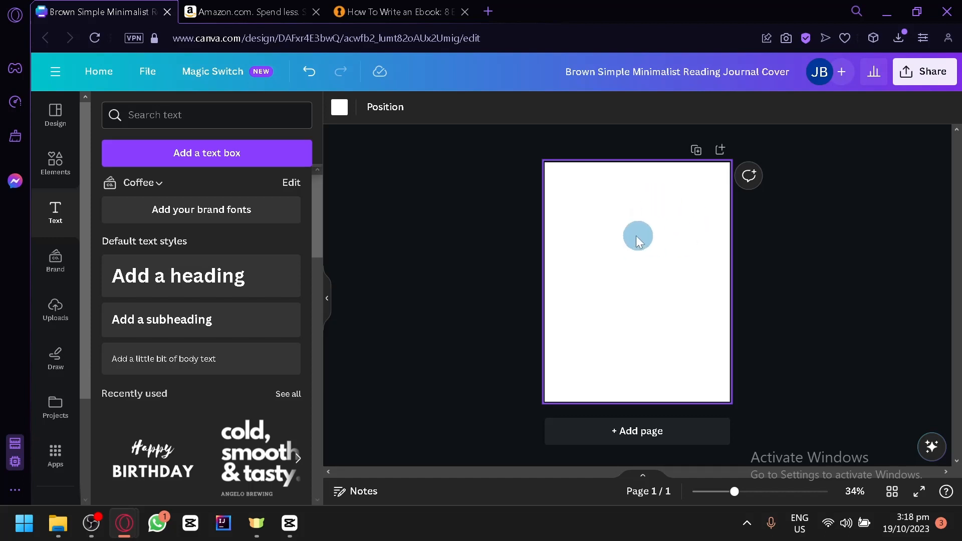
{"action": "left_click", "coordinate": [932, 447]}
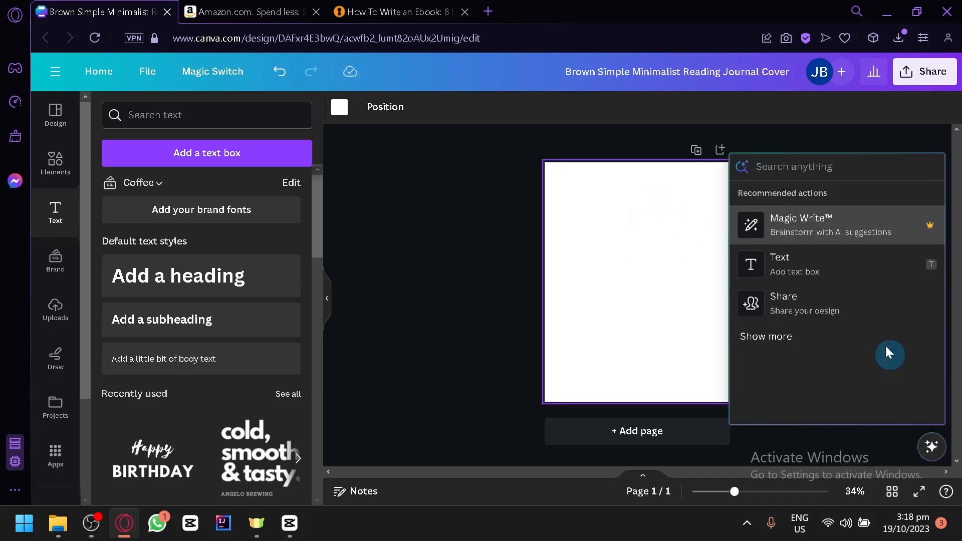
{"action": "left_click", "coordinate": [842, 222]}
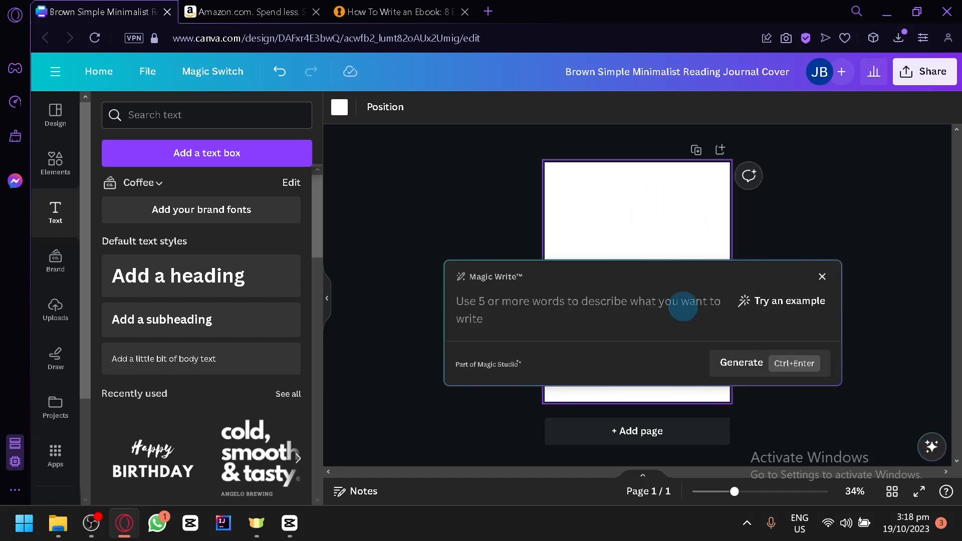
{"action": "type", "text": "Give me"}
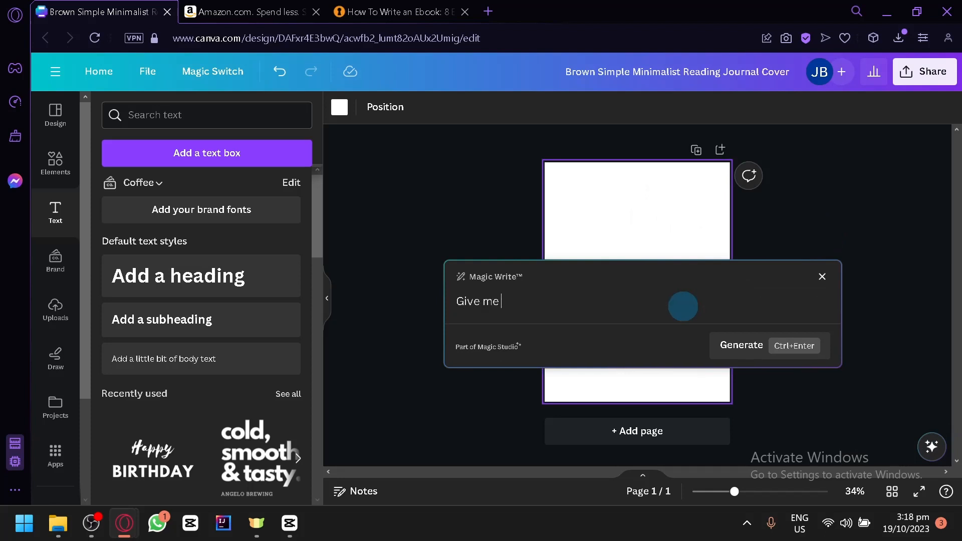
{"action": "type", "text": " 5 ideas of a topic that would be grea"}
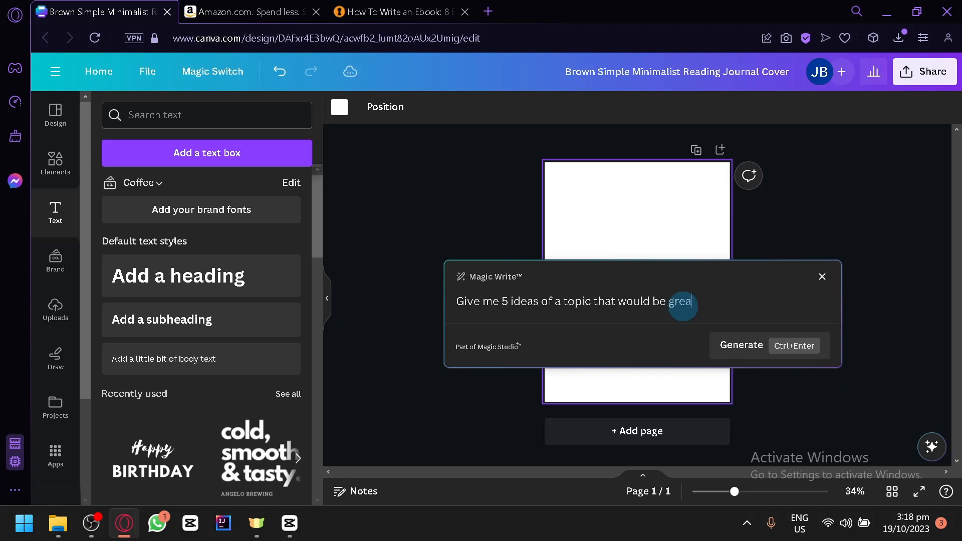
{"action": "type", "text": "te f"}
{"action": "key", "text": "BackSpace"}
{"action": "key", "text": "BackSpace"}
{"action": "type", "text": "for ab ook"}
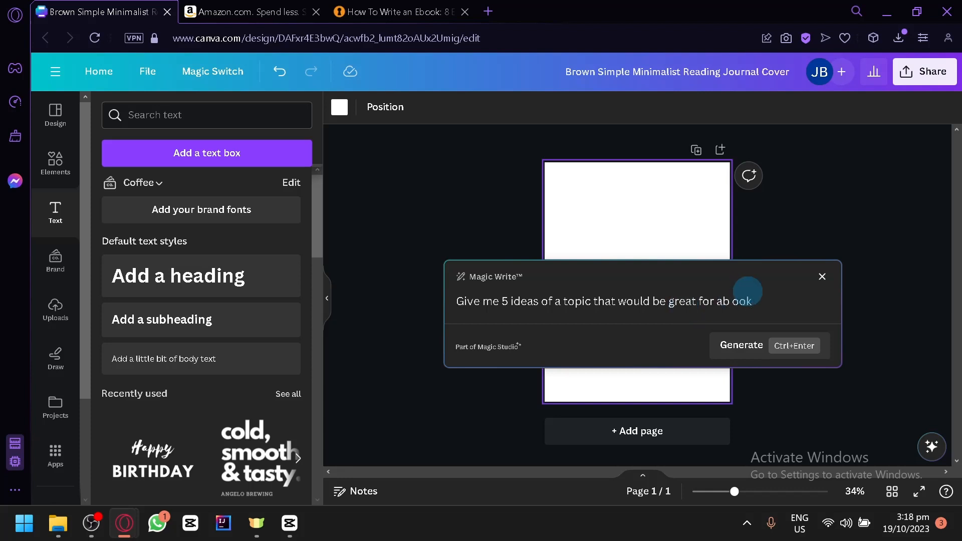
{"action": "left_click", "coordinate": [722, 303]}
{"action": "left_click", "coordinate": [729, 303]}
{"action": "left_click", "coordinate": [735, 303]}
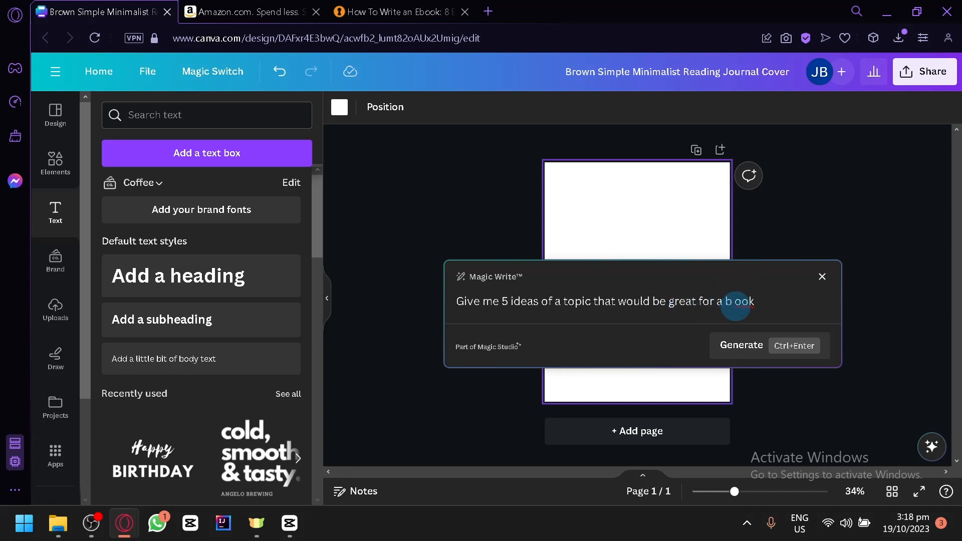
{"action": "key", "text": "BackSpace"}
{"action": "left_click", "coordinate": [757, 345]}
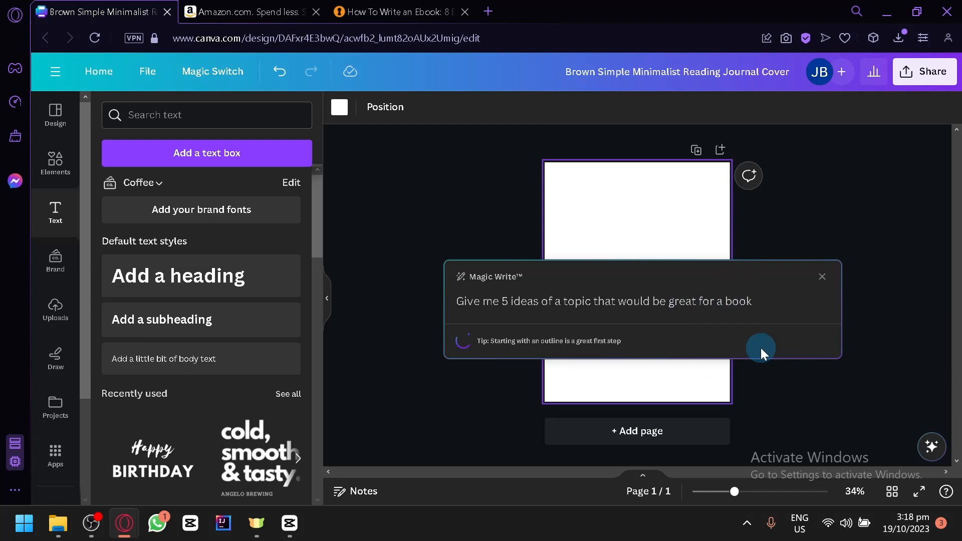
Read the generated book topic ideas and clear all of their text from the page
{"action": "left_click", "coordinate": [668, 329]}
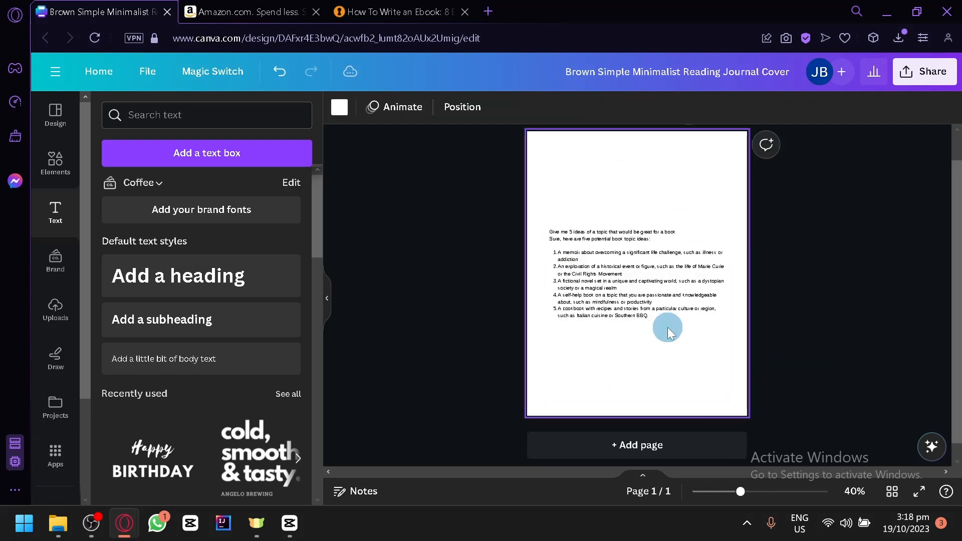
{"action": "scroll", "coordinate": [667, 331], "scroll_direction": "up", "scroll_amount": 4}
{"action": "scroll", "coordinate": [667, 331], "scroll_direction": "down", "scroll_amount": 1}
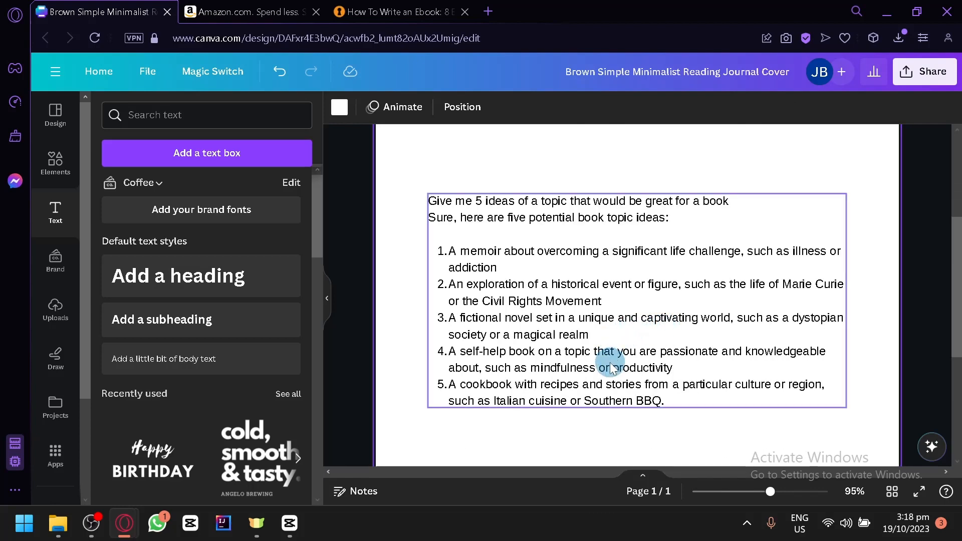
{"action": "left_click", "coordinate": [670, 372]}
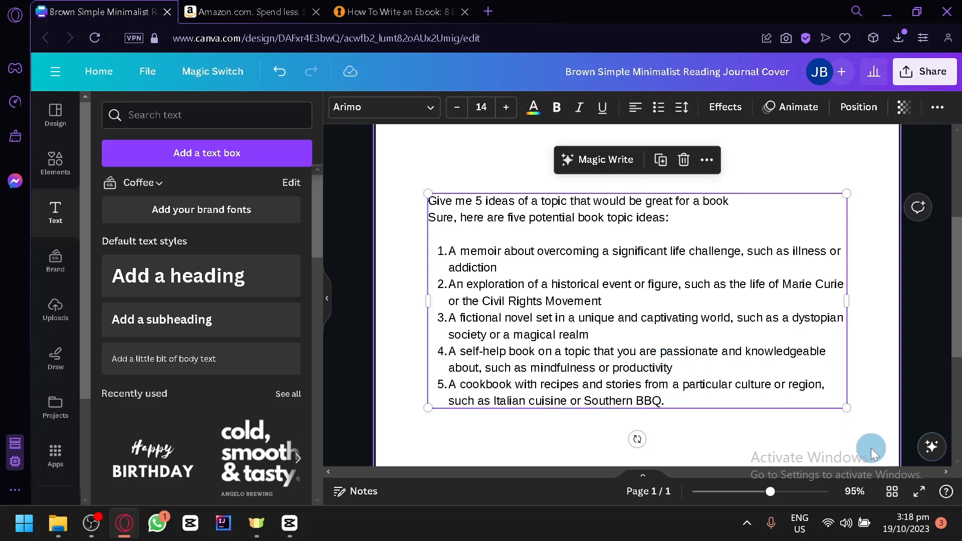
{"action": "double_click", "coordinate": [697, 321]}
{"action": "key", "text": "BackSpace"}
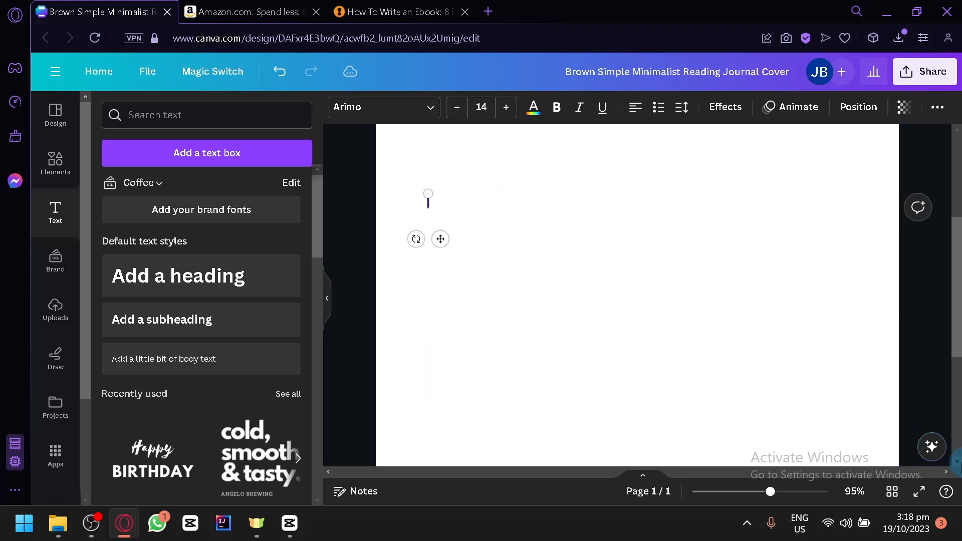
Generate a book title with Magic Write from the prompt "Create a simple title that focuses on the self"
{"action": "left_click", "coordinate": [932, 447]}
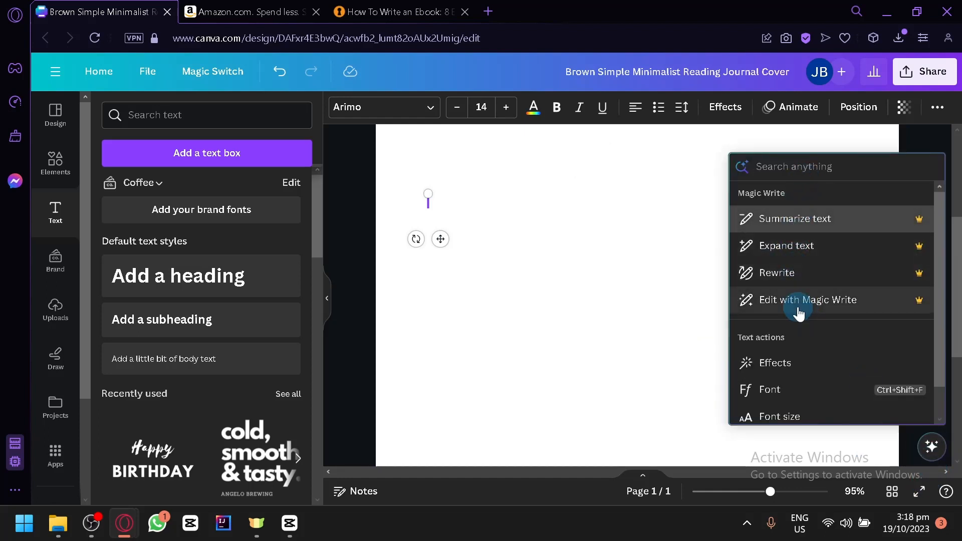
{"action": "left_click", "coordinate": [684, 329]}
{"action": "left_click", "coordinate": [927, 450]}
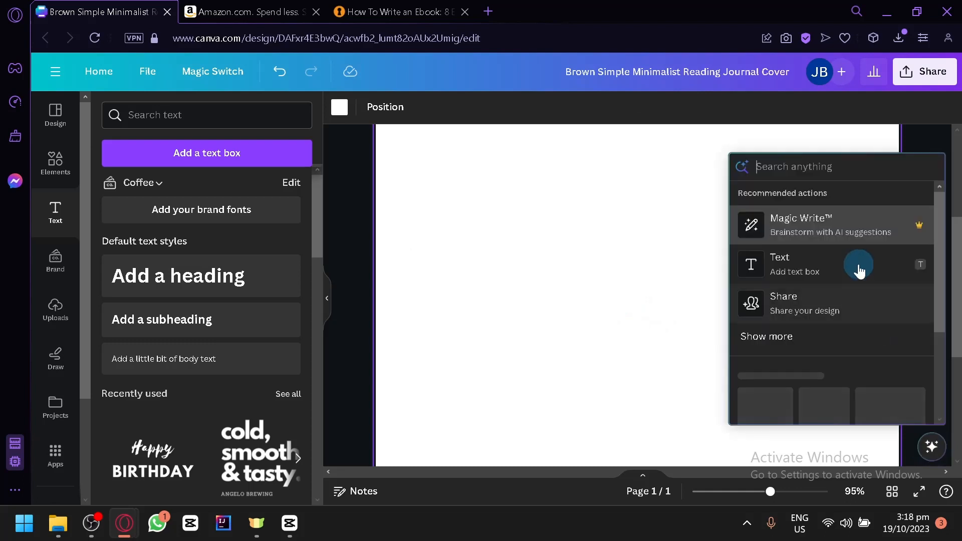
{"action": "left_click", "coordinate": [828, 221]}
{"action": "type", "text": "Crea"}
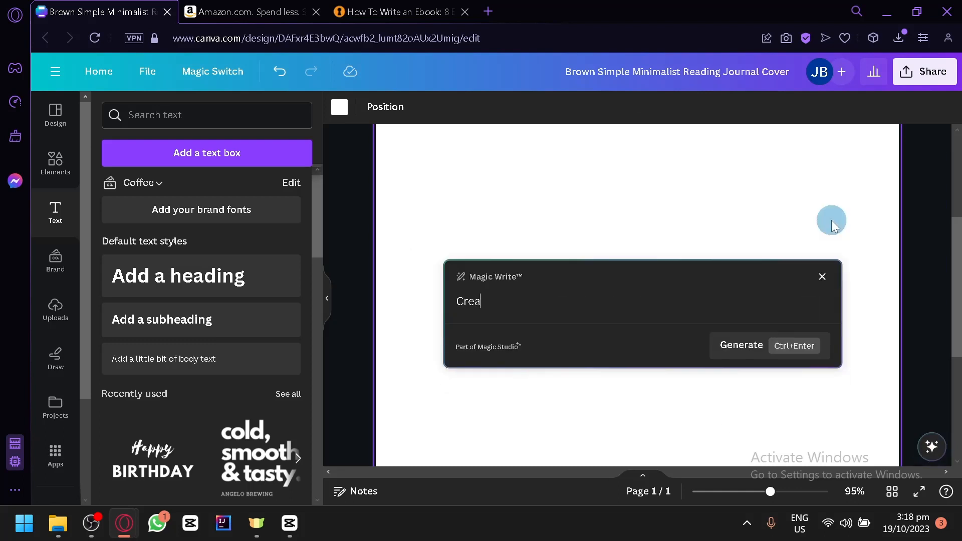
{"action": "type", "text": "te a simple title tha"}
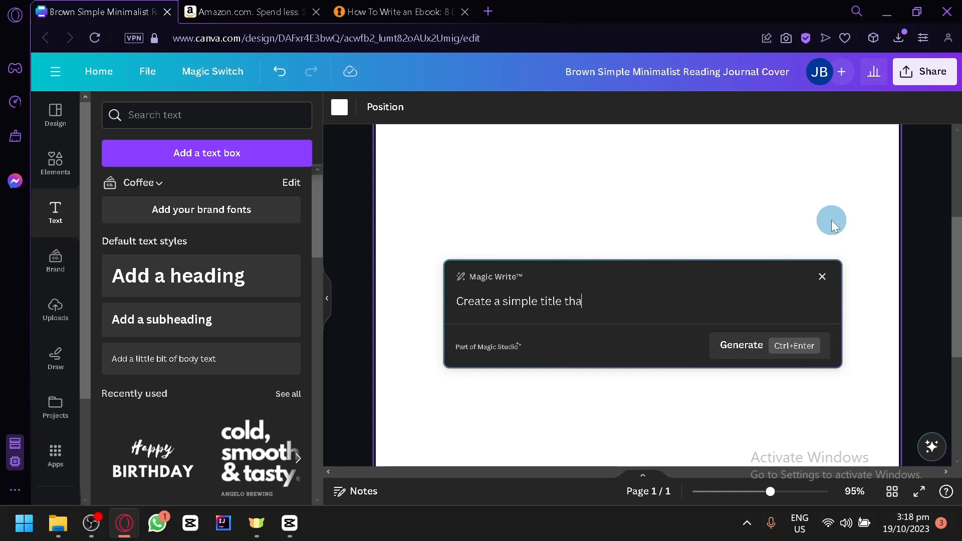
{"action": "type", "text": "t focuses on the self"}
{"action": "key", "text": "Return"}
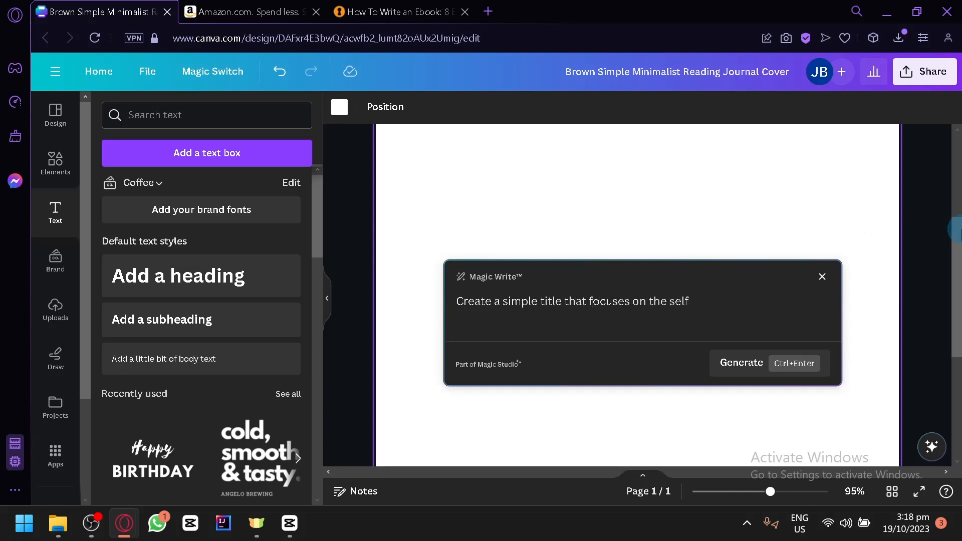
{"action": "key", "text": "ctrl+Return"}
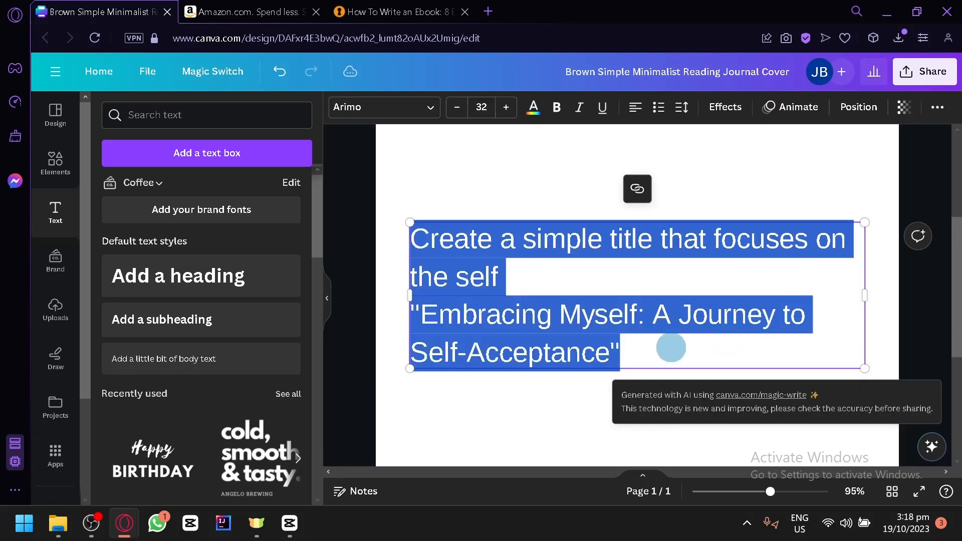
Delete the prompt sentence from the generated text, leaving only the quoted book title
{"action": "left_click", "coordinate": [552, 376]}
{"action": "double_click", "coordinate": [589, 263]}
{"action": "left_click", "coordinate": [575, 270]}
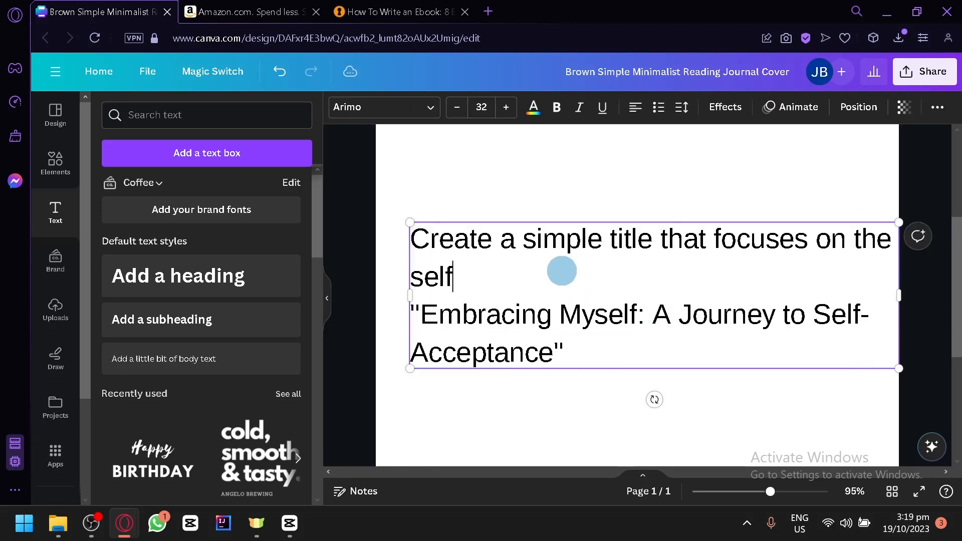
{"action": "left_click_drag", "start_coordinate": [466, 273], "coordinate": [393, 229]}
{"action": "left_click_drag", "start_coordinate": [491, 272], "coordinate": [391, 233]}
{"action": "left_click_drag", "start_coordinate": [452, 275], "coordinate": [401, 236]}
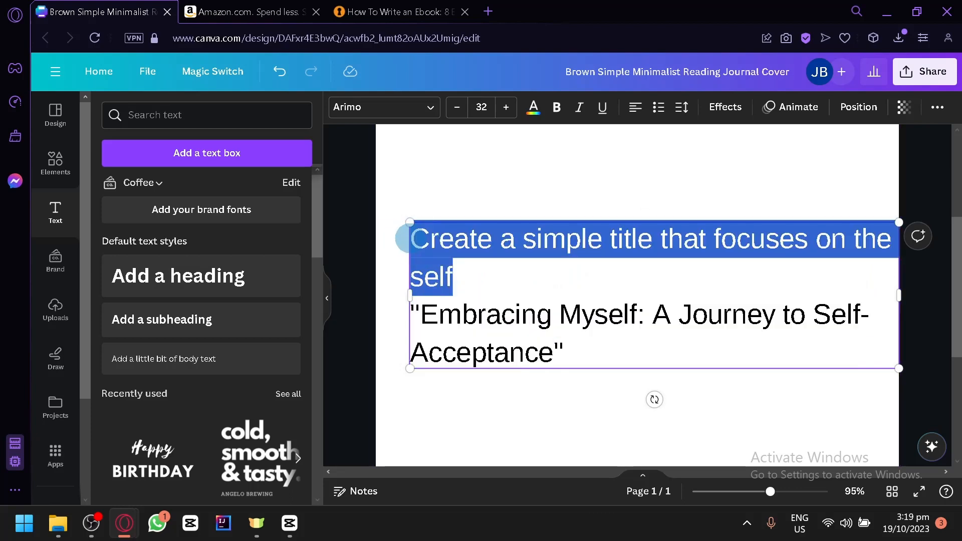
{"action": "key", "text": "BackSpace"}
Move the generated title's text box toward the page's left edge and narrow it so the title wraps after "A Journey"
{"action": "left_click", "coordinate": [480, 338]}
{"action": "mouse_move", "coordinate": [563, 282]}
{"action": "left_mouse_down"}
{"action": "mouse_move", "coordinate": [526, 277]}
{"action": "mouse_move", "coordinate": [545, 274]}
{"action": "left_mouse_up"}
{"action": "left_click_drag", "start_coordinate": [882, 271], "coordinate": [769, 265]}
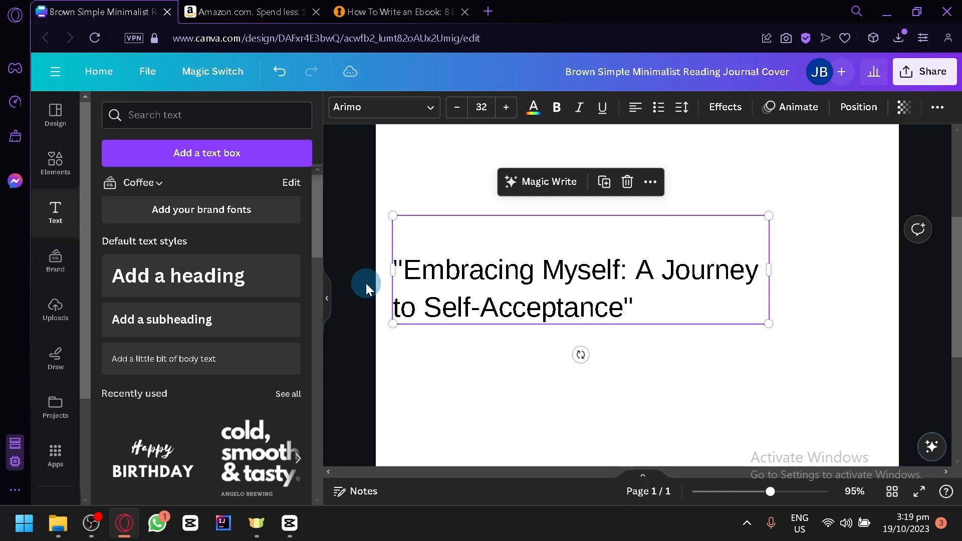
Browse the font combinations and place the "Best Wishes & Good Luck" combination on the page below the generated title
{"action": "scroll", "coordinate": [301, 313], "scroll_direction": "down", "scroll_amount": 5}
{"action": "scroll", "coordinate": [263, 334], "scroll_direction": "up", "scroll_amount": 3}
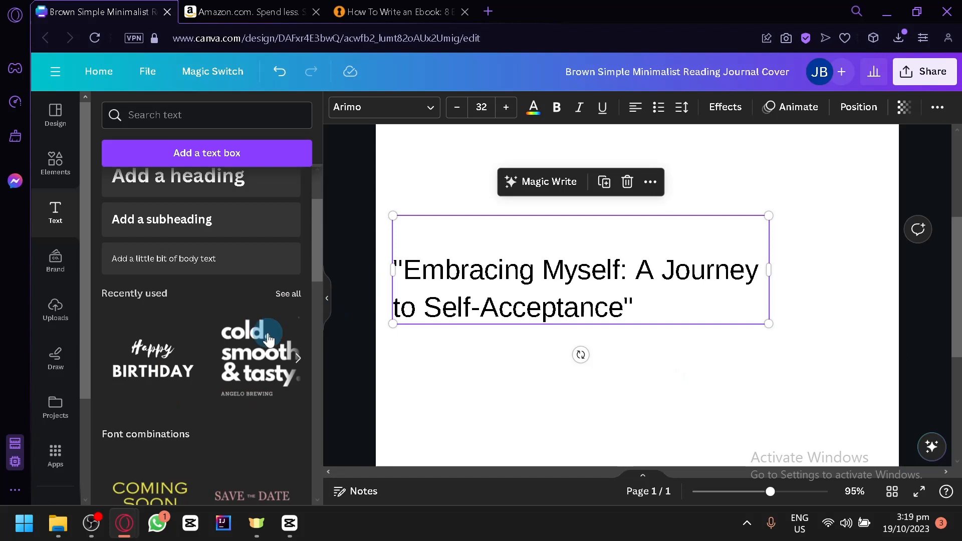
{"action": "scroll", "coordinate": [161, 291], "scroll_direction": "down", "scroll_amount": 4}
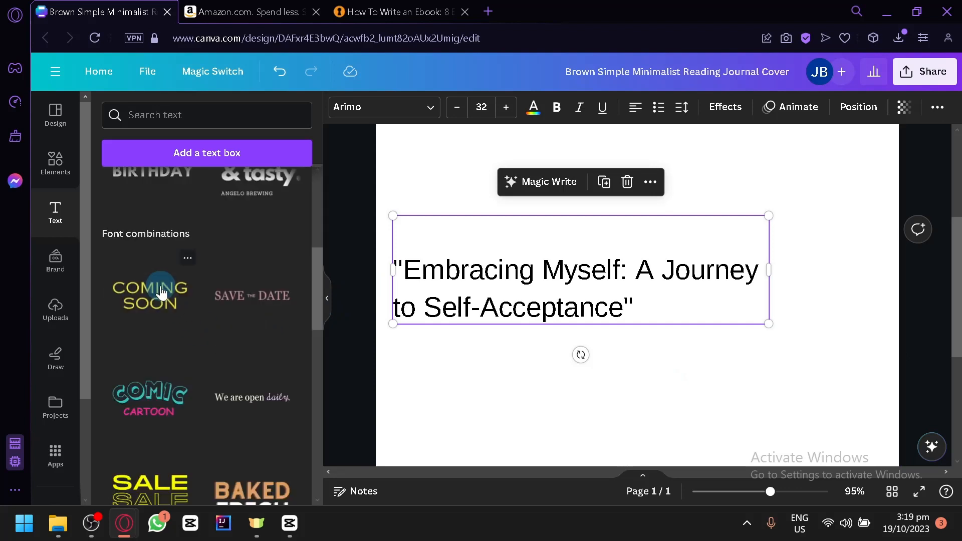
{"action": "scroll", "coordinate": [161, 293], "scroll_direction": "down", "scroll_amount": 13}
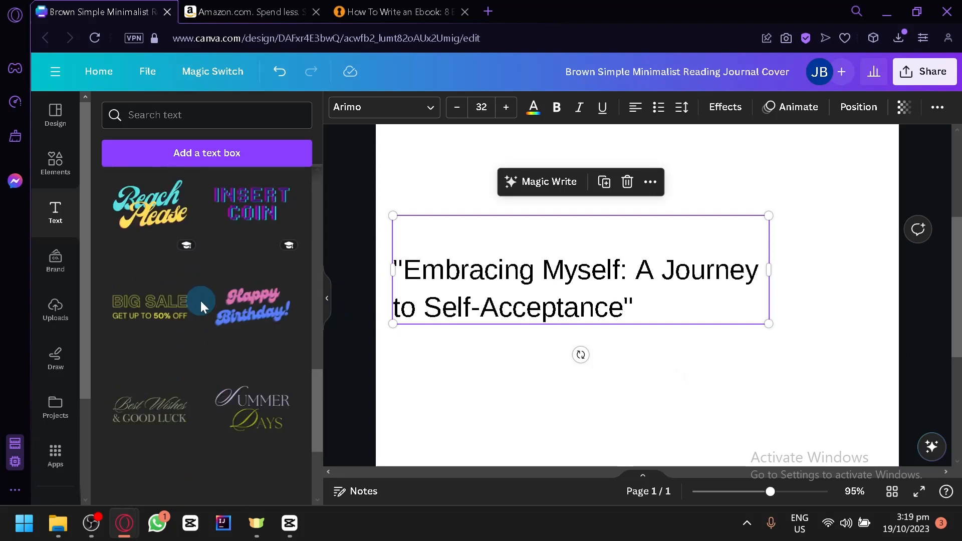
{"action": "scroll", "coordinate": [181, 301], "scroll_direction": "up", "scroll_amount": 2}
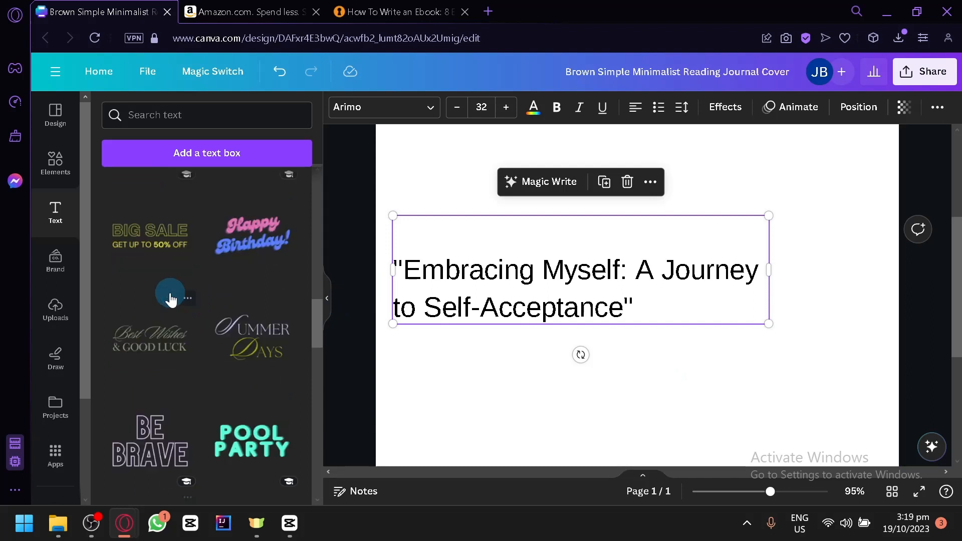
{"action": "left_click_drag", "start_coordinate": [139, 364], "coordinate": [489, 359]}
{"action": "left_click_drag", "start_coordinate": [478, 323], "coordinate": [500, 380]}
{"action": "left_click", "coordinate": [193, 333]}
Copy "Embracing Myself" from the generated title and replace the "Best Wishes" script text with it
{"action": "left_click", "coordinate": [429, 281]}
{"action": "left_click", "coordinate": [460, 243]}
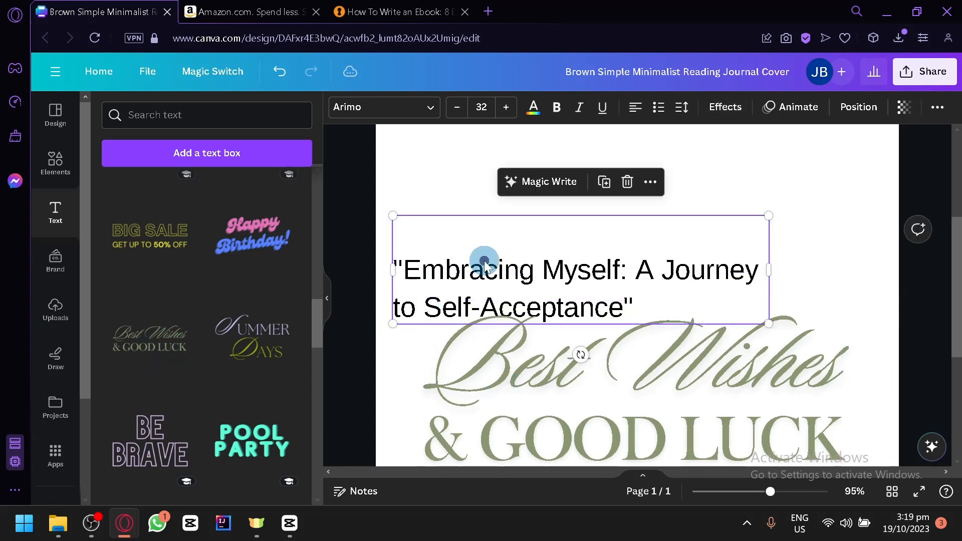
{"action": "double_click", "coordinate": [484, 265]}
{"action": "left_click_drag", "start_coordinate": [619, 274], "coordinate": [394, 271]}
{"action": "key", "text": "ctrl+c"}
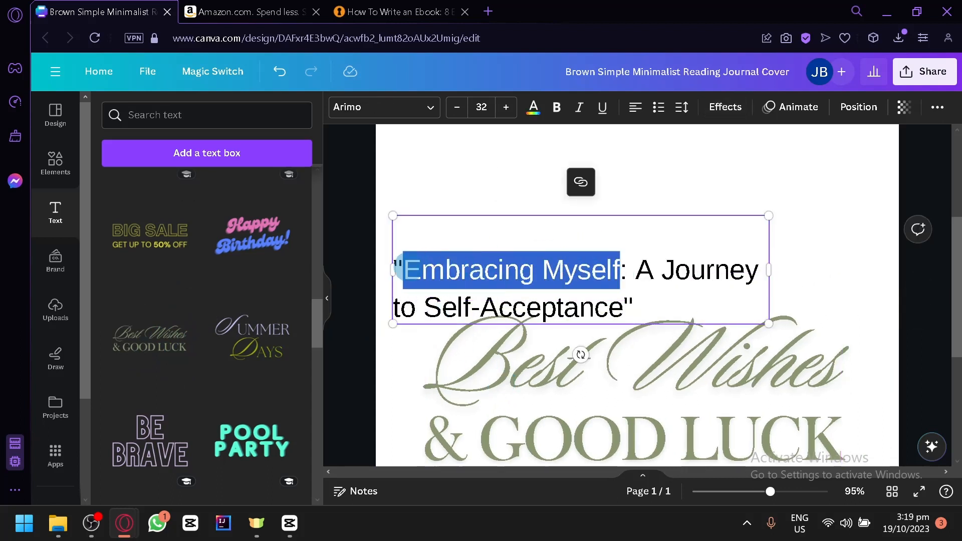
{"action": "left_click", "coordinate": [473, 386]}
{"action": "double_click", "coordinate": [474, 386]}
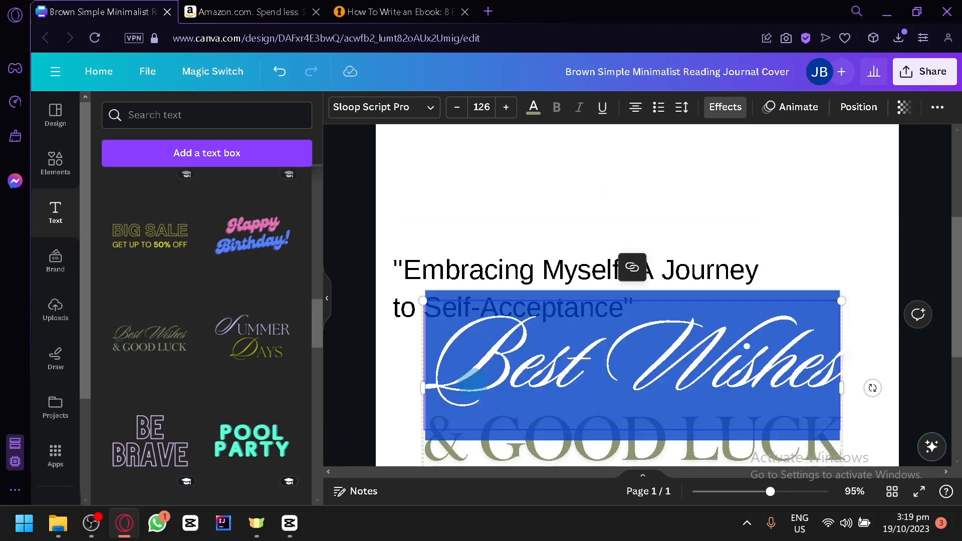
{"action": "key", "text": "ctrl+v"}
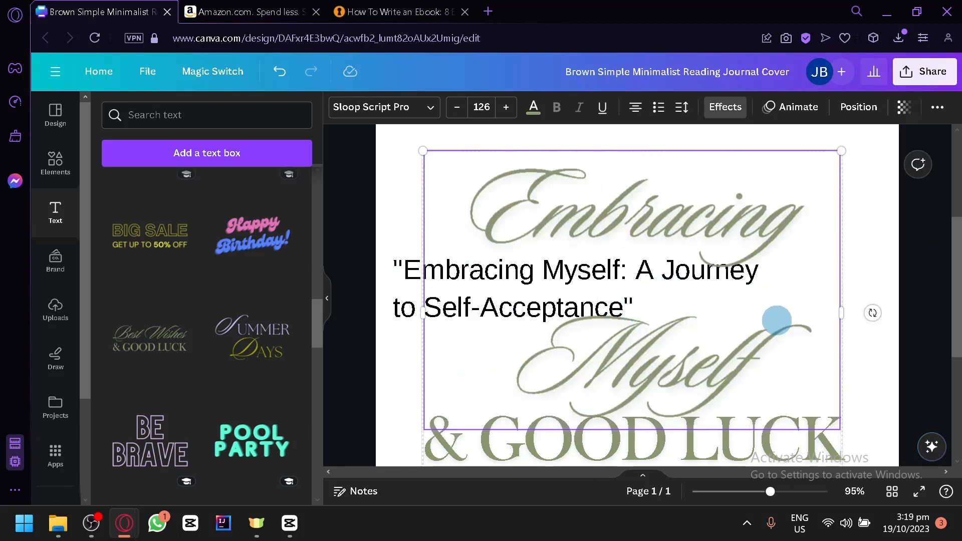
Reduce the font size of the script text "Embracing Myself" to 84.5 so it fits on one line
{"action": "key", "text": "ctrl+a"}
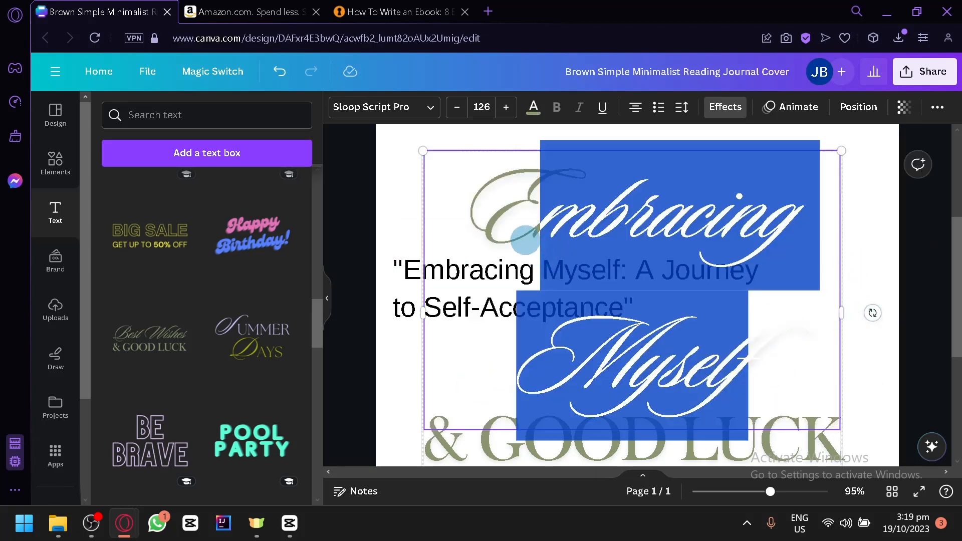
{"action": "left_click", "coordinate": [456, 107]}
{"action": "left_click", "coordinate": [454, 107]}
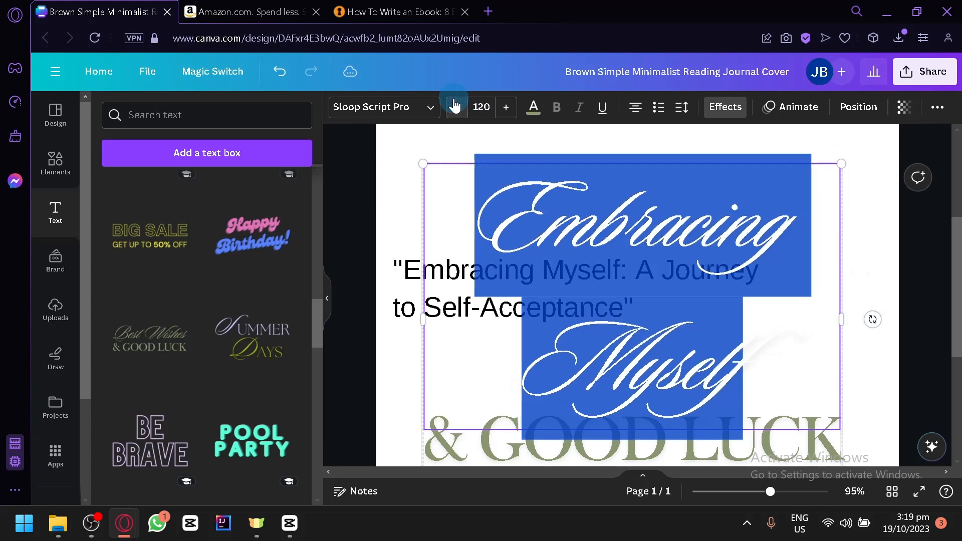
{"action": "left_click", "coordinate": [455, 106]}
{"action": "left_click", "coordinate": [455, 106]}
{"action": "left_click", "coordinate": [455, 106]}
{"action": "left_click", "coordinate": [455, 106]}
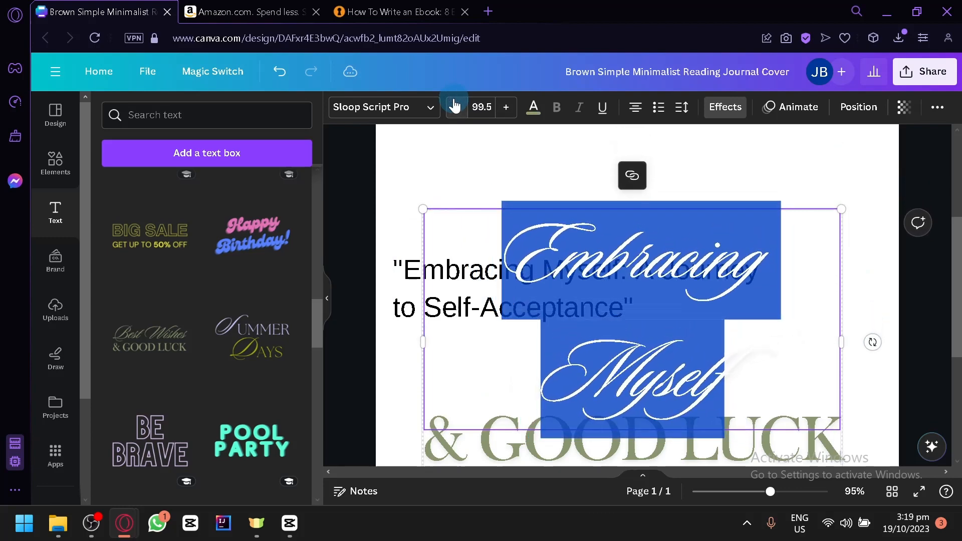
{"action": "left_click", "coordinate": [454, 106]}
{"action": "scroll", "coordinate": [702, 315], "scroll_direction": "down", "scroll_amount": 4}
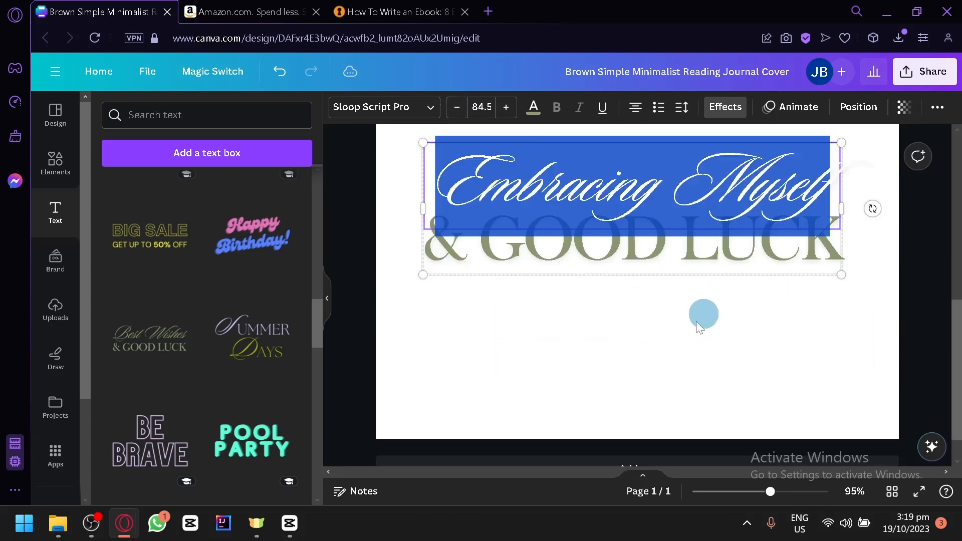
{"action": "scroll", "coordinate": [574, 313], "scroll_direction": "up", "scroll_amount": 4}
Replace "& GOOD LUCK" with the subtitle "A JOURNEY TO SELF-ACCEPTANCE", without the closing quotation mark
{"action": "left_click", "coordinate": [618, 313]}
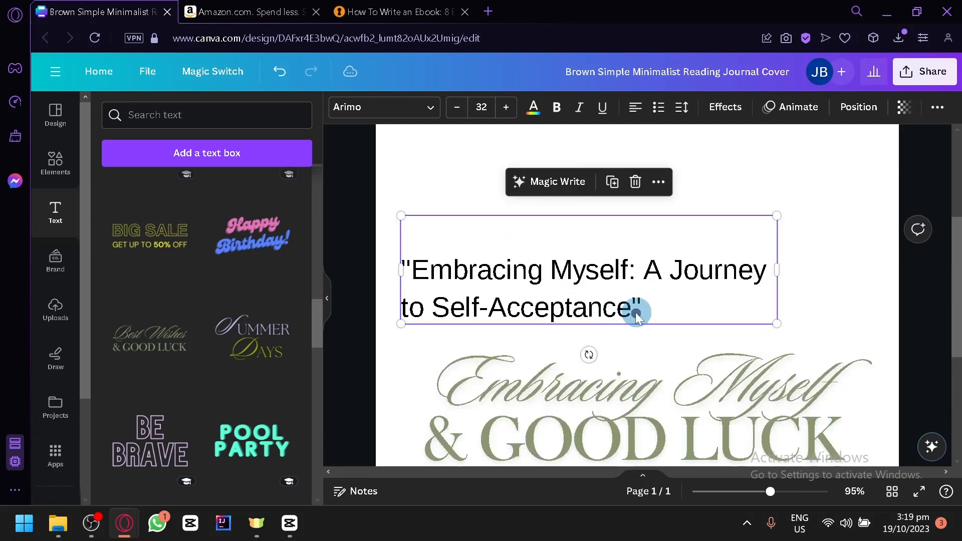
{"action": "left_click_drag", "start_coordinate": [636, 314], "coordinate": [662, 270]}
{"action": "scroll", "coordinate": [643, 269], "scroll_direction": "down", "scroll_amount": 4}
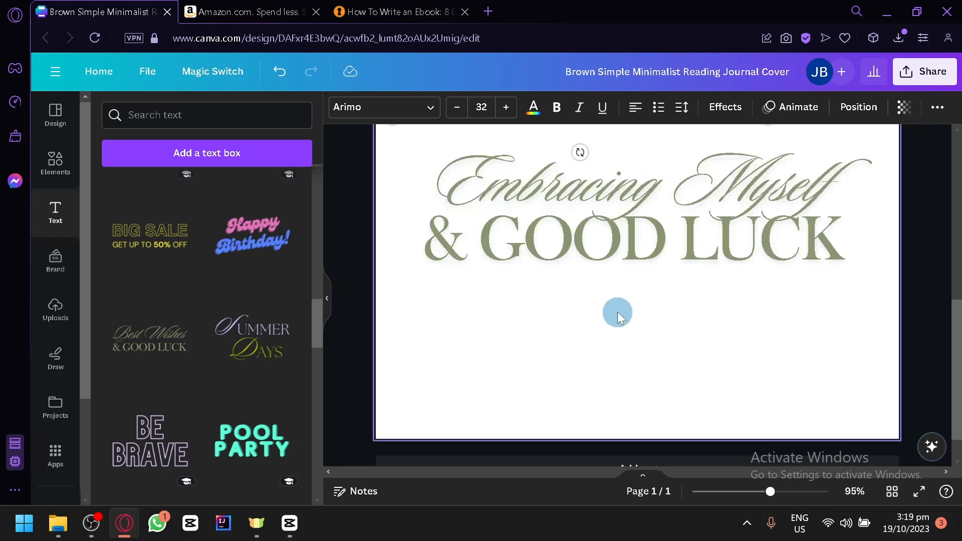
{"action": "left_click", "coordinate": [599, 252]}
{"action": "double_click", "coordinate": [599, 252]}
{"action": "type", "text": "A JOURNEY TO SELF-ACCEPTANCE\""}
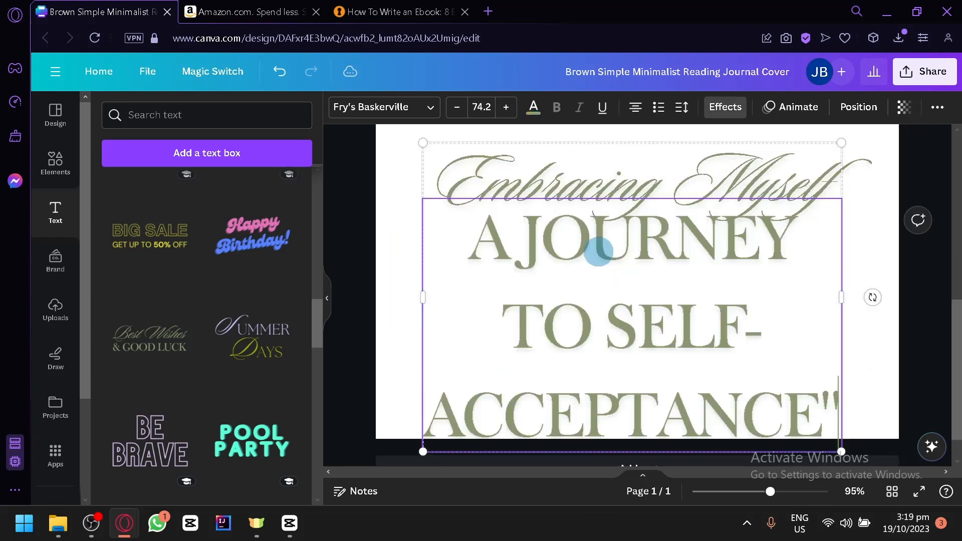
{"action": "left_click_drag", "start_coordinate": [476, 234], "coordinate": [797, 416]}
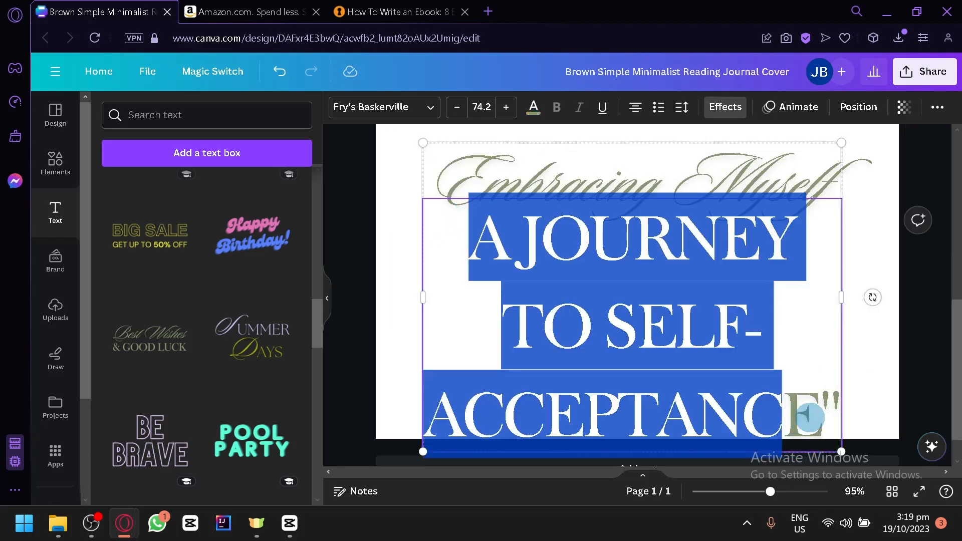
{"action": "left_click", "coordinate": [832, 417]}
{"action": "key", "text": "BackSpace"}
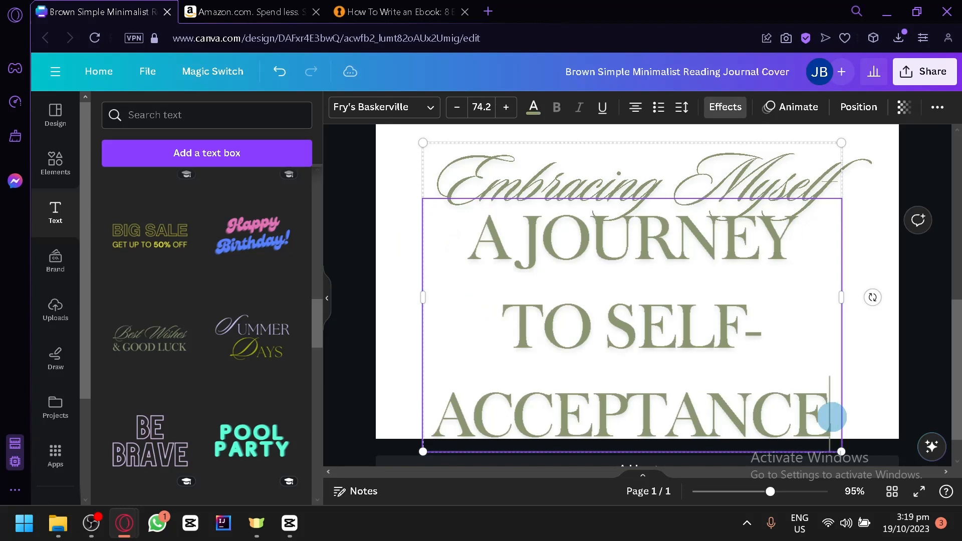
Delete the plain text box with the originally generated title from the page
{"action": "scroll", "coordinate": [695, 236], "scroll_direction": "up", "scroll_amount": 2}
{"action": "left_click", "coordinate": [585, 187]}
{"action": "key", "text": "Delete"}
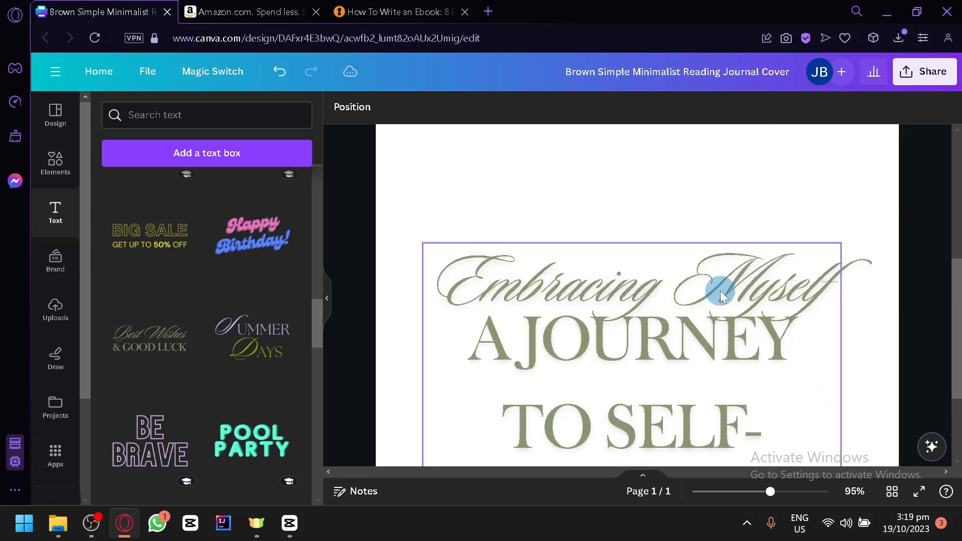
Ungroup the styled title and move the "A JOURNEY TO SELF-ACCEPTANCE" subtitle slightly lower, away from the script line
{"action": "scroll", "coordinate": [721, 290], "scroll_direction": "down", "scroll_amount": 2}
{"action": "left_click_drag", "start_coordinate": [701, 328], "coordinate": [695, 260]}
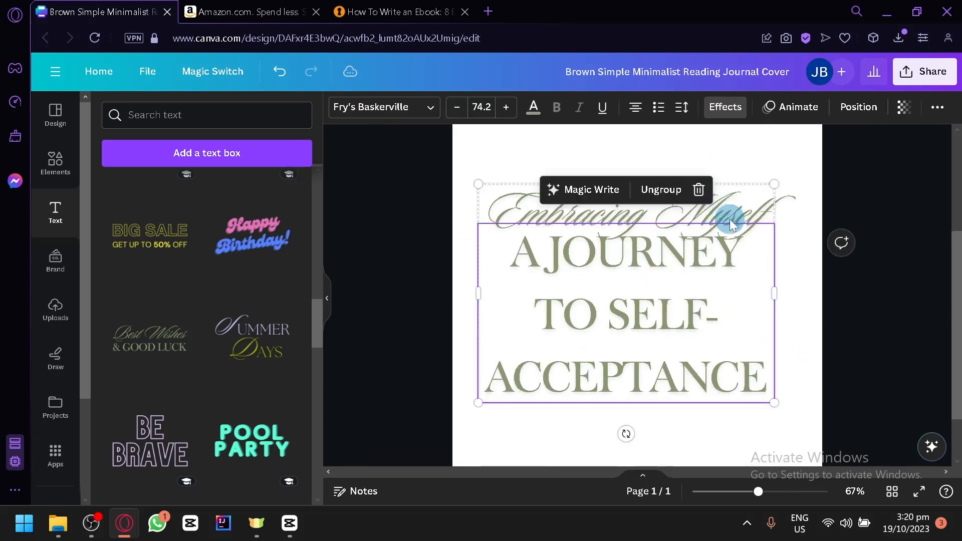
{"action": "left_click", "coordinate": [662, 191]}
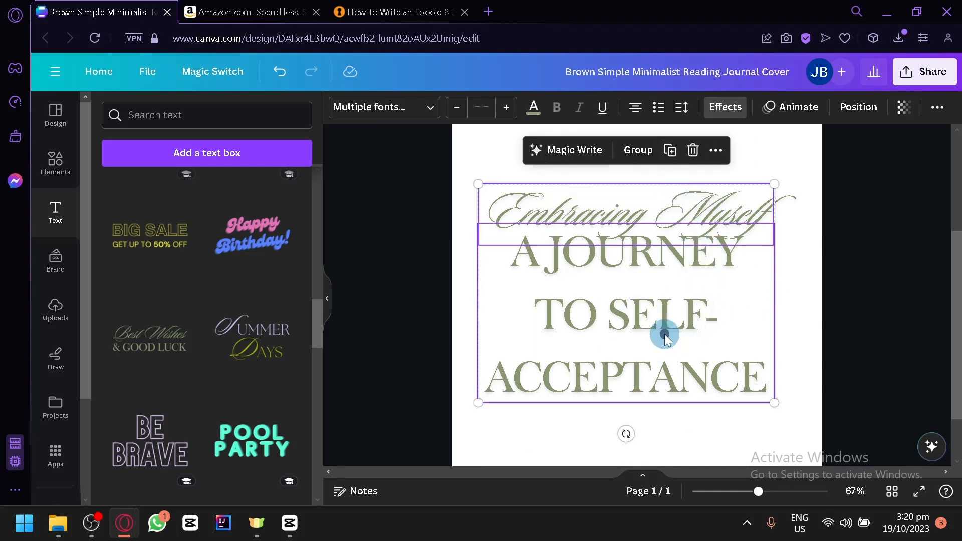
{"action": "left_click", "coordinate": [696, 423]}
{"action": "left_click_drag", "start_coordinate": [661, 348], "coordinate": [662, 371]}
{"action": "left_click", "coordinate": [796, 341]}
Search the elements library for "soul" to find artwork for the cover
{"action": "scroll", "coordinate": [796, 341], "scroll_direction": "down", "scroll_amount": 3}
{"action": "scroll", "coordinate": [793, 340], "scroll_direction": "up", "scroll_amount": 2}
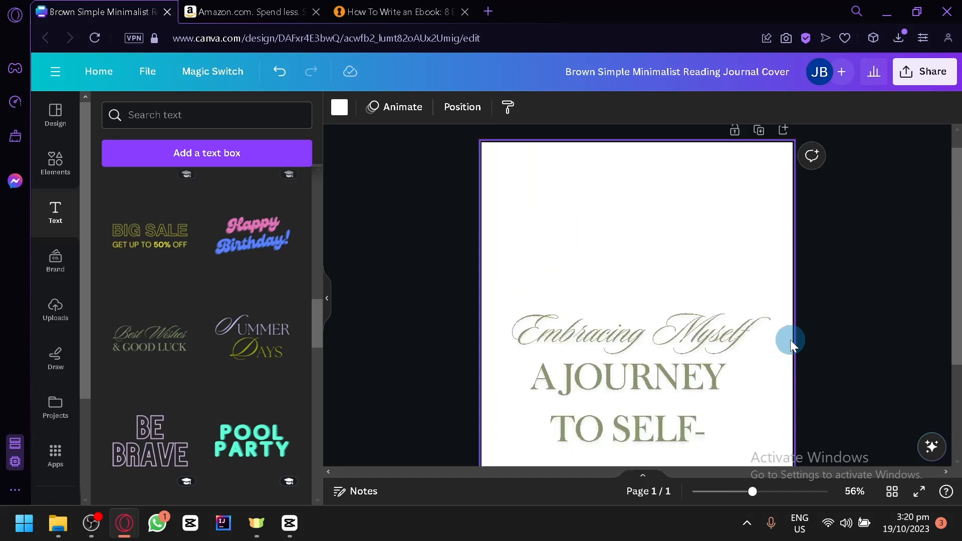
{"action": "scroll", "coordinate": [637, 275], "scroll_direction": "down", "scroll_amount": 2}
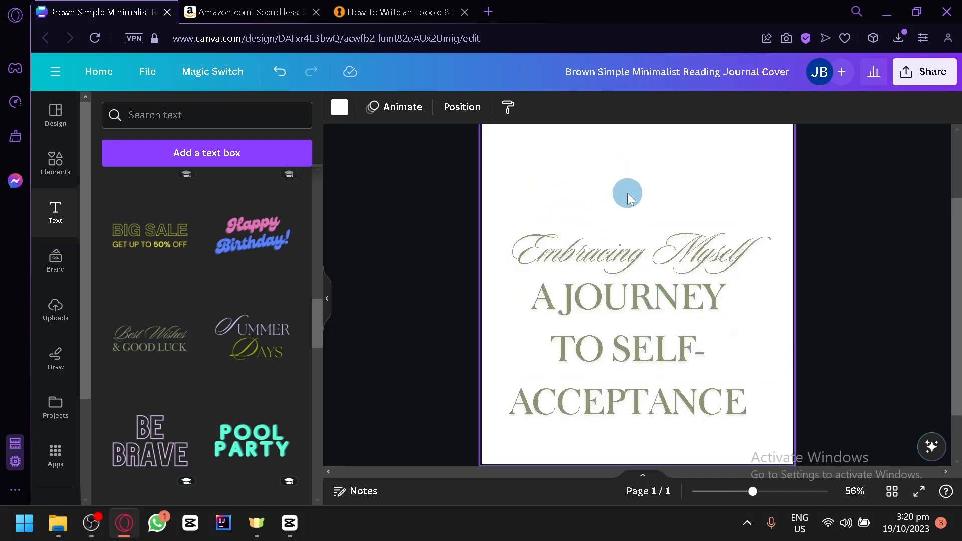
{"action": "scroll", "coordinate": [628, 193], "scroll_direction": "up", "scroll_amount": 2}
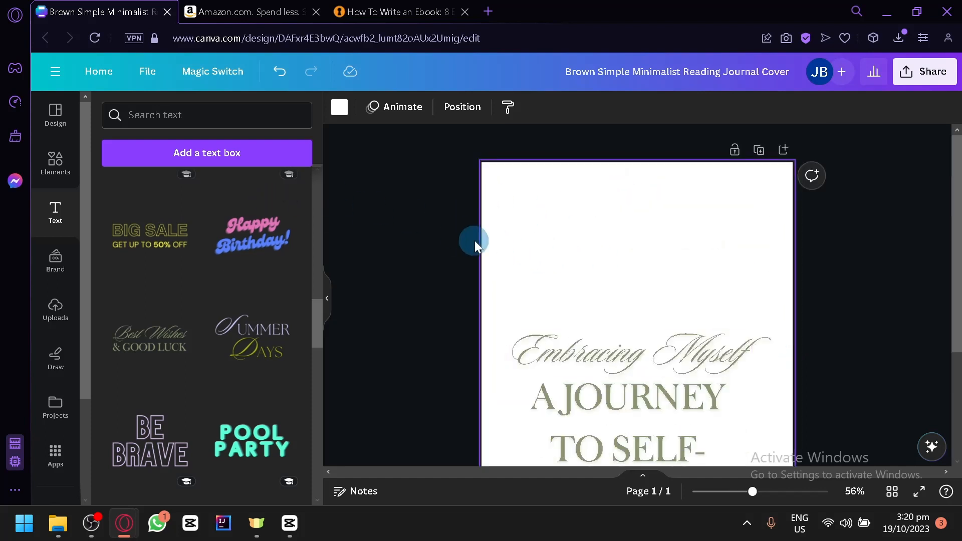
{"action": "left_click", "coordinate": [56, 166]}
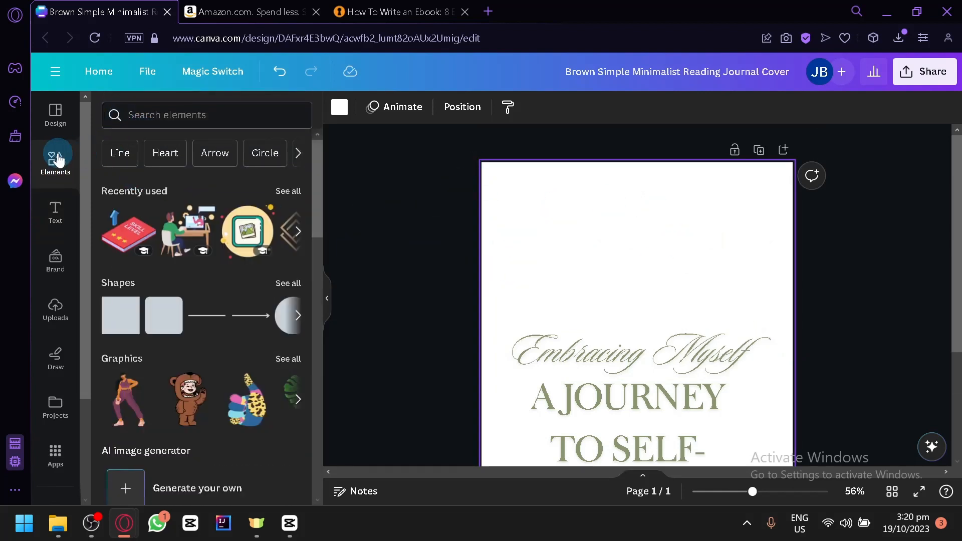
{"action": "left_click", "coordinate": [147, 122]}
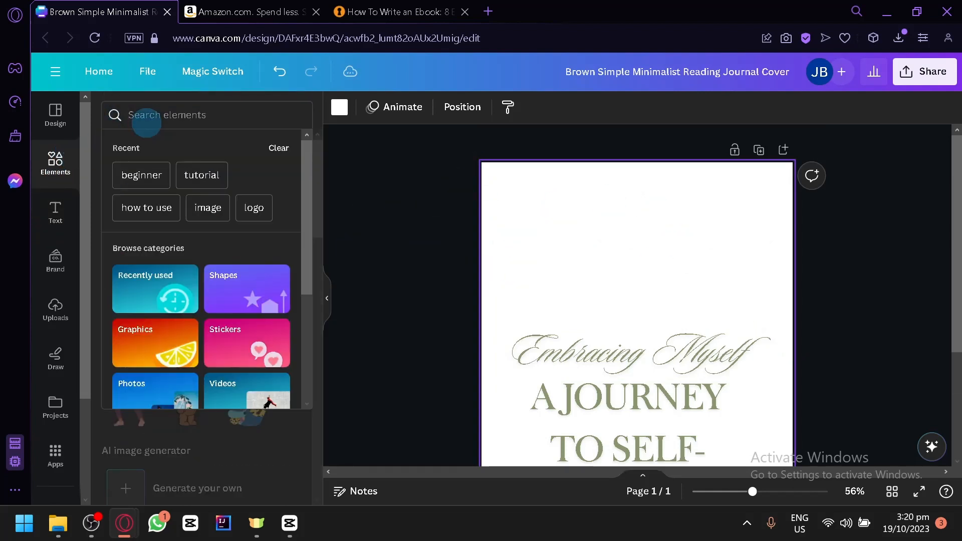
{"action": "type", "text": "so"}
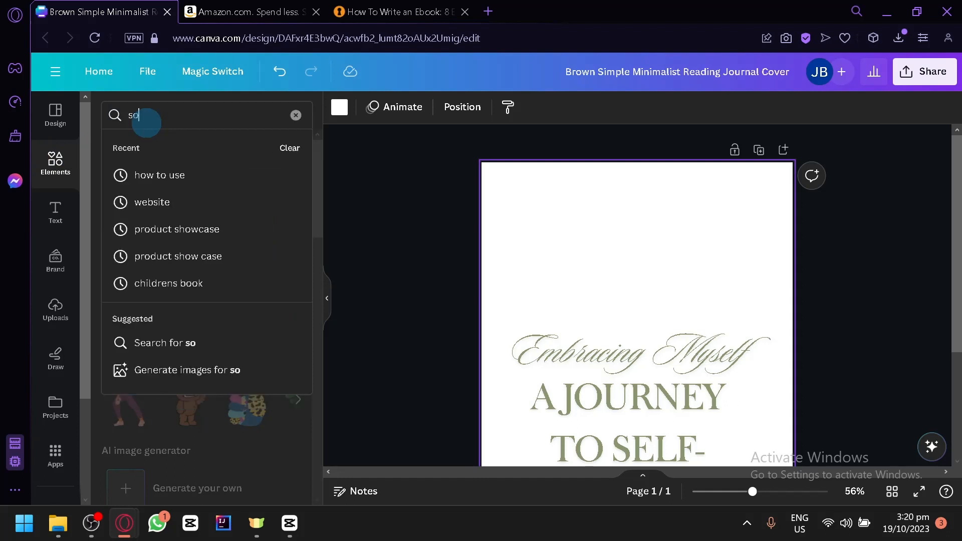
{"action": "type", "text": "ul"}
{"action": "key", "text": "Return"}
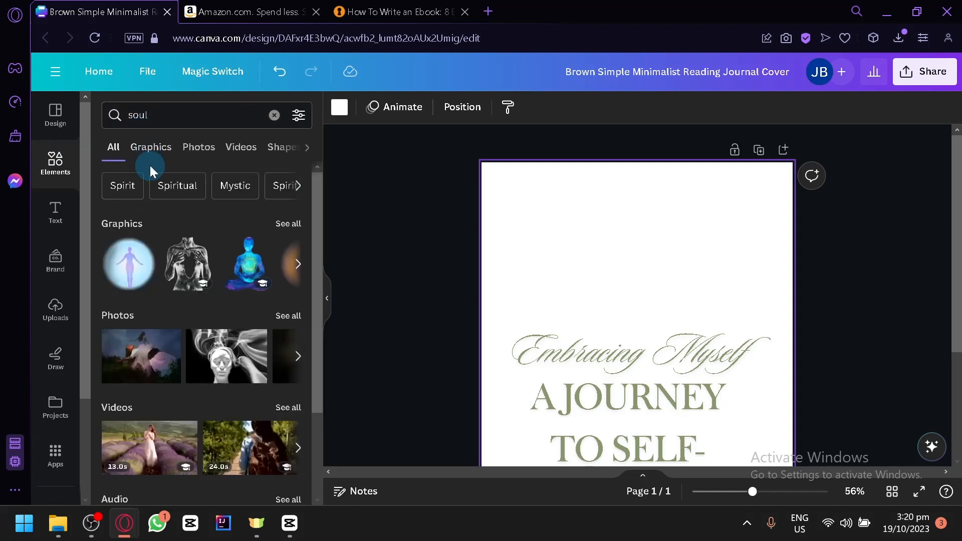
Narrow the "soul" search results to graphics only
{"action": "left_click", "coordinate": [148, 154]}
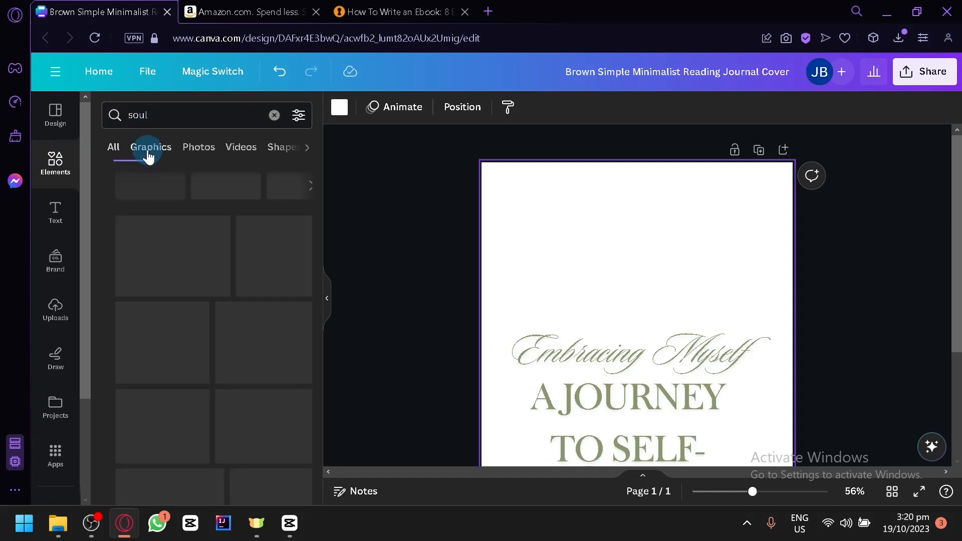
{"action": "left_click", "coordinate": [192, 153]}
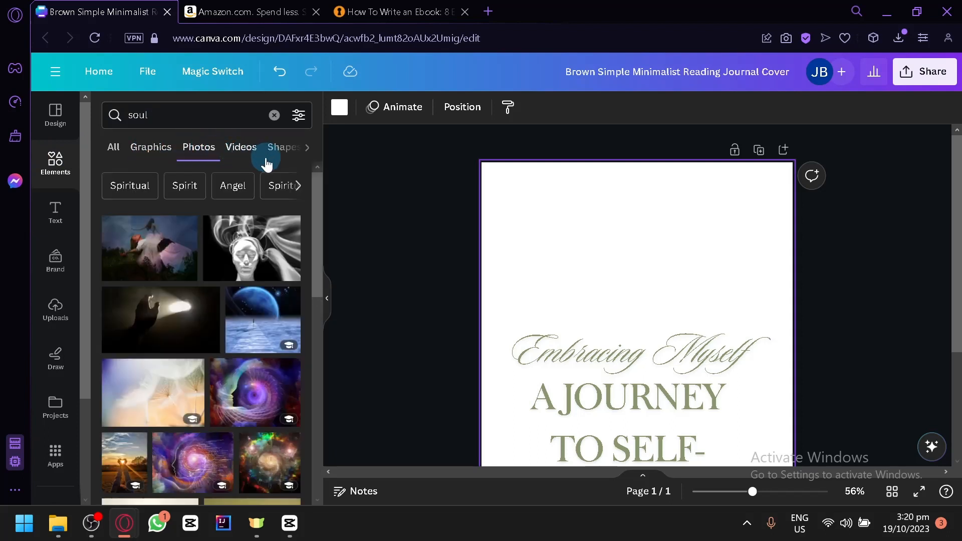
{"action": "left_click", "coordinate": [259, 153]}
{"action": "left_click", "coordinate": [168, 149]}
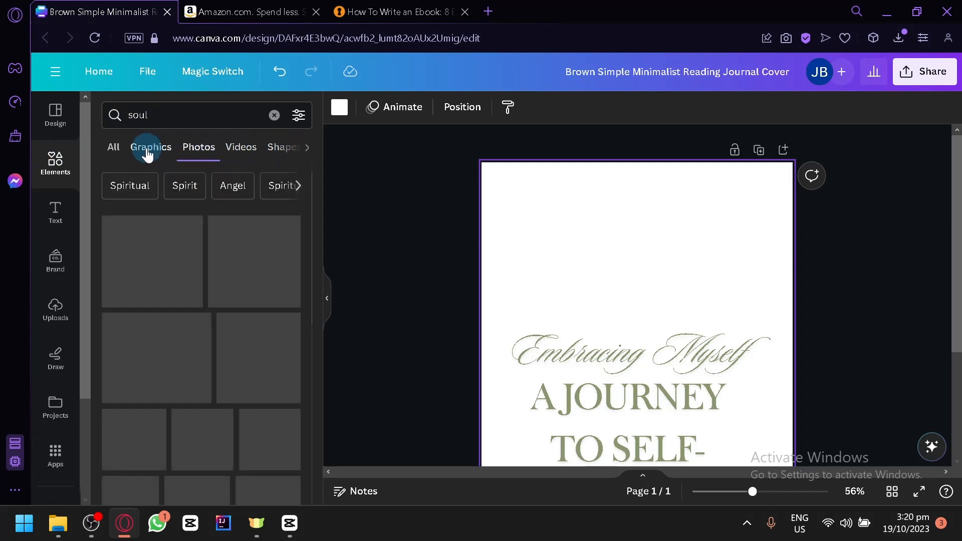
{"action": "left_click", "coordinate": [146, 153]}
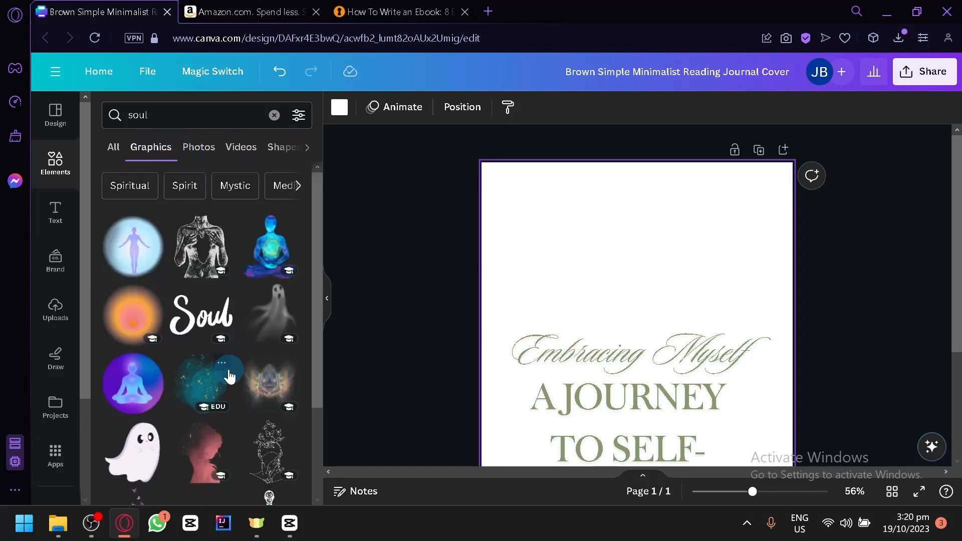
Try the line-art figure with butterflies on the cover, moving it over the subtitle, and delete it
{"action": "scroll", "coordinate": [227, 346], "scroll_direction": "down", "scroll_amount": 4}
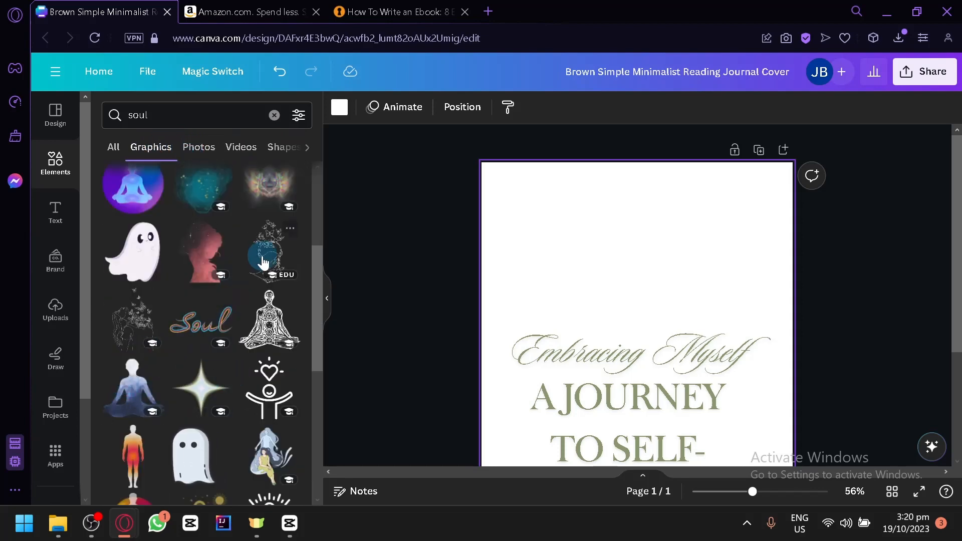
{"action": "scroll", "coordinate": [151, 254], "scroll_direction": "up", "scroll_amount": 4}
{"action": "scroll", "coordinate": [252, 314], "scroll_direction": "down", "scroll_amount": 2}
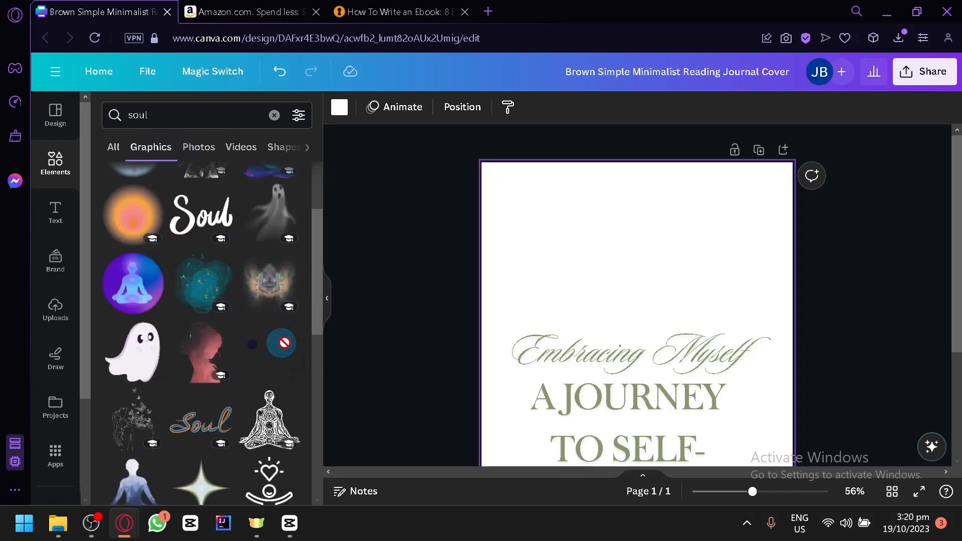
{"action": "left_click_drag", "start_coordinate": [281, 342], "coordinate": [614, 361]}
{"action": "left_click", "coordinate": [580, 215]}
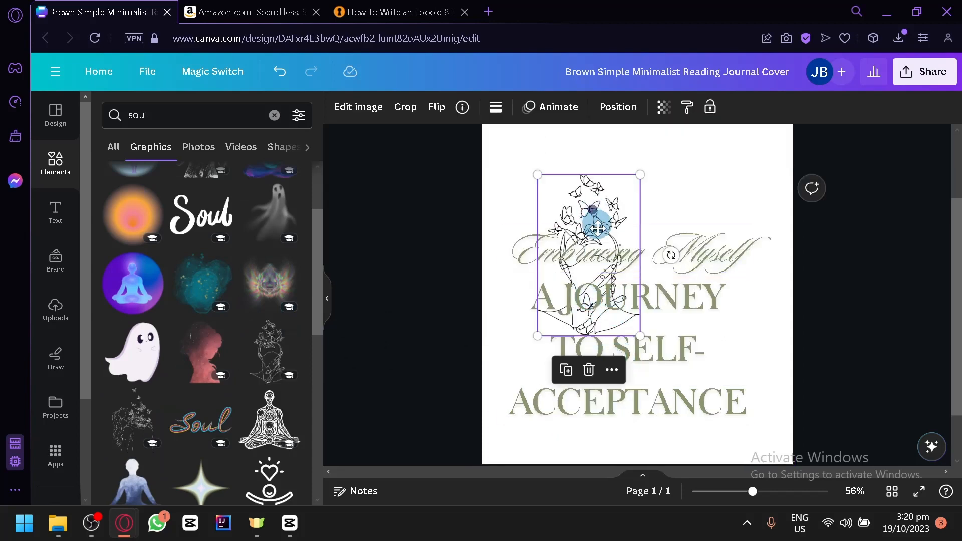
{"action": "left_click_drag", "start_coordinate": [597, 228], "coordinate": [608, 366]}
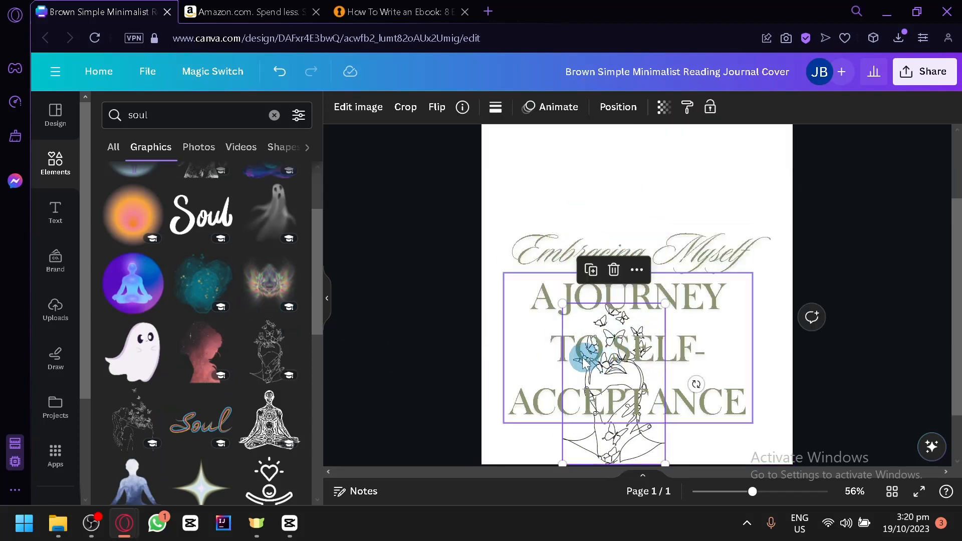
{"action": "key", "text": "Delete"}
Add the sketched torso with hands pulling the chest open to the cover and align it with the page's left edge
{"action": "scroll", "coordinate": [107, 401], "scroll_direction": "down", "scroll_amount": 2}
{"action": "scroll", "coordinate": [143, 336], "scroll_direction": "up", "scroll_amount": 2}
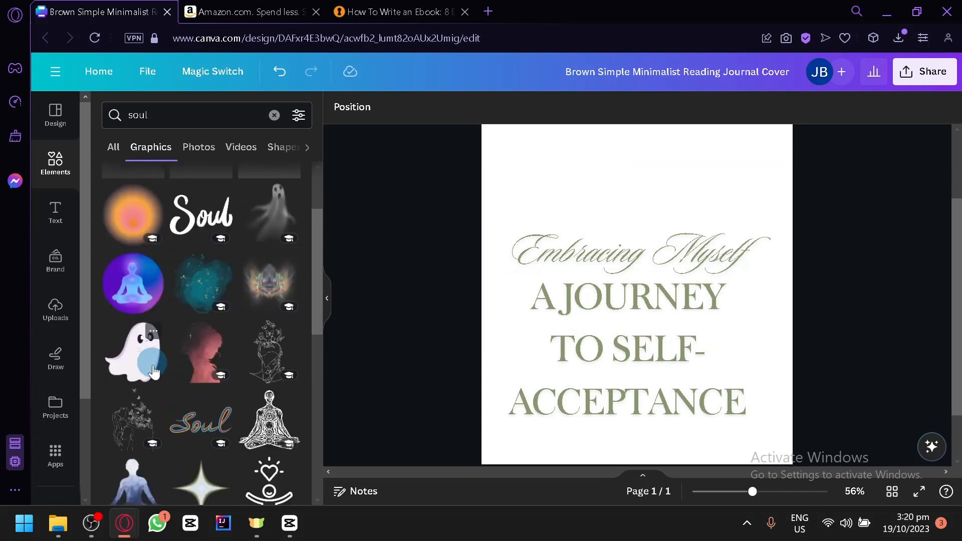
{"action": "scroll", "coordinate": [153, 372], "scroll_direction": "up", "scroll_amount": 2}
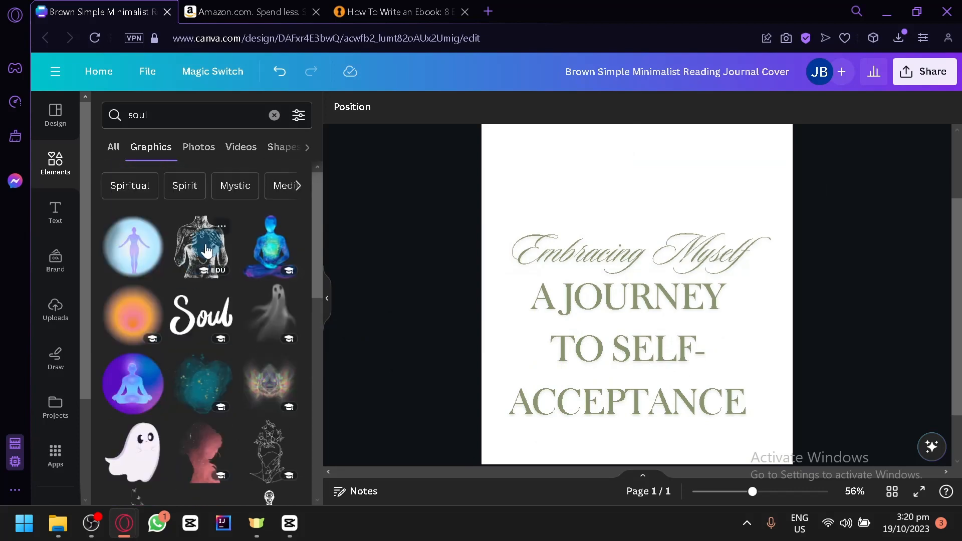
{"action": "left_click_drag", "start_coordinate": [206, 250], "coordinate": [862, 428]}
{"action": "scroll", "coordinate": [701, 445], "scroll_direction": "down", "scroll_amount": 1}
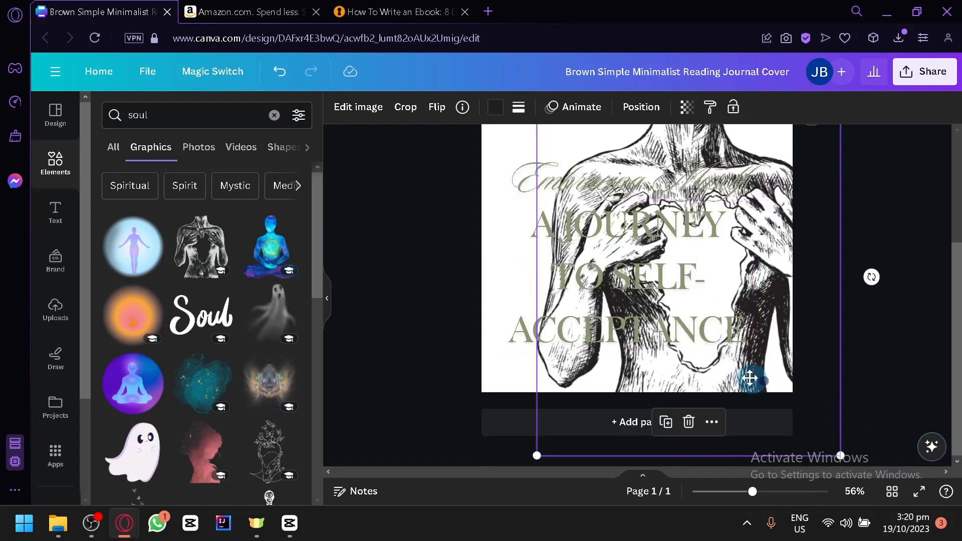
{"action": "left_click_drag", "start_coordinate": [751, 378], "coordinate": [699, 331]}
Enlarge the torso graphic to about 9.65 × 11.37 in so it covers the whole page
{"action": "scroll", "coordinate": [776, 228], "scroll_direction": "up", "scroll_amount": 2}
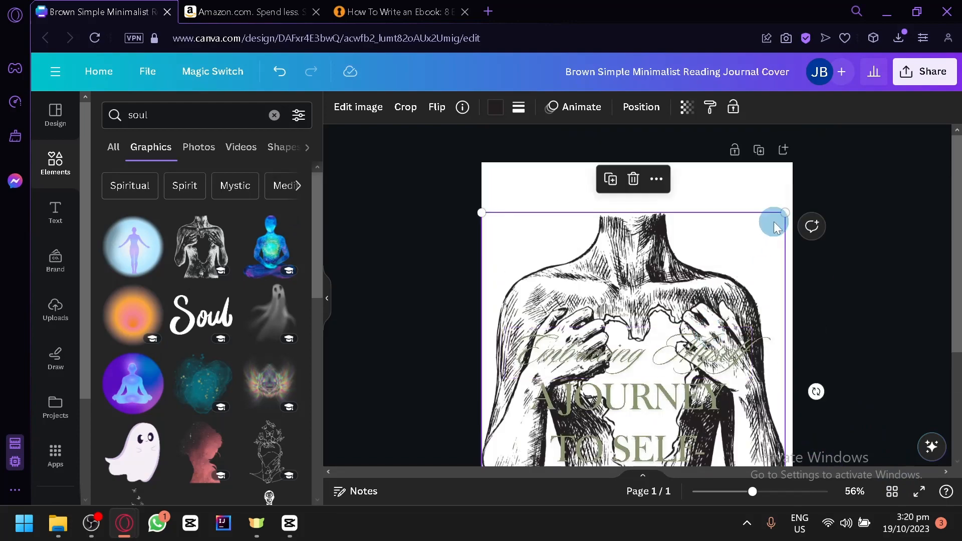
{"action": "left_click_drag", "start_coordinate": [786, 210], "coordinate": [810, 149]}
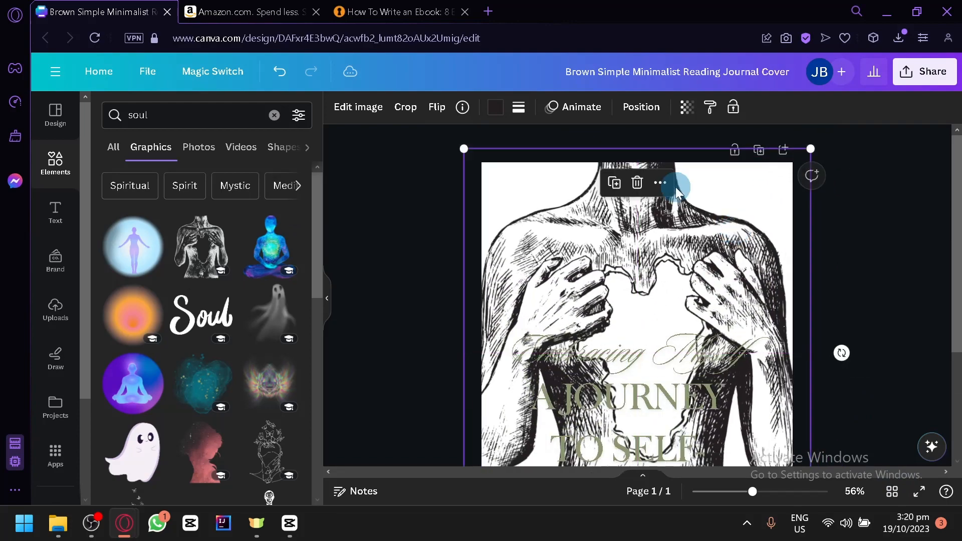
{"action": "scroll", "coordinate": [709, 242], "scroll_direction": "down", "scroll_amount": 2}
{"action": "left_click_drag", "start_coordinate": [825, 401], "coordinate": [828, 408]}
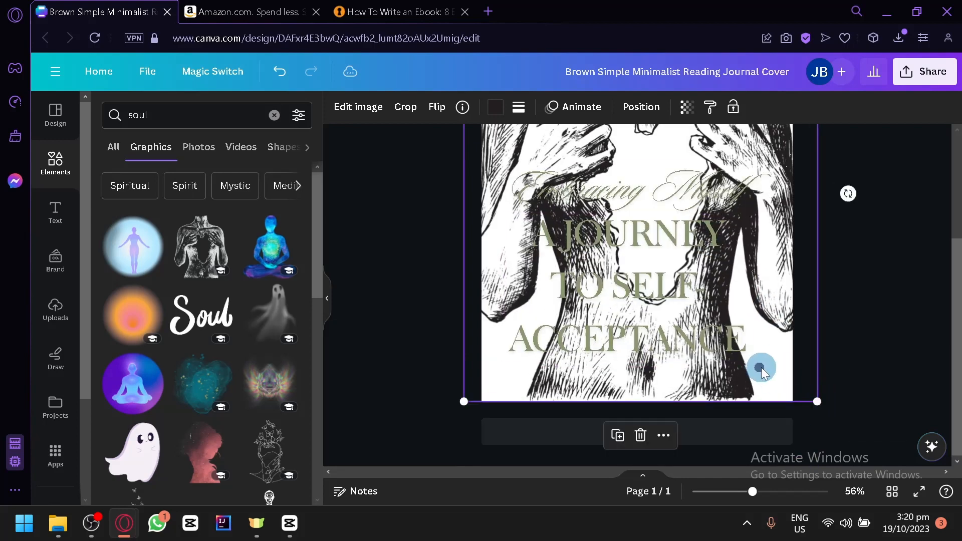
Lower the torso graphic's opacity so it fades to grey behind the title
{"action": "left_click", "coordinate": [634, 109]}
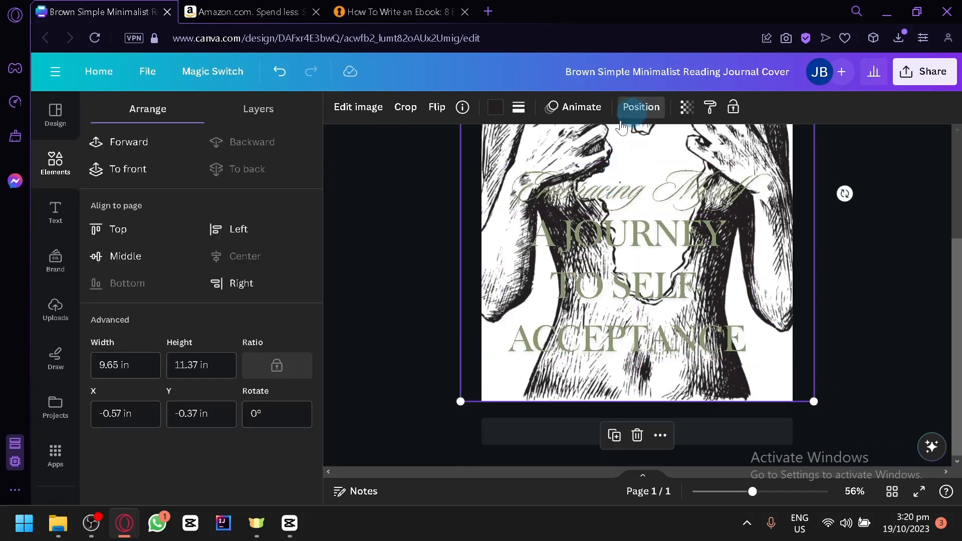
{"action": "left_click", "coordinate": [571, 110]}
{"action": "left_click", "coordinate": [686, 107]}
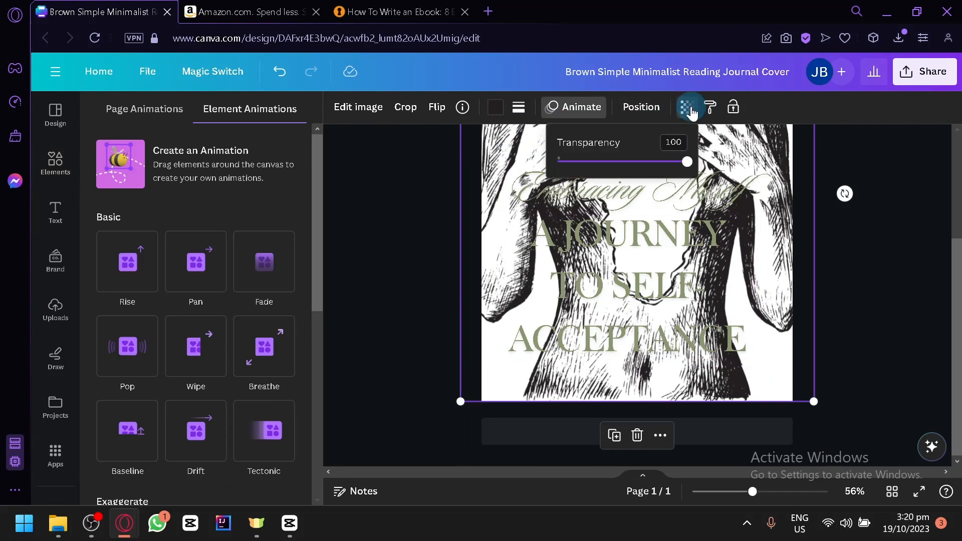
{"action": "left_click_drag", "start_coordinate": [613, 161], "coordinate": [603, 162]}
Recolor the "A JOURNEY TO SELF-ACCEPTANCE" subtitle and the "Embracing Myself" script line with the near-black document color
{"action": "left_click", "coordinate": [606, 260]}
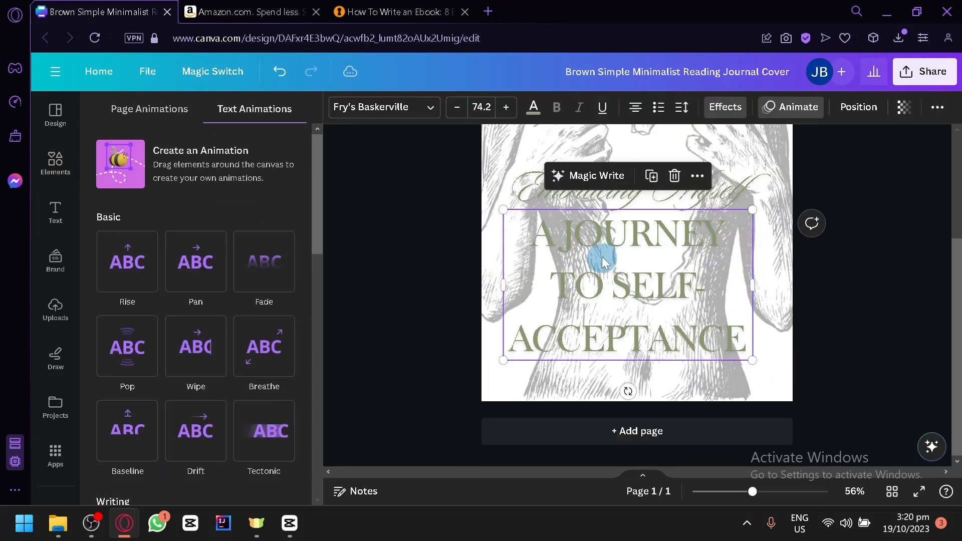
{"action": "left_click", "coordinate": [534, 107]}
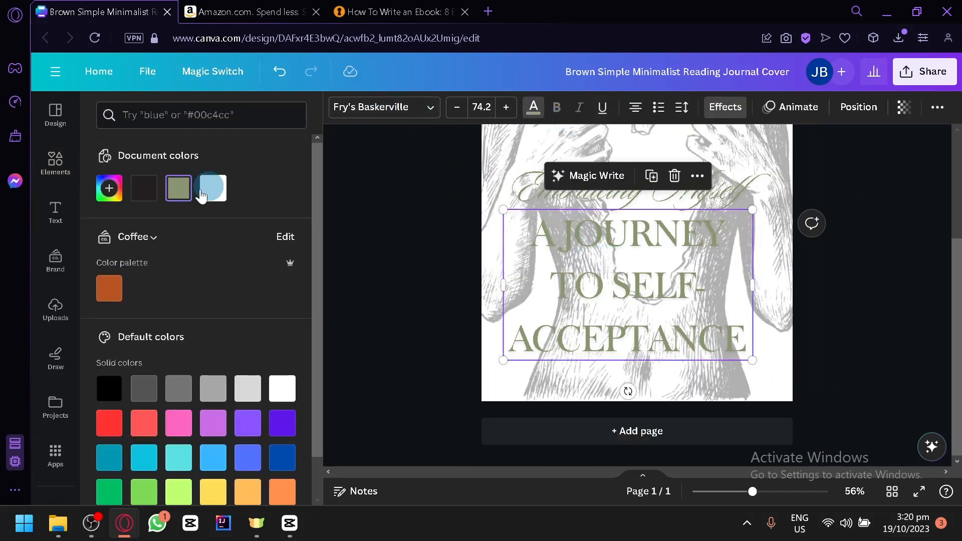
{"action": "left_click", "coordinate": [150, 191]}
{"action": "left_click", "coordinate": [573, 194]}
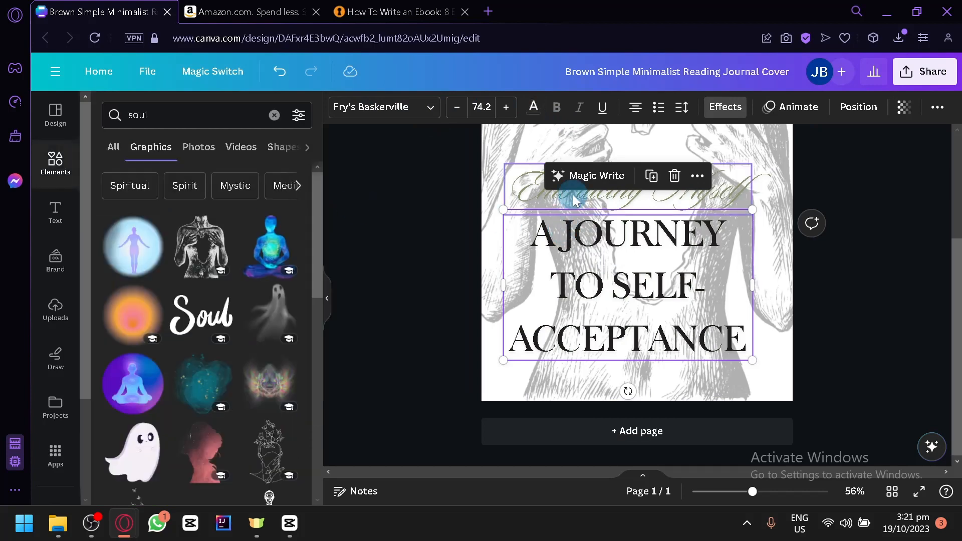
{"action": "left_click", "coordinate": [534, 108]}
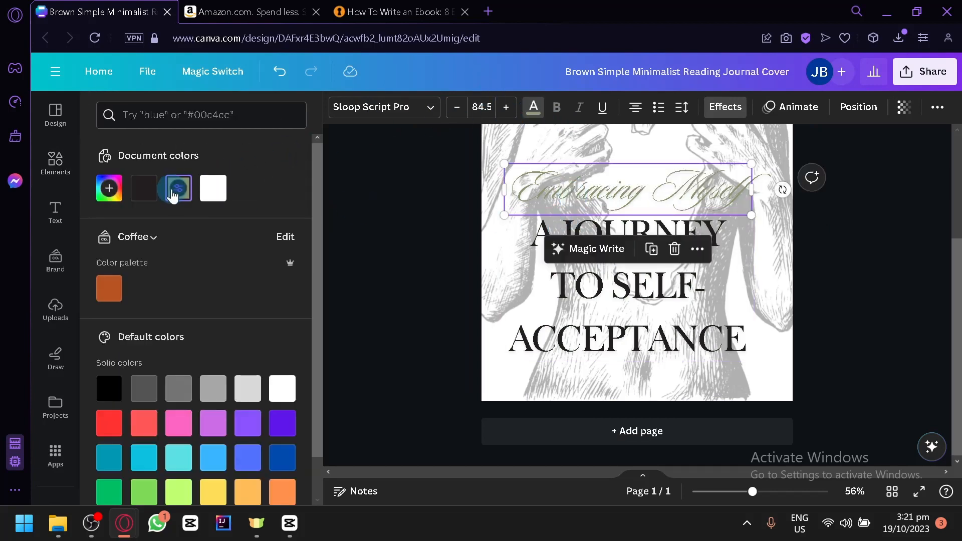
{"action": "left_click", "coordinate": [151, 198]}
{"action": "left_click", "coordinate": [404, 274]}
{"action": "scroll", "coordinate": [403, 275], "scroll_direction": "up", "scroll_amount": 3}
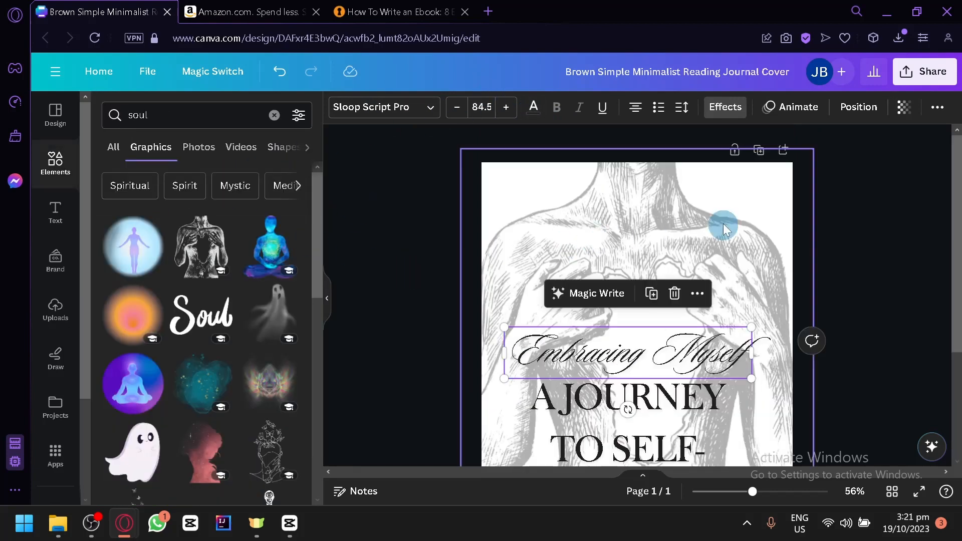
{"action": "left_click", "coordinate": [823, 264]}
Select the script line and the subtitle together and move them up to the torso's chest area, centered on the page
{"action": "scroll", "coordinate": [822, 263], "scroll_direction": "down", "scroll_amount": 3}
{"action": "left_click", "coordinate": [646, 298]}
{"action": "scroll", "coordinate": [646, 295], "scroll_direction": "up", "scroll_amount": 2}
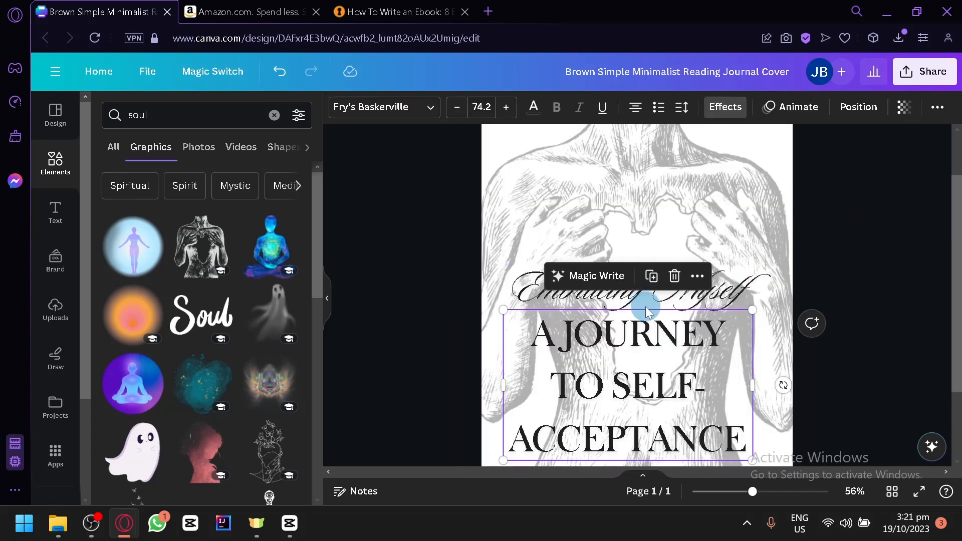
{"action": "left_click", "coordinate": [636, 294]}
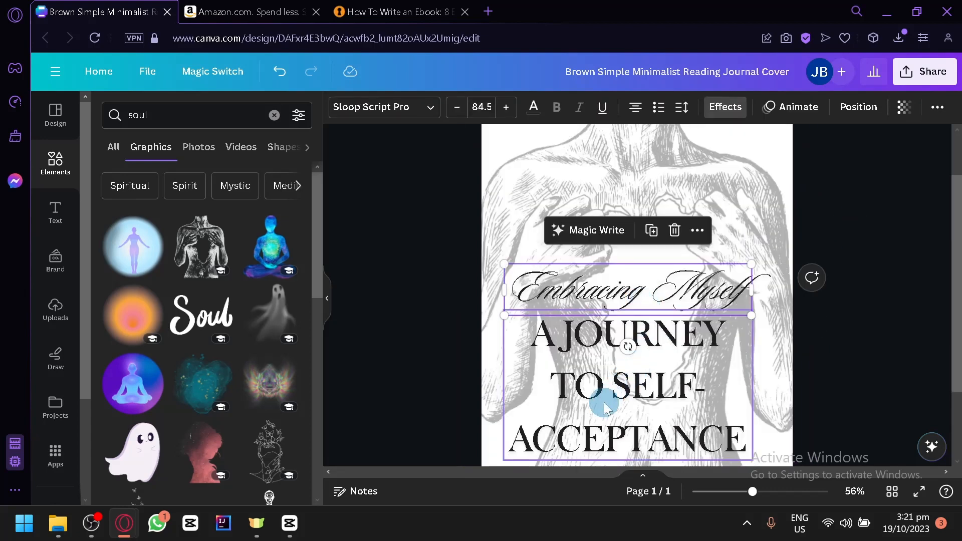
{"action": "left_click_drag", "start_coordinate": [608, 402], "coordinate": [591, 286]}
{"action": "left_click", "coordinate": [561, 294], "text": "shift"}
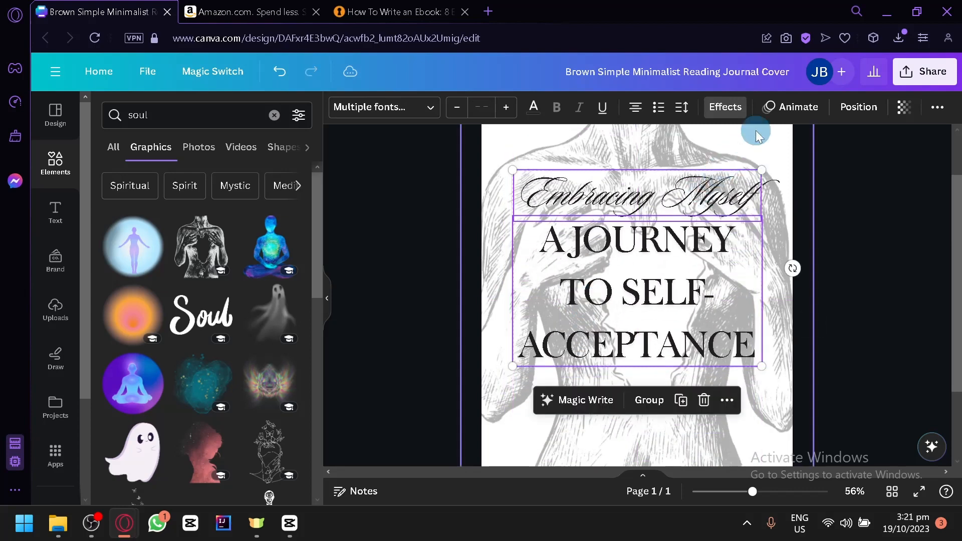
Lower the torso graphic's opacity to a very light grey so the title text stands out
{"action": "left_click", "coordinate": [751, 145]}
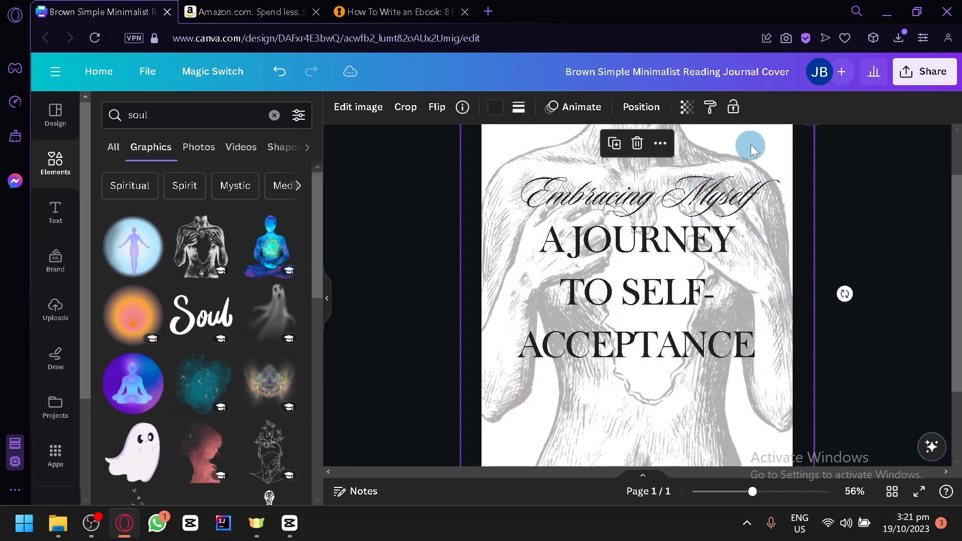
{"action": "left_click", "coordinate": [685, 108]}
{"action": "left_click_drag", "start_coordinate": [601, 157], "coordinate": [576, 163]}
{"action": "left_click", "coordinate": [865, 179]}
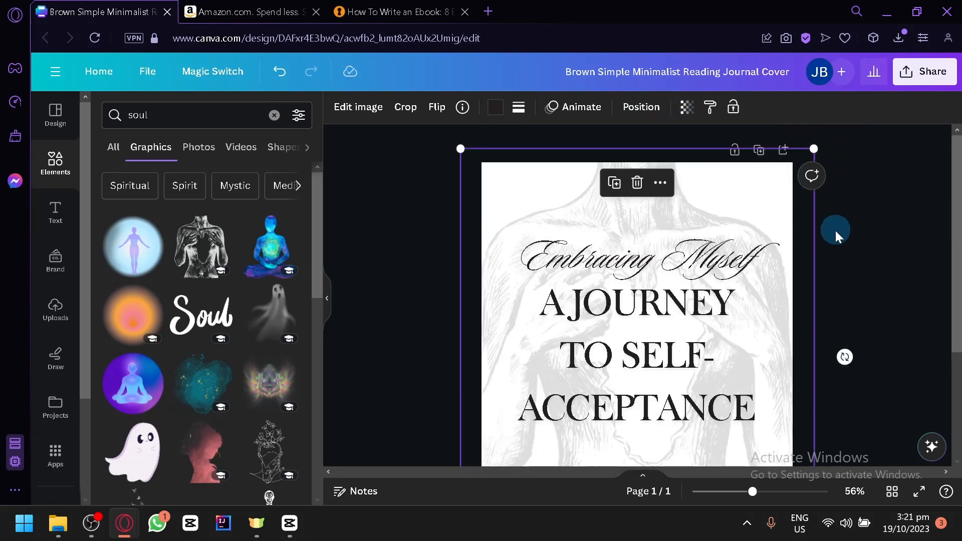
Add a blank second page after the cover
{"action": "scroll", "coordinate": [504, 212], "scroll_direction": "down", "scroll_amount": 3}
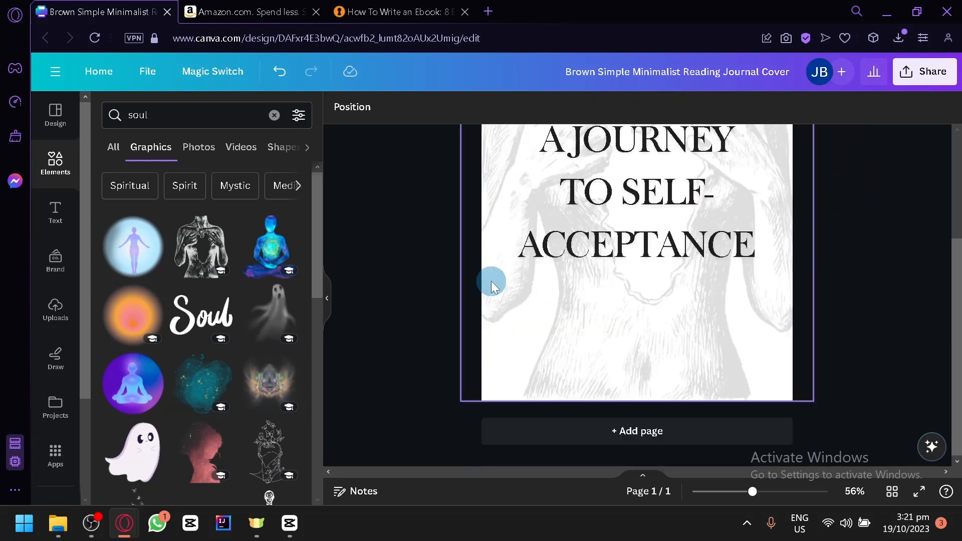
{"action": "left_click", "coordinate": [554, 436]}
{"action": "left_click", "coordinate": [542, 353]}
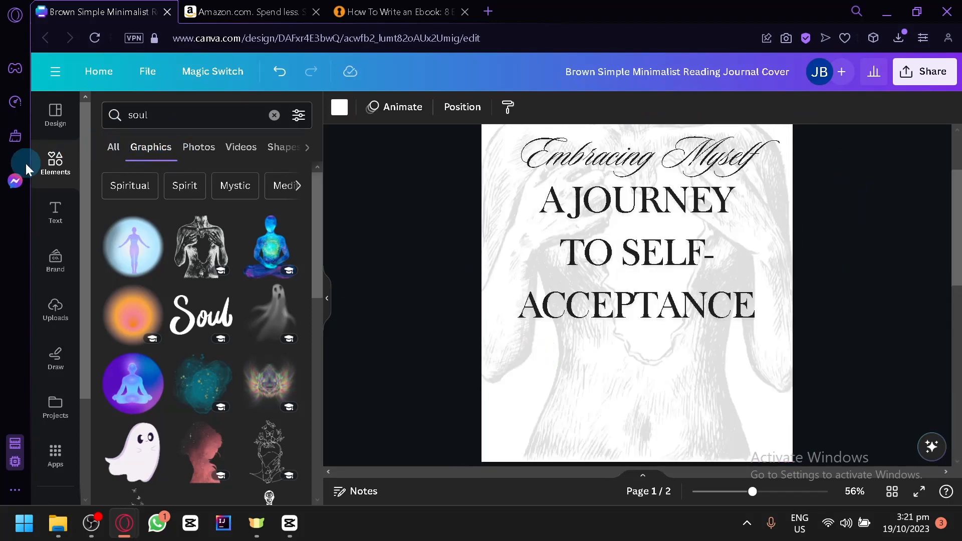
{"action": "scroll", "coordinate": [545, 195], "scroll_direction": "down", "scroll_amount": 6}
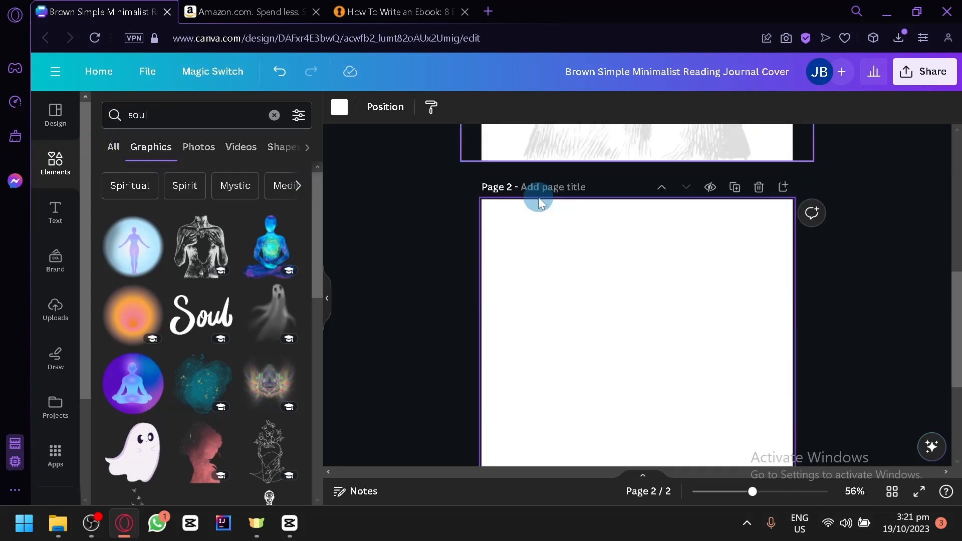
Switch to the BKA Content ebook article and review the sections from the title advice through "3. Table of Contents"
{"action": "left_click", "coordinate": [395, 11]}
{"action": "scroll", "coordinate": [428, 314], "scroll_direction": "down", "scroll_amount": 5}
{"action": "scroll", "coordinate": [427, 312], "scroll_direction": "down", "scroll_amount": 5}
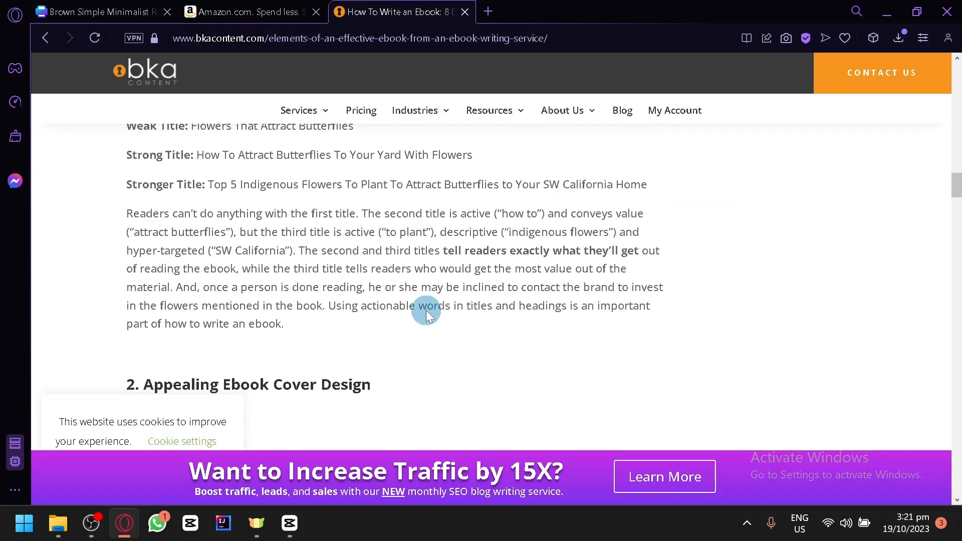
{"action": "scroll", "coordinate": [426, 311], "scroll_direction": "down", "scroll_amount": 4}
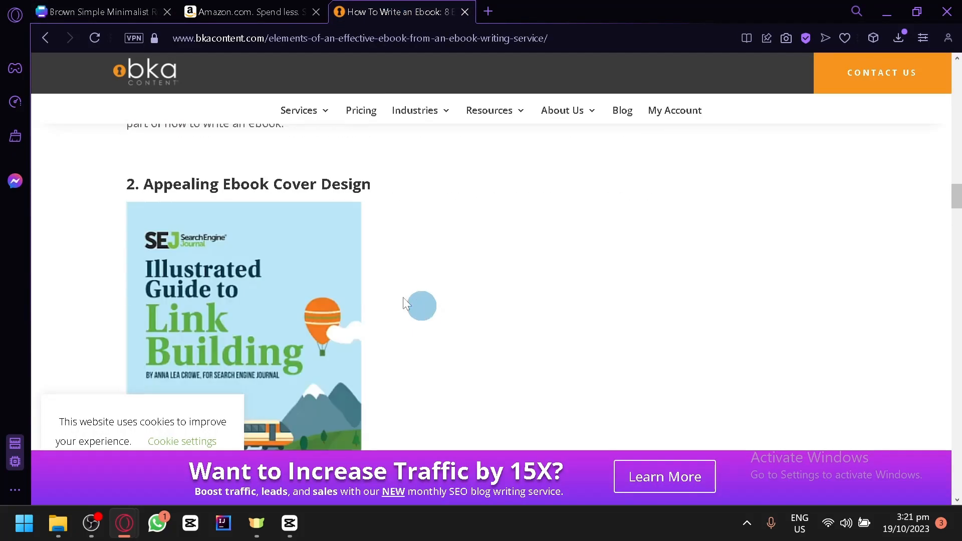
{"action": "scroll", "coordinate": [389, 228], "scroll_direction": "down", "scroll_amount": 8}
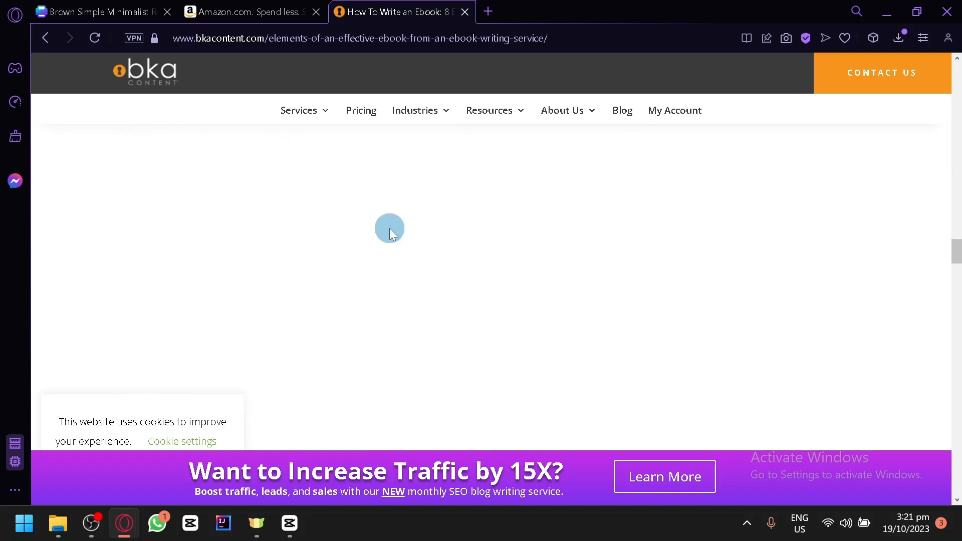
{"action": "scroll", "coordinate": [389, 228], "scroll_direction": "down", "scroll_amount": 15}
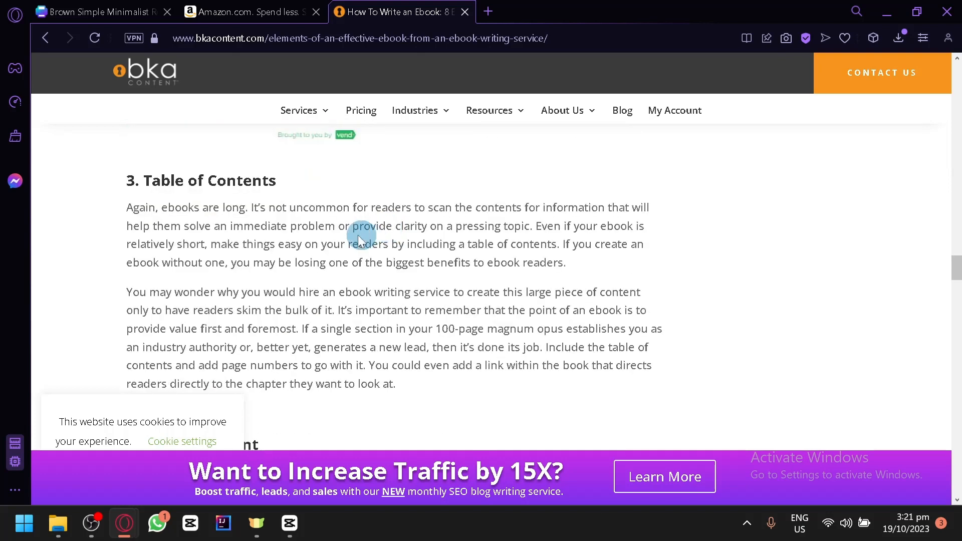
Switch back to the Canva design and search the graphics for "table of content", looking through the results
{"action": "left_click", "coordinate": [36, 7]}
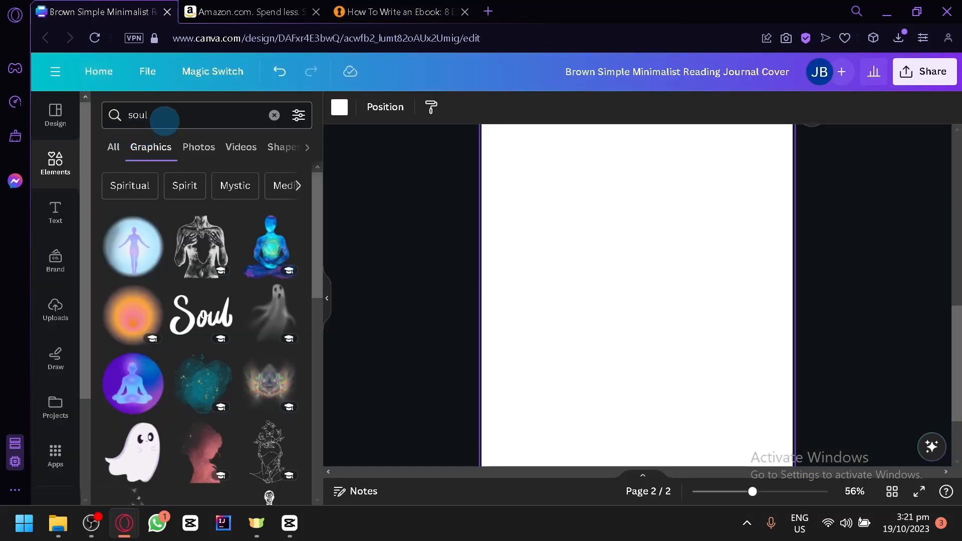
{"action": "left_click", "coordinate": [165, 118]}
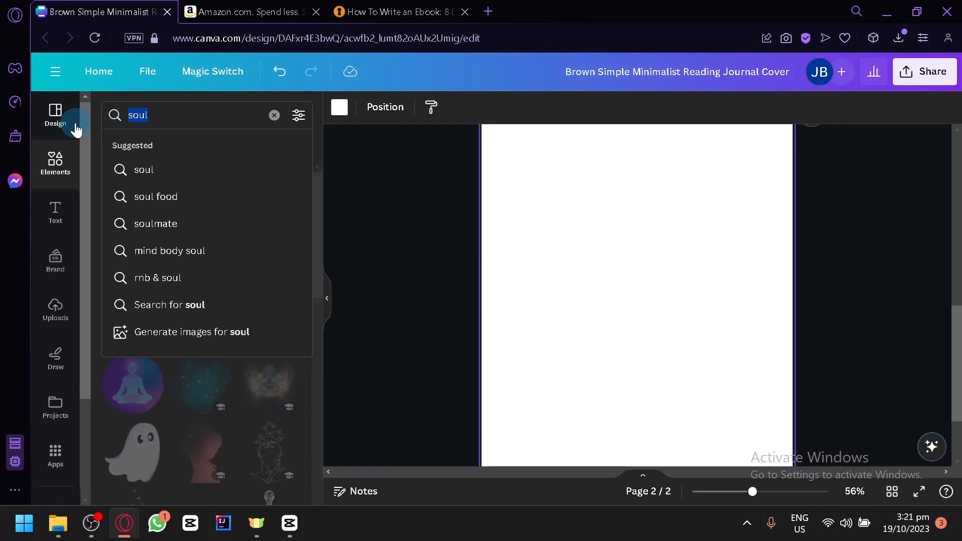
{"action": "type", "text": "table of con"}
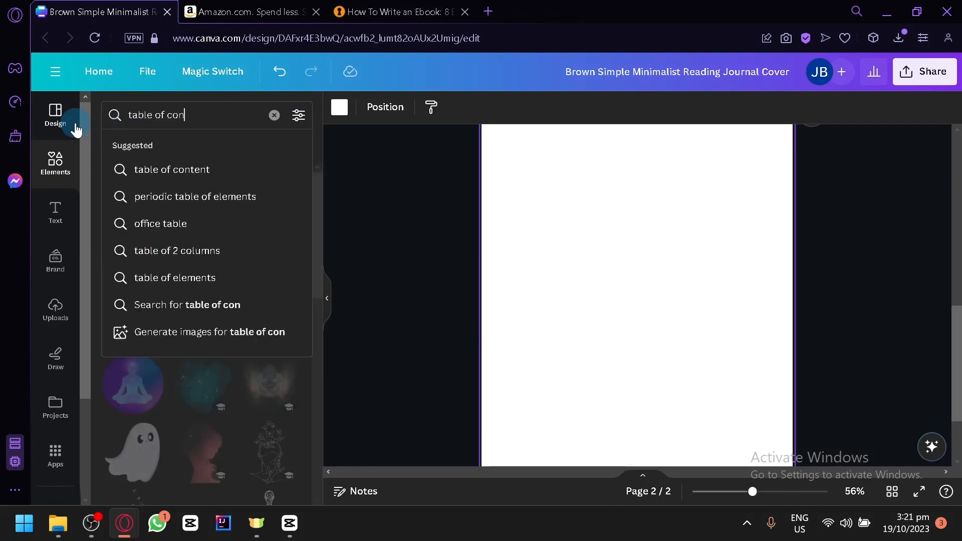
{"action": "type", "text": "tent"}
{"action": "key", "text": "Return"}
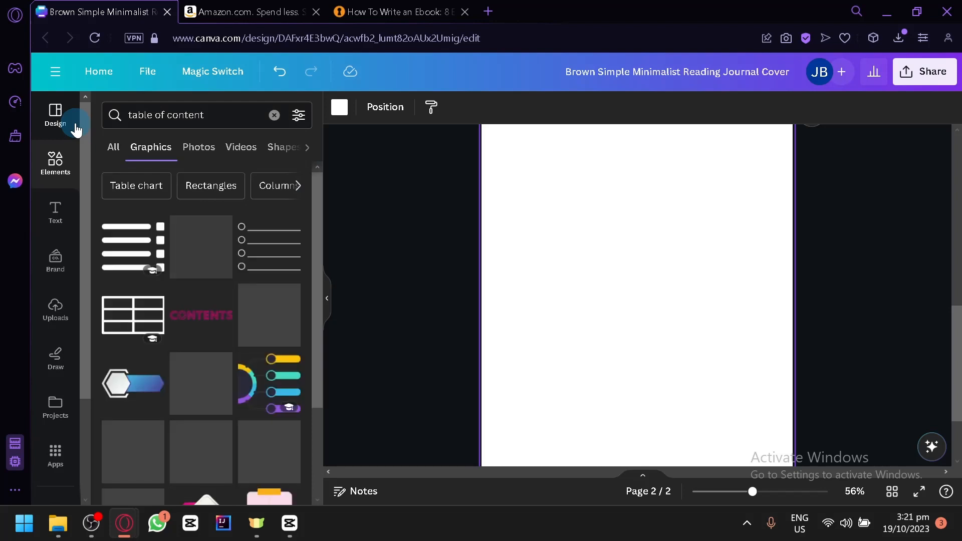
{"action": "scroll", "coordinate": [204, 322], "scroll_direction": "down", "scroll_amount": 10}
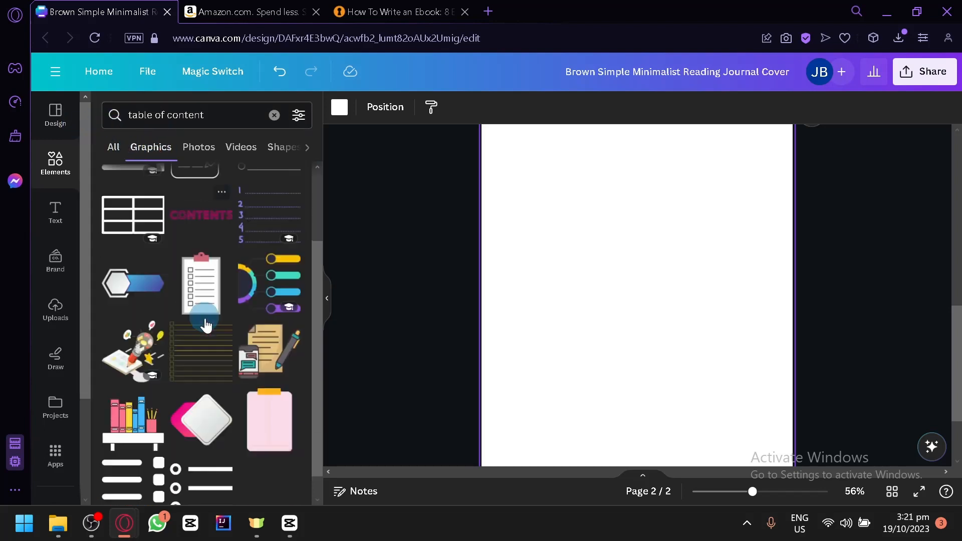
{"action": "scroll", "coordinate": [209, 381], "scroll_direction": "down", "scroll_amount": 8}
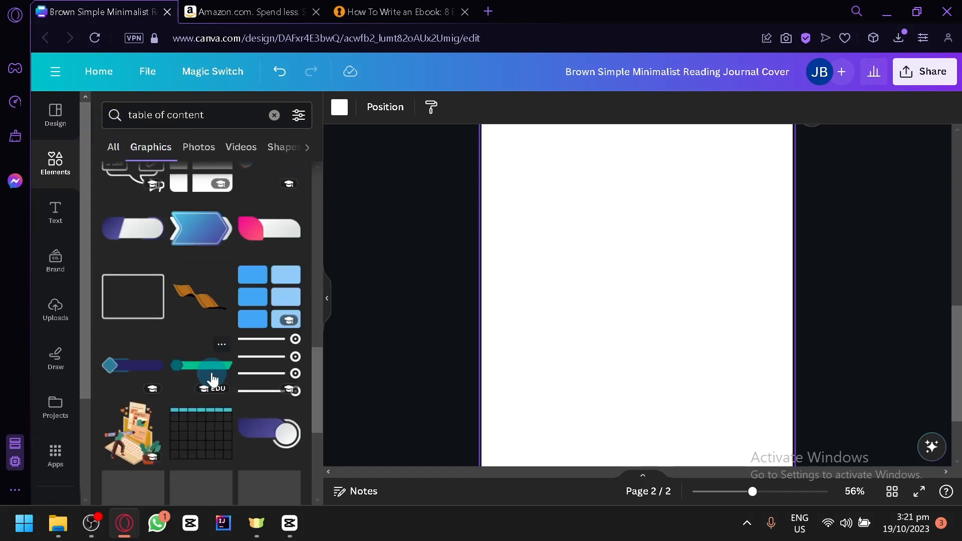
{"action": "scroll", "coordinate": [209, 379], "scroll_direction": "up", "scroll_amount": 4}
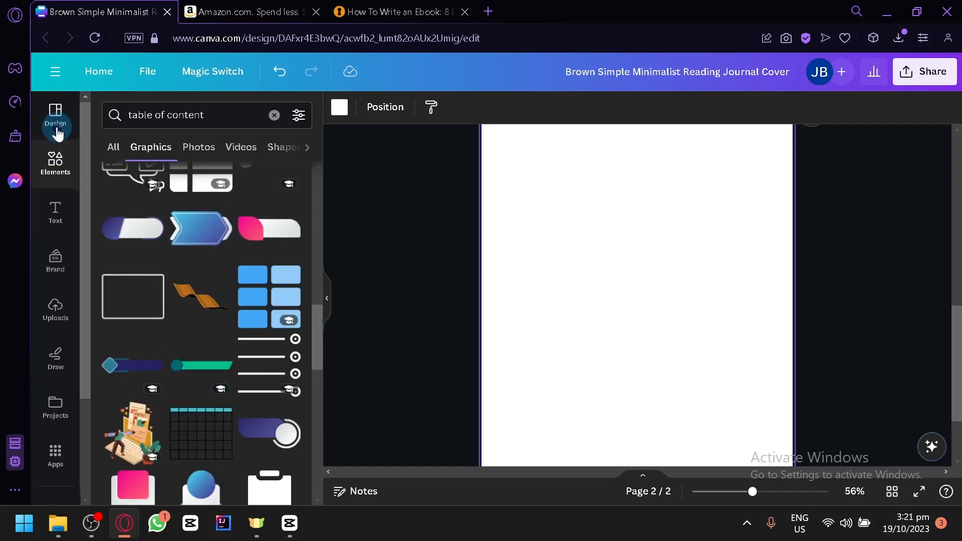
Search the design templates for "table of contents" and switch to the suggested Tables category
{"action": "left_click", "coordinate": [55, 130]}
{"action": "left_click", "coordinate": [232, 107]}
{"action": "type", "text": "table of"}
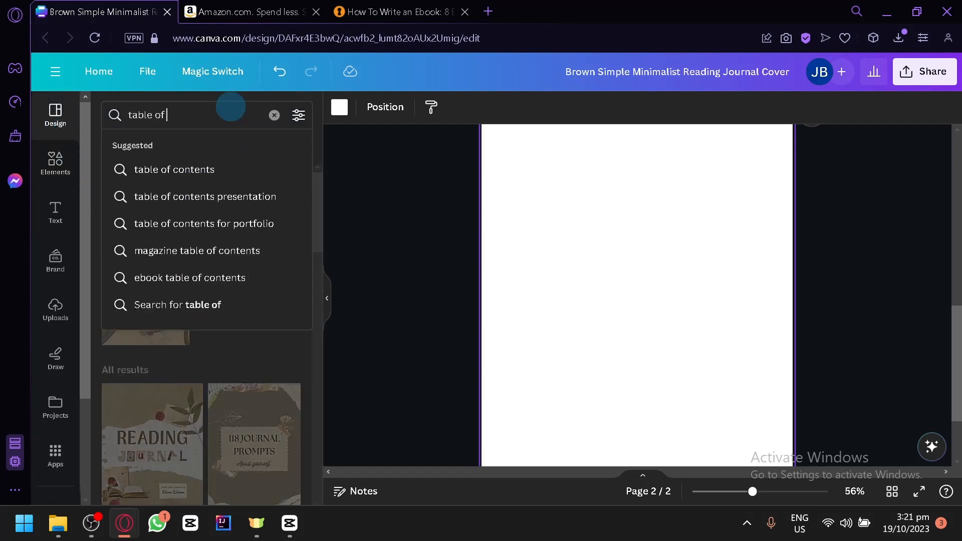
{"action": "type", "text": " ccontents"}
{"action": "key", "text": "Return"}
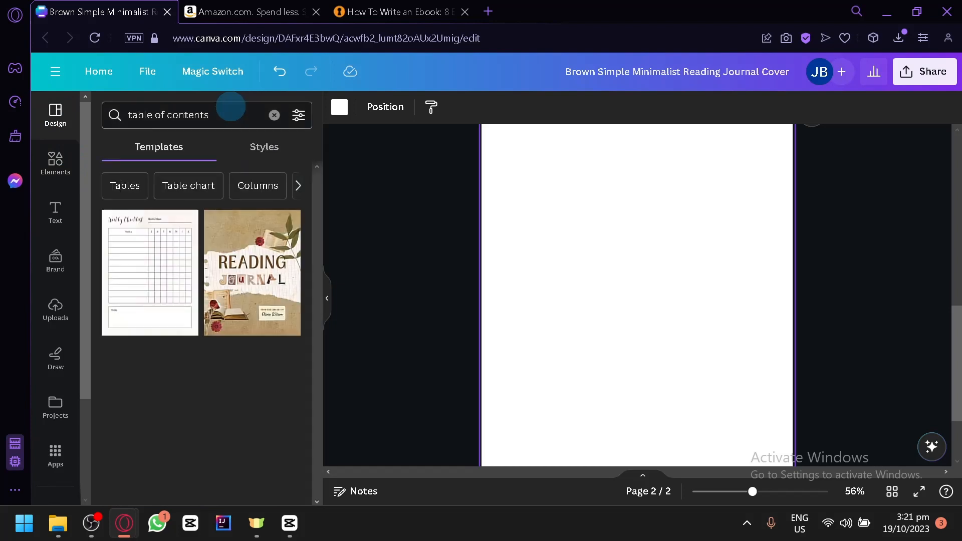
{"action": "left_click", "coordinate": [125, 186]}
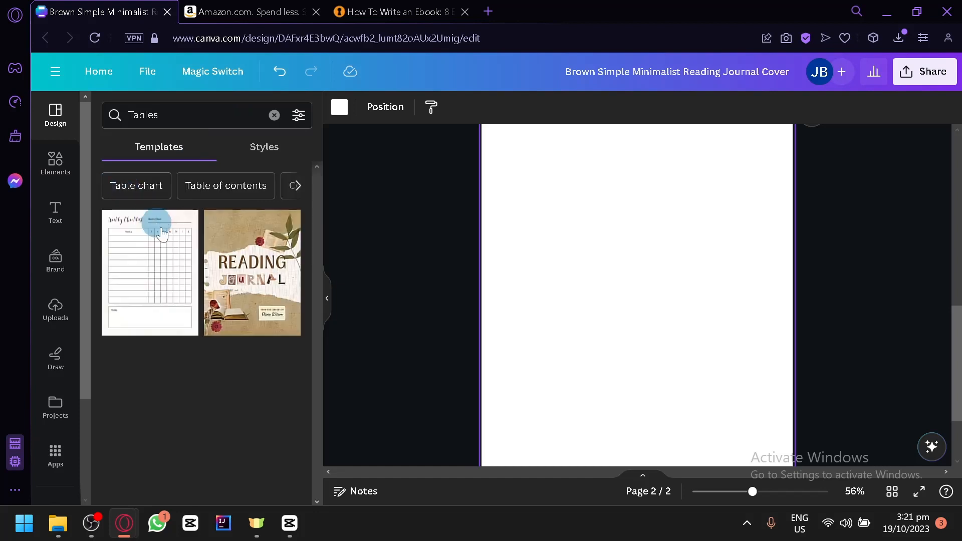
Apply the Weekly Checklist template to page 2 and check its layout
{"action": "left_click", "coordinate": [150, 325]}
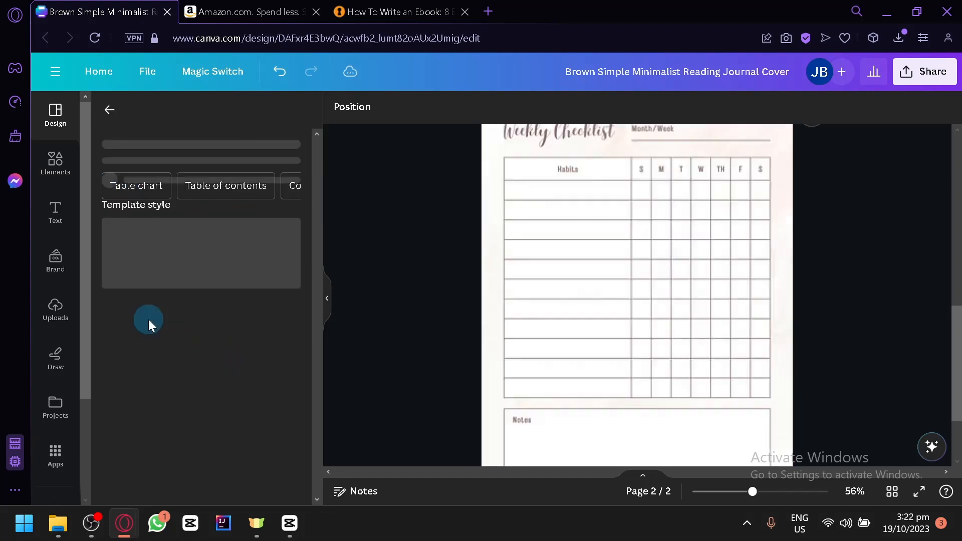
{"action": "scroll", "coordinate": [652, 308], "scroll_direction": "up", "scroll_amount": 4}
{"action": "scroll", "coordinate": [650, 307], "scroll_direction": "down", "scroll_amount": 4}
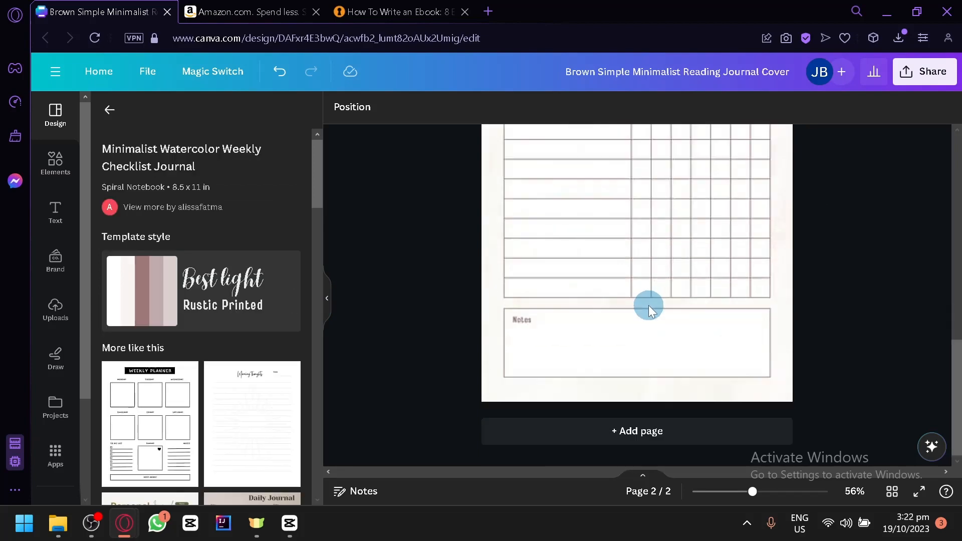
{"action": "left_click", "coordinate": [591, 311]}
{"action": "scroll", "coordinate": [604, 262], "scroll_direction": "up", "scroll_amount": 4}
{"action": "scroll", "coordinate": [603, 262], "scroll_direction": "down", "scroll_amount": 4}
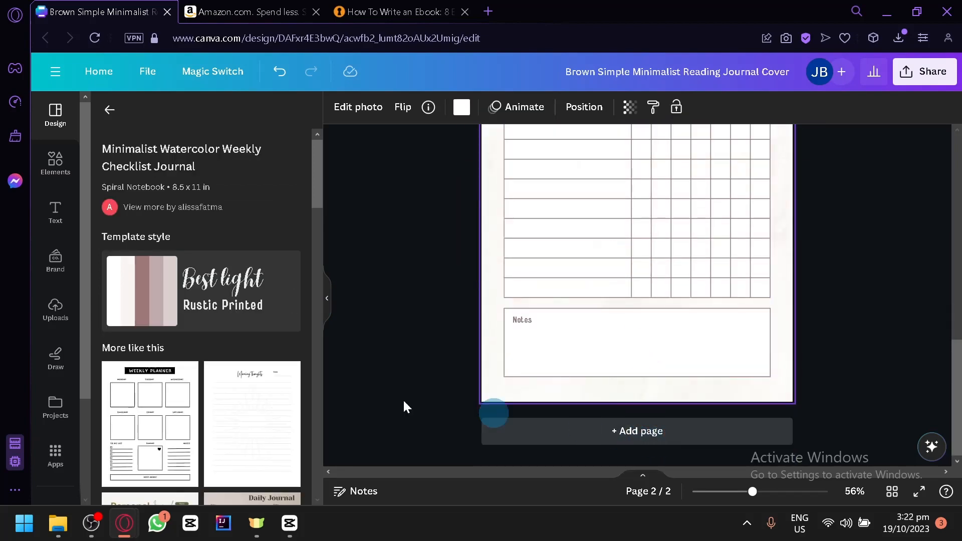
Browse the similar journal and planner templates for a layout that suits a table of contents
{"action": "scroll", "coordinate": [183, 377], "scroll_direction": "down", "scroll_amount": 2}
{"action": "scroll", "coordinate": [183, 377], "scroll_direction": "down", "scroll_amount": 4}
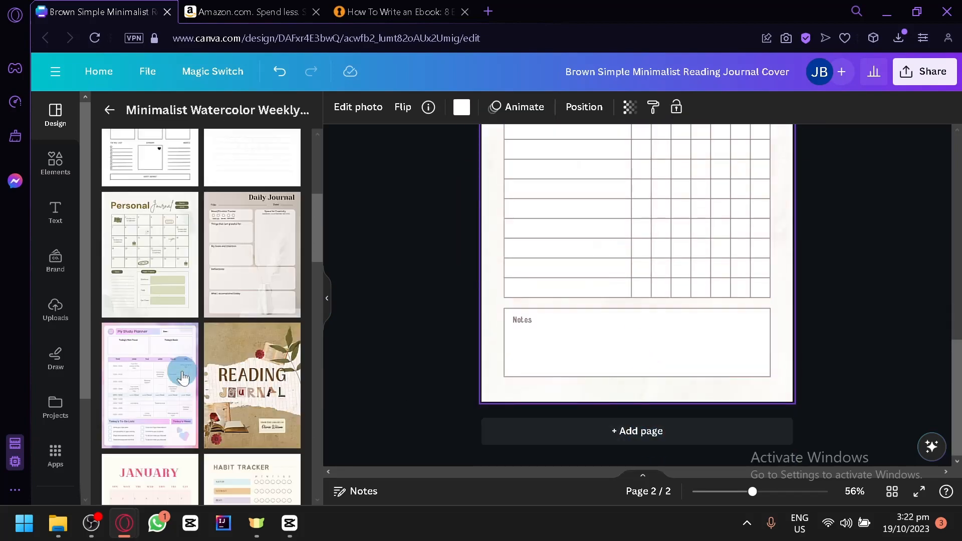
{"action": "scroll", "coordinate": [182, 377], "scroll_direction": "up", "scroll_amount": 6}
{"action": "scroll", "coordinate": [183, 377], "scroll_direction": "up", "scroll_amount": 5}
{"action": "scroll", "coordinate": [183, 377], "scroll_direction": "down", "scroll_amount": 8}
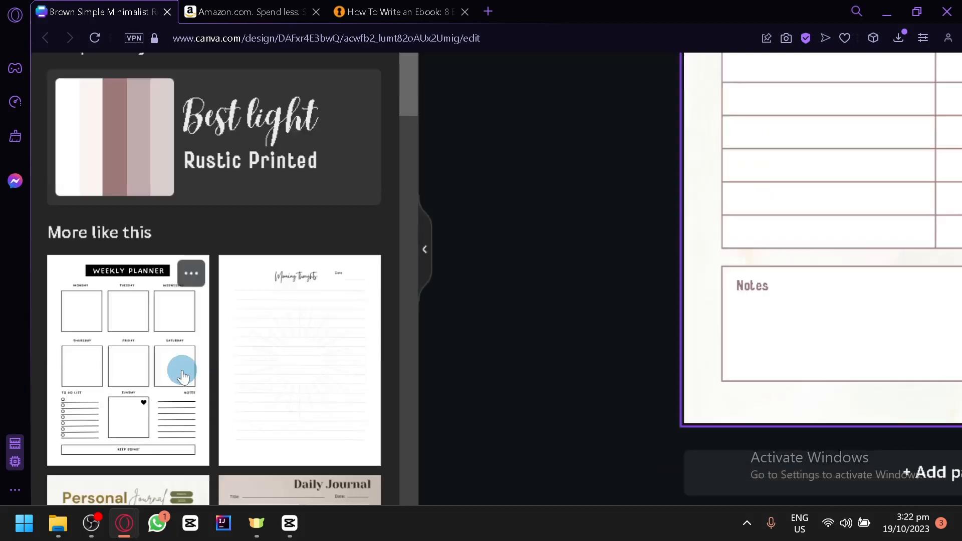
{"action": "scroll", "coordinate": [183, 377], "scroll_direction": "down", "scroll_amount": 10}
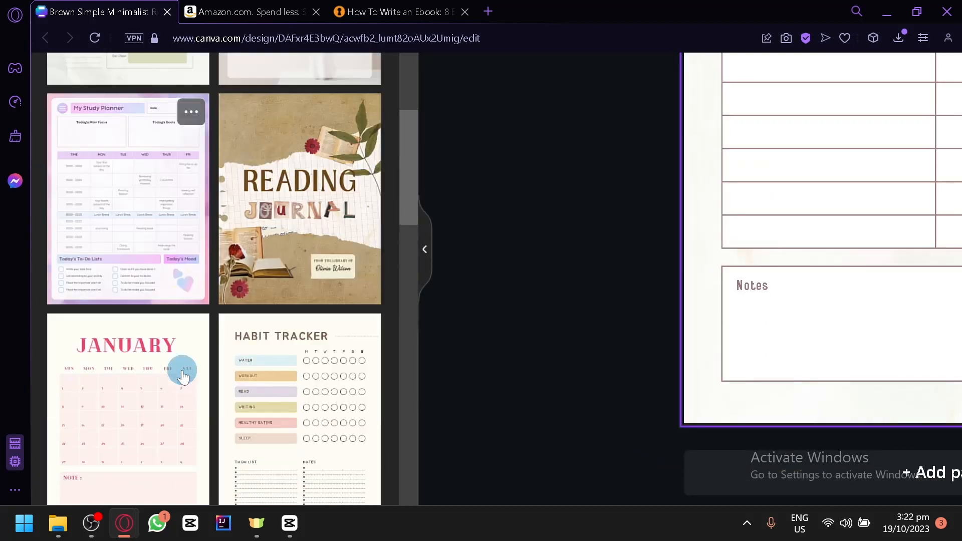
{"action": "scroll", "coordinate": [739, 323], "scroll_direction": "down", "scroll_amount": 2}
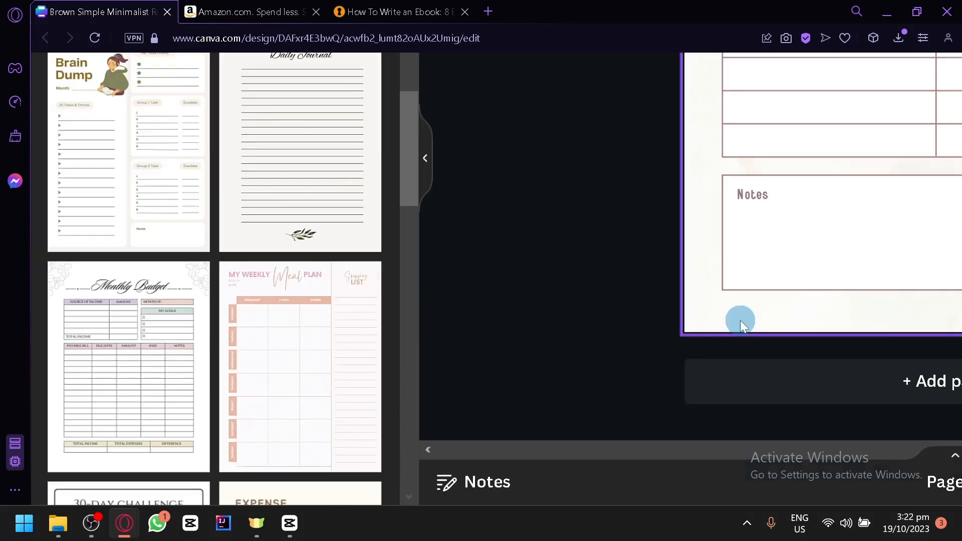
{"action": "scroll", "coordinate": [266, 261], "scroll_direction": "down", "scroll_amount": 2}
{"action": "scroll", "coordinate": [266, 260], "scroll_direction": "down", "scroll_amount": 6}
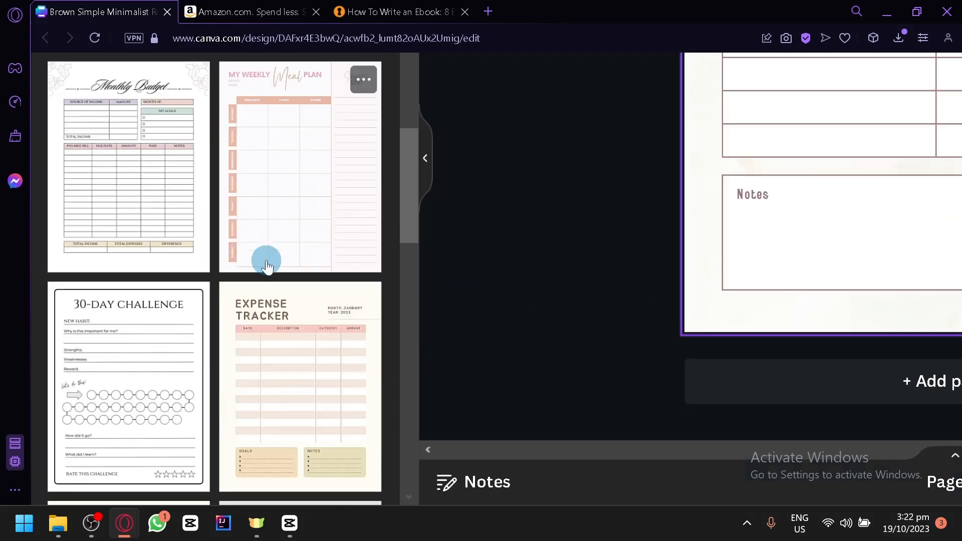
{"action": "scroll", "coordinate": [266, 263], "scroll_direction": "down", "scroll_amount": 2}
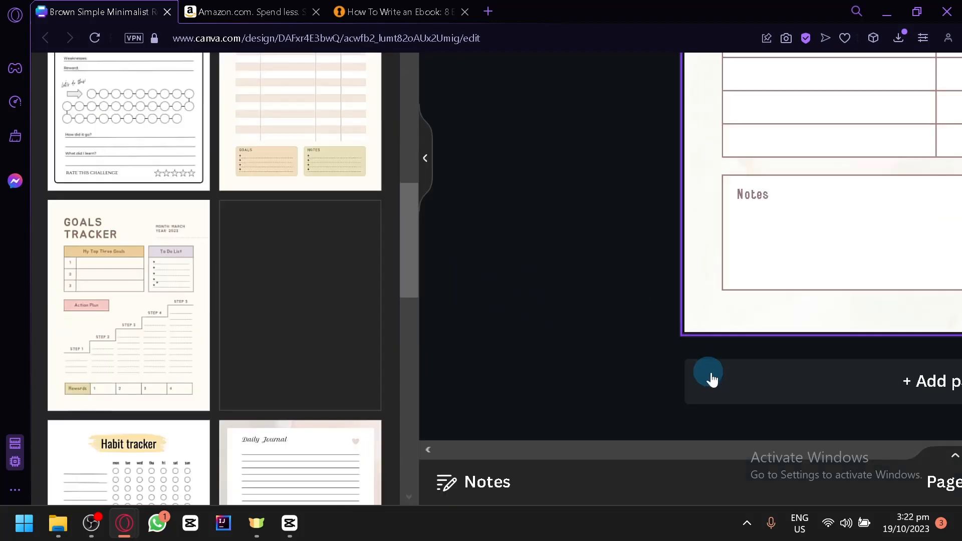
Add a third page, apply the light beige Budget Tracker template to it, and reset the browser zoom
{"action": "left_click", "coordinate": [736, 382]}
{"action": "left_click", "coordinate": [330, 321]}
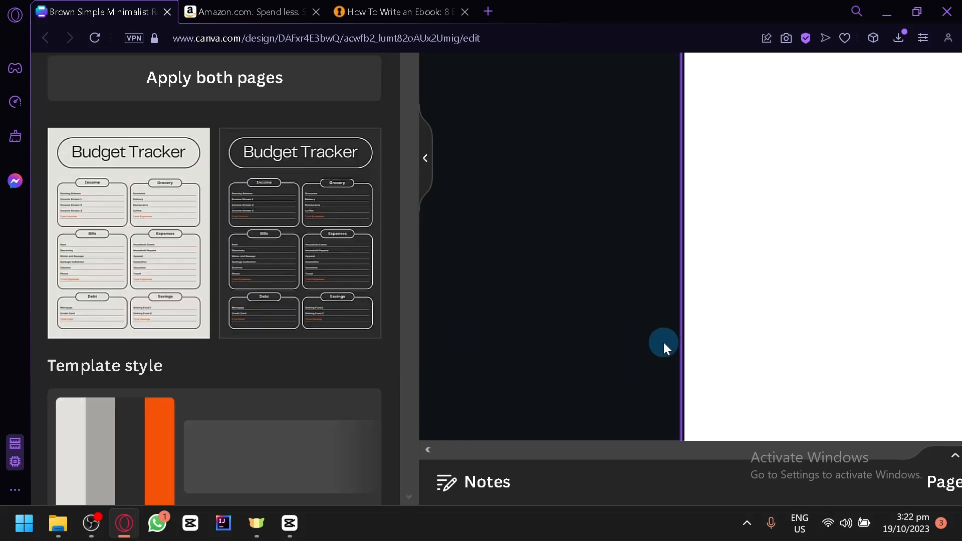
{"action": "left_click", "coordinate": [174, 312]}
{"action": "key", "text": "ctrl+minus"}
{"action": "key", "text": "ctrl+minus"}
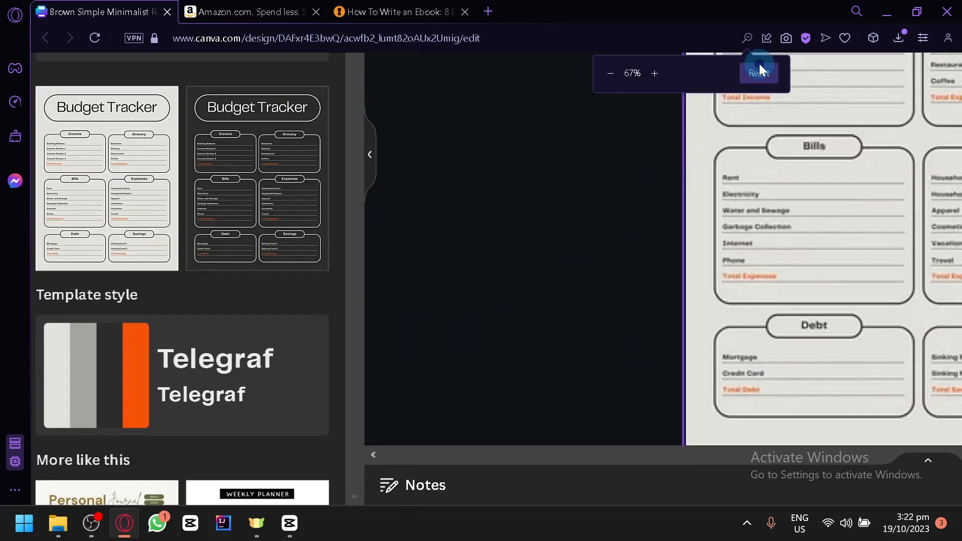
{"action": "left_click", "coordinate": [760, 67]}
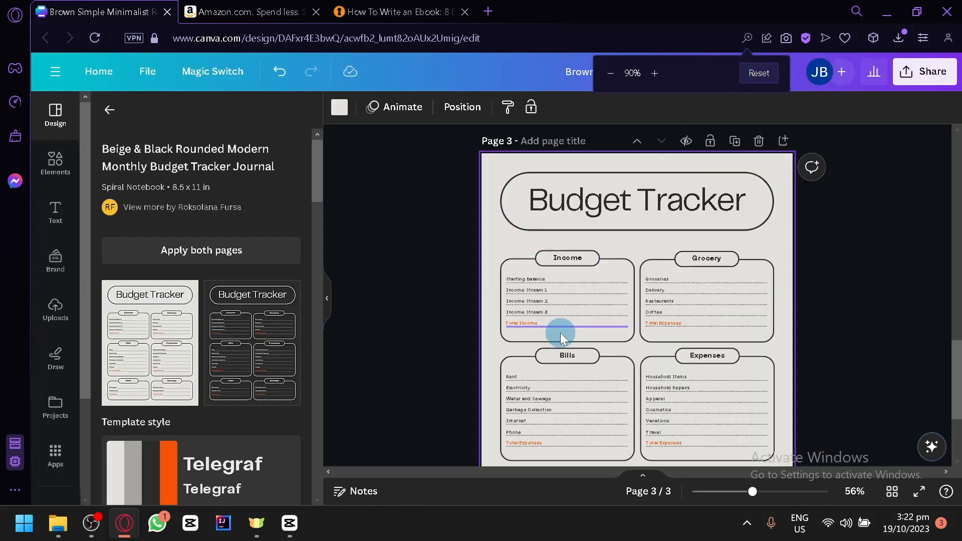
Compare the pages of the design and delete the Budget Tracker page
{"action": "scroll", "coordinate": [560, 333], "scroll_direction": "up", "scroll_amount": 15}
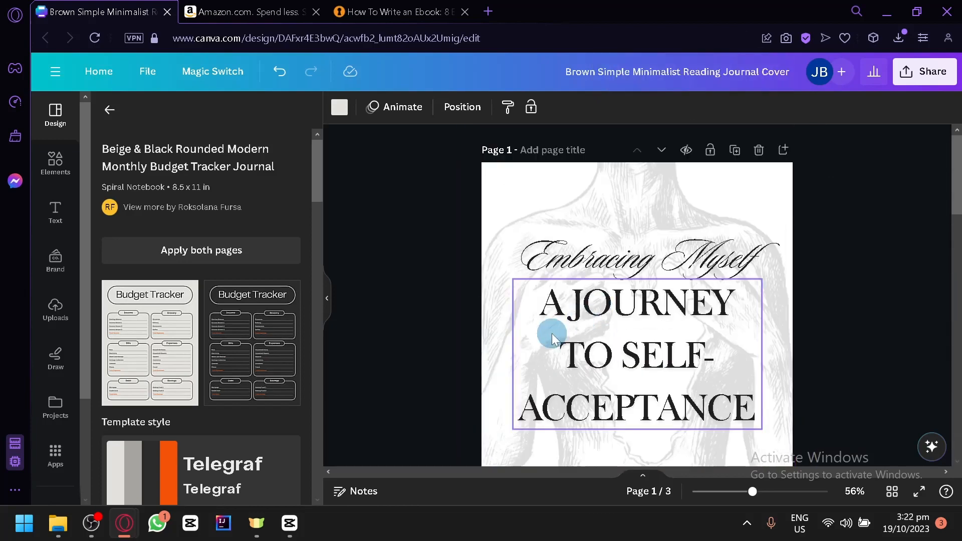
{"action": "scroll", "coordinate": [552, 332], "scroll_direction": "down", "scroll_amount": 12}
{"action": "scroll", "coordinate": [551, 333], "scroll_direction": "up", "scroll_amount": 5}
{"action": "scroll", "coordinate": [551, 332], "scroll_direction": "down", "scroll_amount": 6}
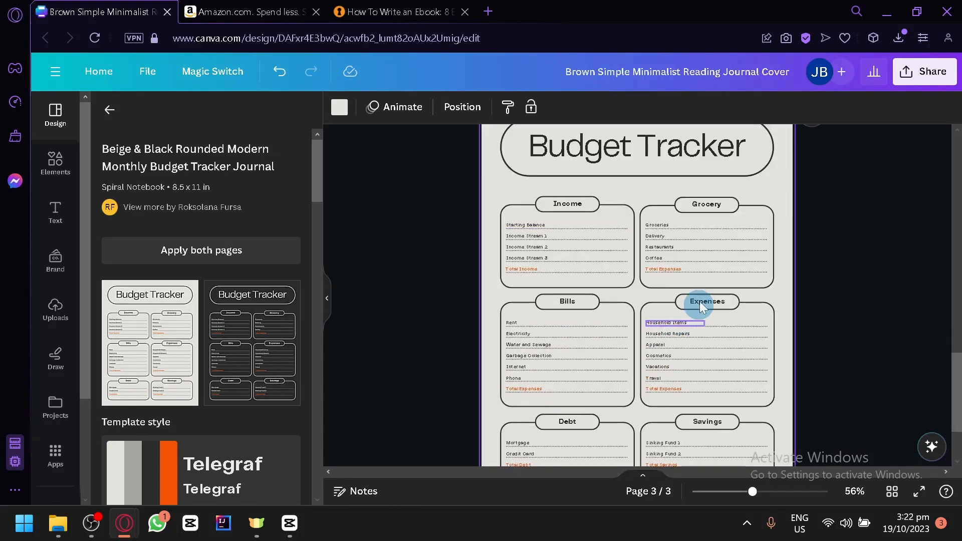
{"action": "scroll", "coordinate": [758, 251], "scroll_direction": "up", "scroll_amount": 4}
{"action": "left_click", "coordinate": [759, 286]}
{"action": "scroll", "coordinate": [757, 251], "scroll_direction": "up", "scroll_amount": 5}
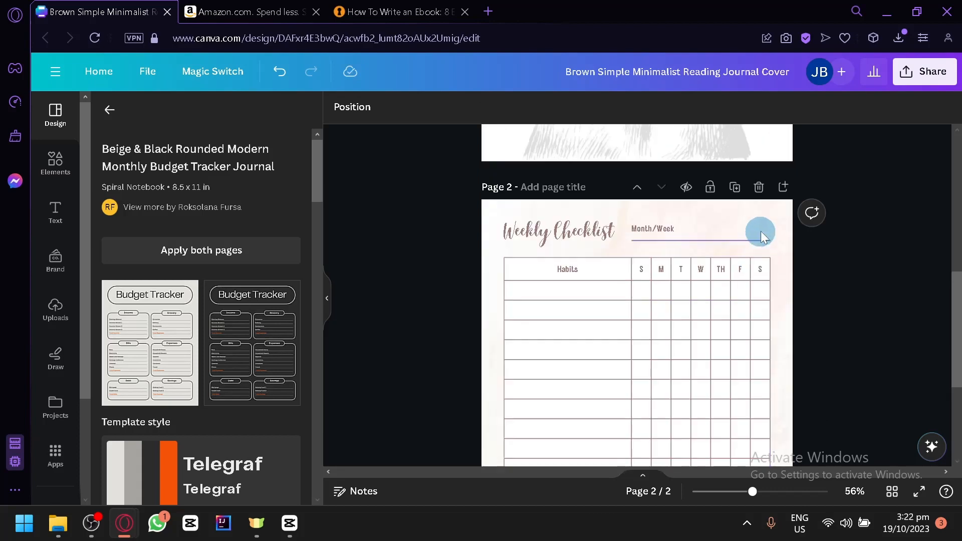
Delete the watercolor background and all Weekly Checklist elements from page 2, leaving it blank
{"action": "scroll", "coordinate": [730, 266], "scroll_direction": "up", "scroll_amount": 5}
{"action": "scroll", "coordinate": [550, 262], "scroll_direction": "down", "scroll_amount": 5}
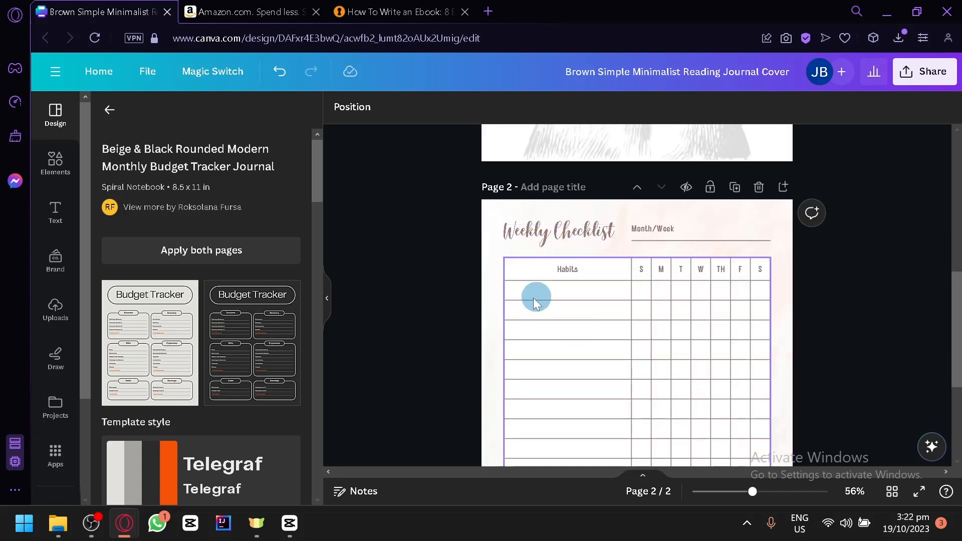
{"action": "scroll", "coordinate": [535, 304], "scroll_direction": "up", "scroll_amount": 5}
{"action": "scroll", "coordinate": [552, 326], "scroll_direction": "down", "scroll_amount": 4}
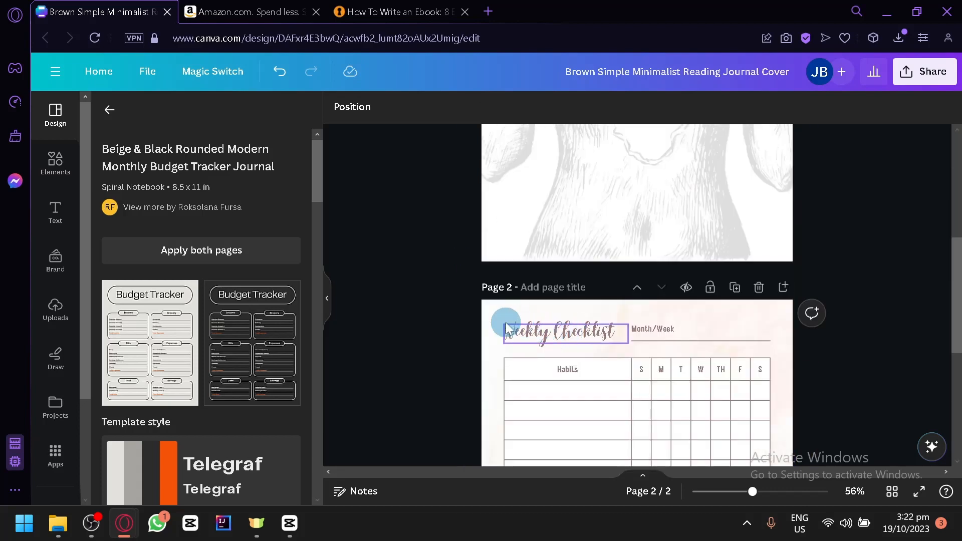
{"action": "left_click", "coordinate": [490, 328]}
{"action": "key", "text": "Delete"}
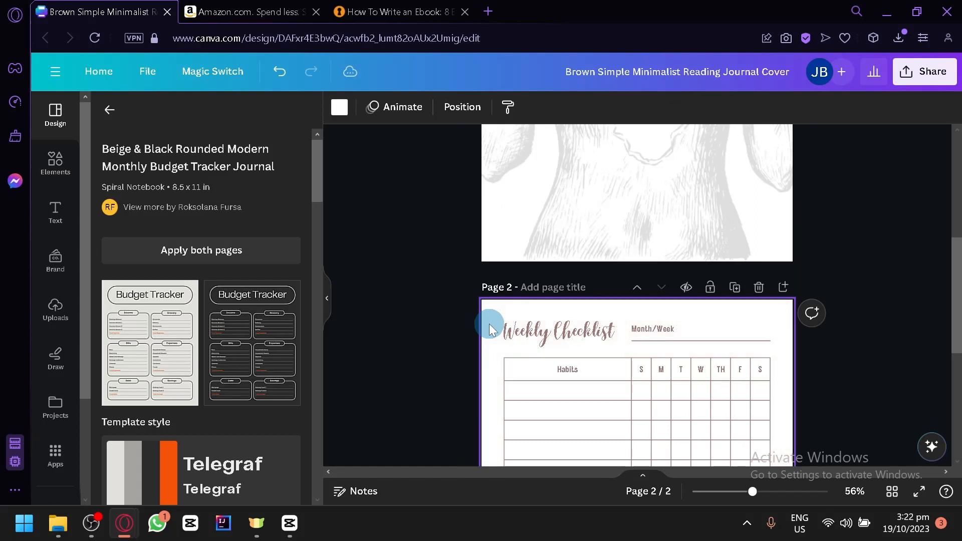
{"action": "left_click_drag", "start_coordinate": [491, 328], "coordinate": [826, 404]}
{"action": "key", "text": "Delete"}
{"action": "scroll", "coordinate": [826, 404], "scroll_direction": "up", "scroll_amount": 3}
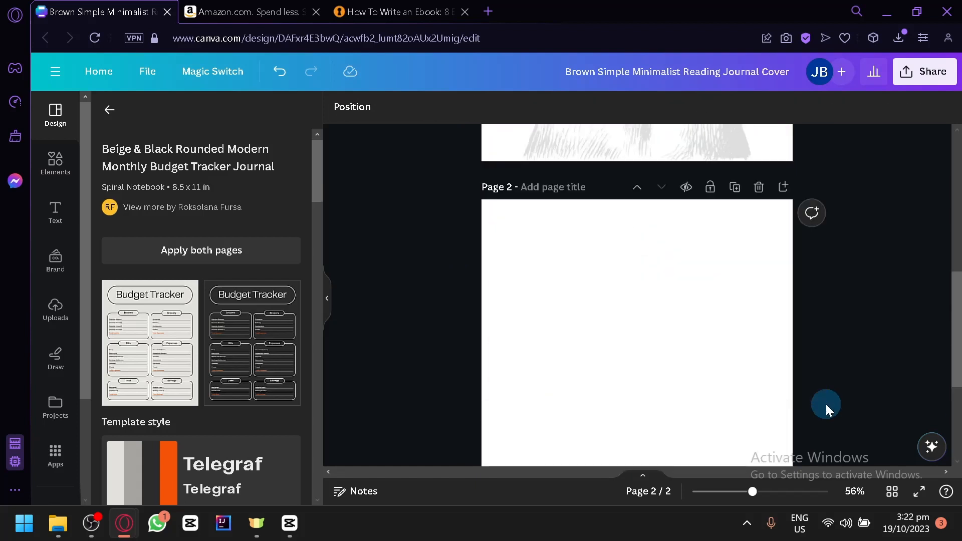
Recheck the ebook article in the browser and return to the Canva design
{"action": "left_click", "coordinate": [430, 11]}
{"action": "scroll", "coordinate": [263, 224], "scroll_direction": "up", "scroll_amount": 4}
{"action": "left_click", "coordinate": [89, 6]}
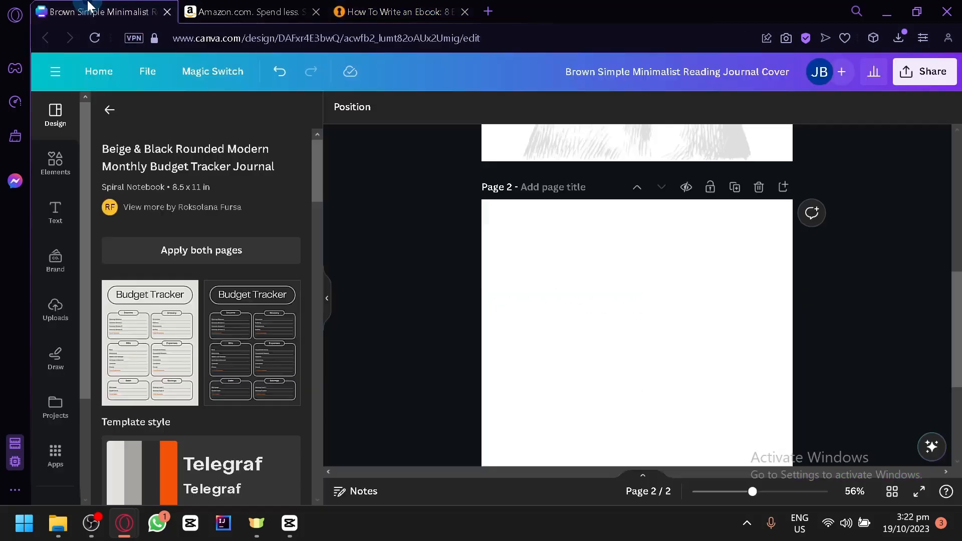
Add a body text box in the upper part of page 2 reading "Table of content"
{"action": "left_click", "coordinate": [52, 218]}
{"action": "left_click", "coordinate": [125, 261]}
{"action": "scroll", "coordinate": [163, 265], "scroll_direction": "up", "scroll_amount": 6}
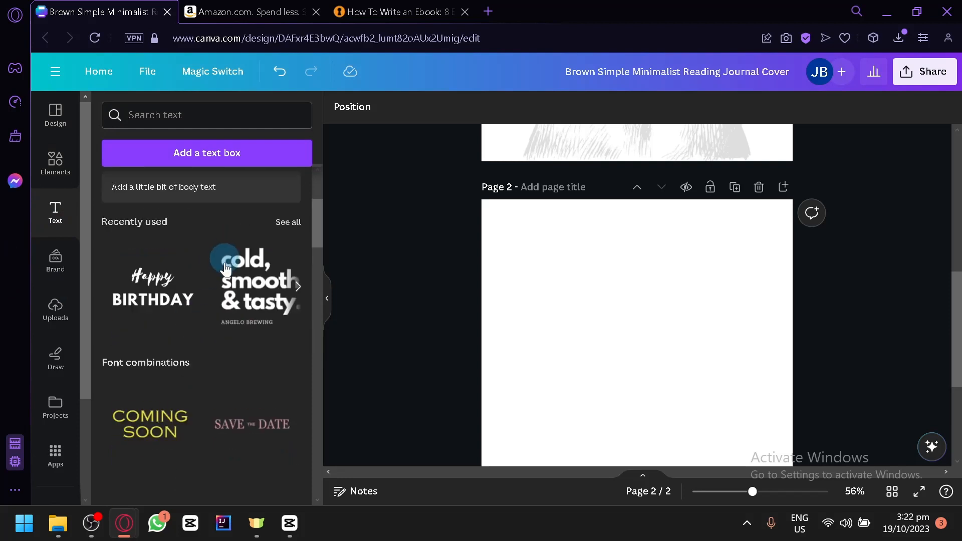
{"action": "left_click", "coordinate": [208, 353]}
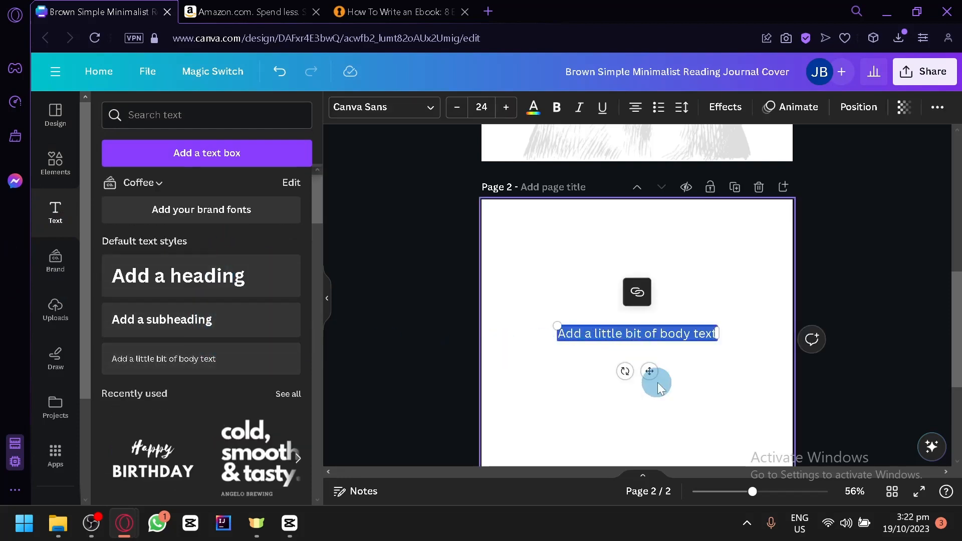
{"action": "left_click_drag", "start_coordinate": [649, 371], "coordinate": [609, 294]}
{"action": "left_click", "coordinate": [613, 321]}
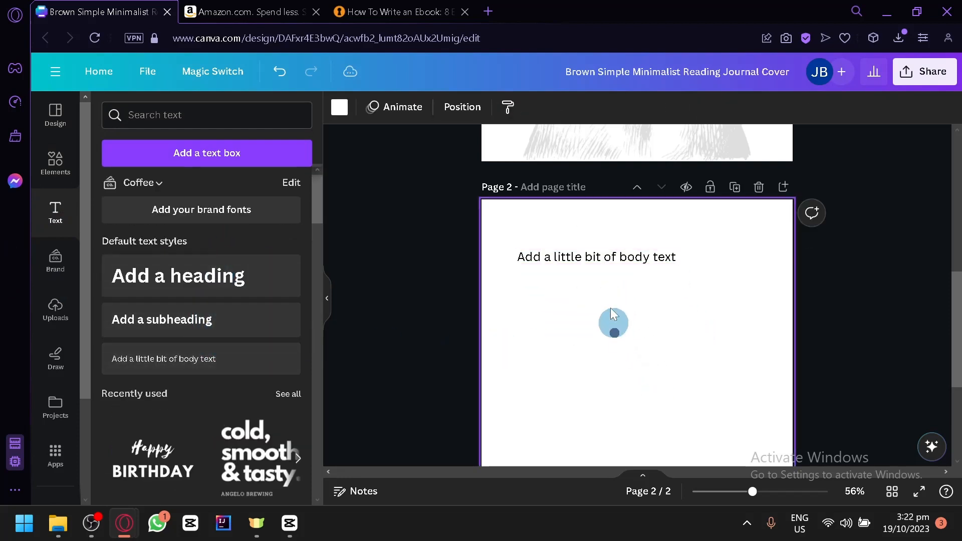
{"action": "double_click", "coordinate": [605, 255]}
{"action": "type", "text": "Table of content"}
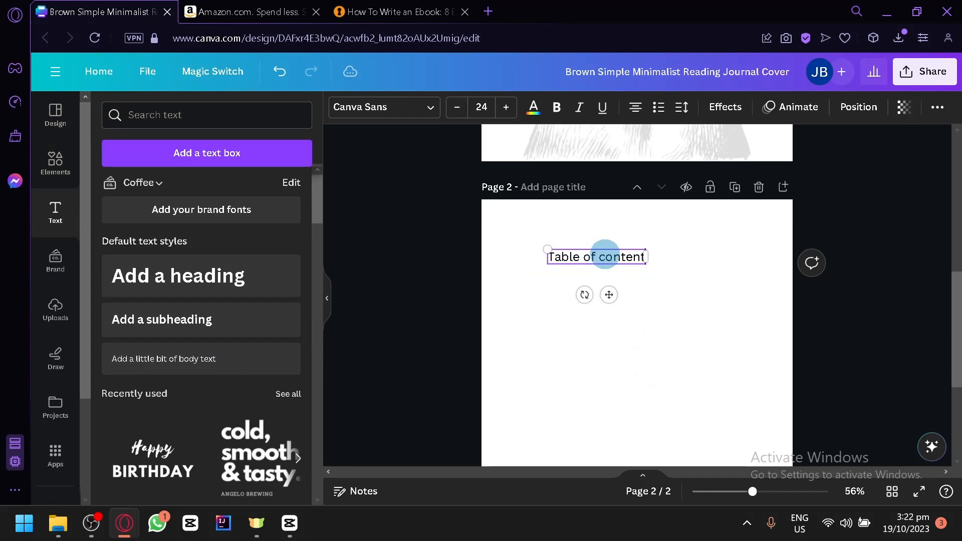
{"action": "left_click", "coordinate": [683, 359]}
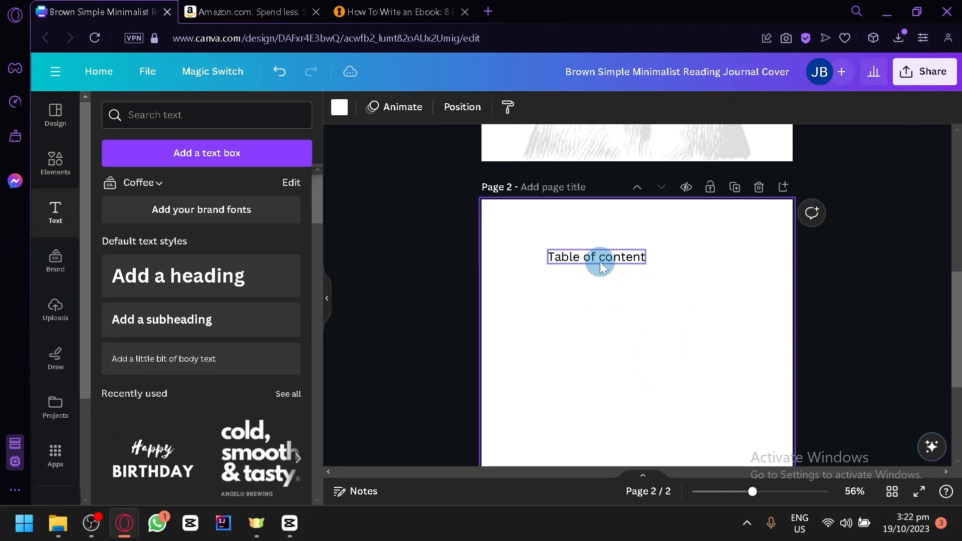
Move the "Table of content" text to the upper left of page 2 and place a duplicate directly below it
{"action": "left_click_drag", "start_coordinate": [602, 258], "coordinate": [560, 224]}
{"action": "key", "text": "ctrl+d"}
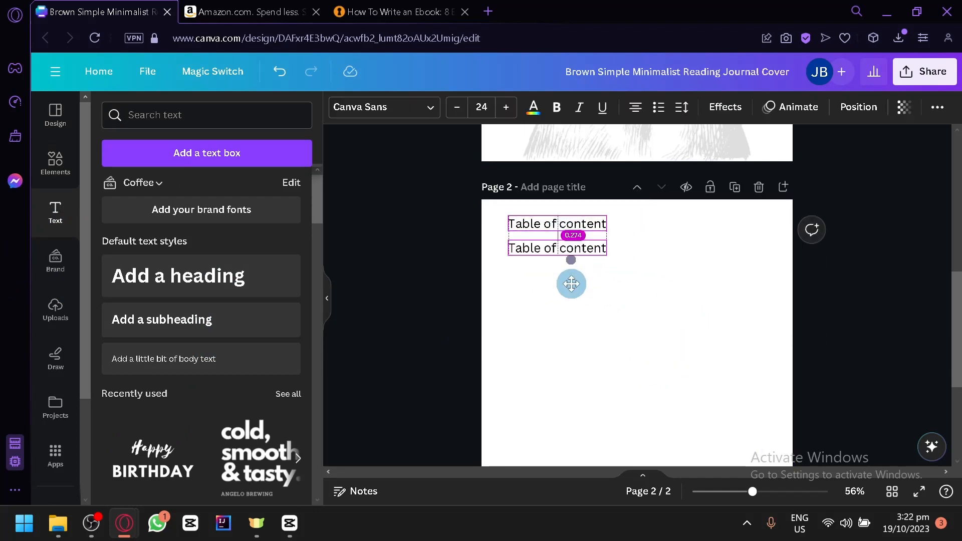
{"action": "left_click", "coordinate": [623, 255]}
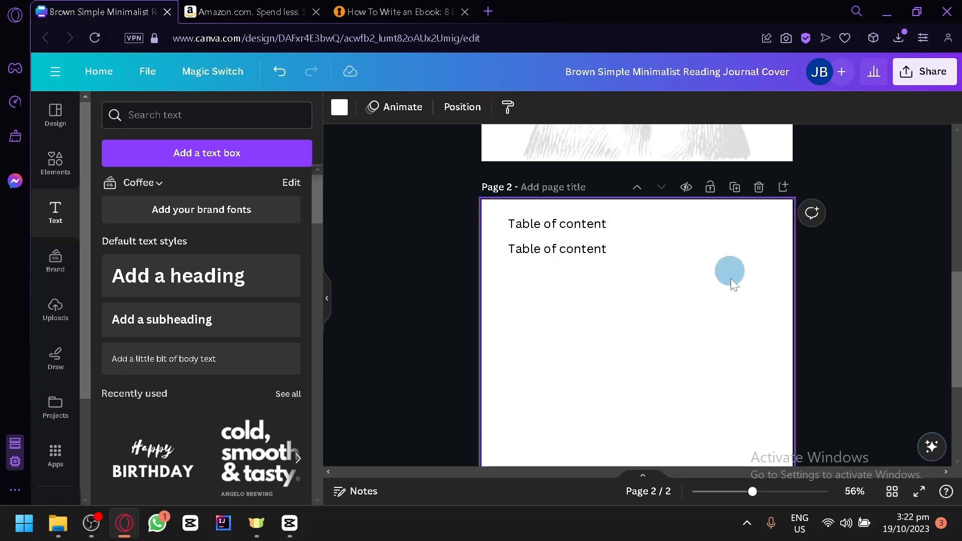
Search the graphics for "rose" and place the single long-stemmed sketched rose at the right edge of page 2
{"action": "left_click", "coordinate": [57, 169]}
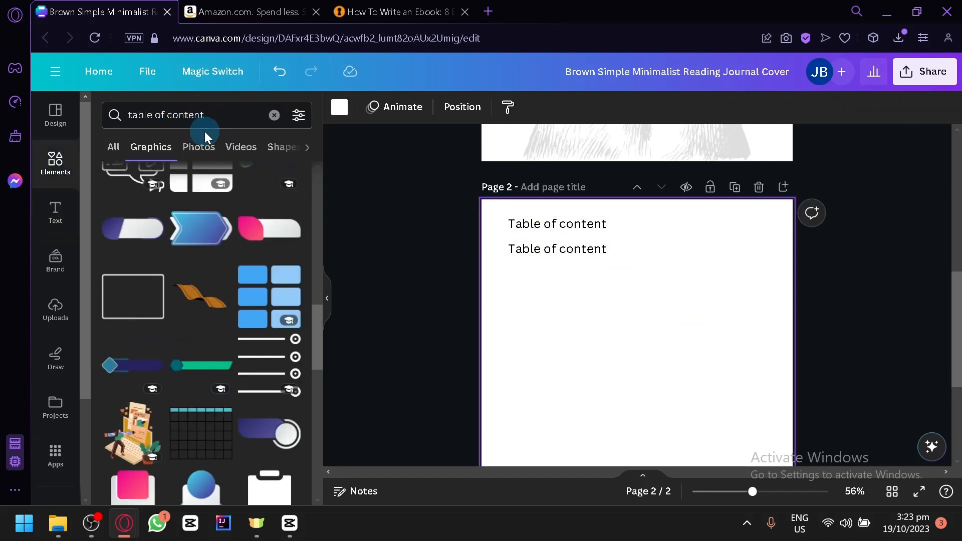
{"action": "left_click", "coordinate": [103, 114]}
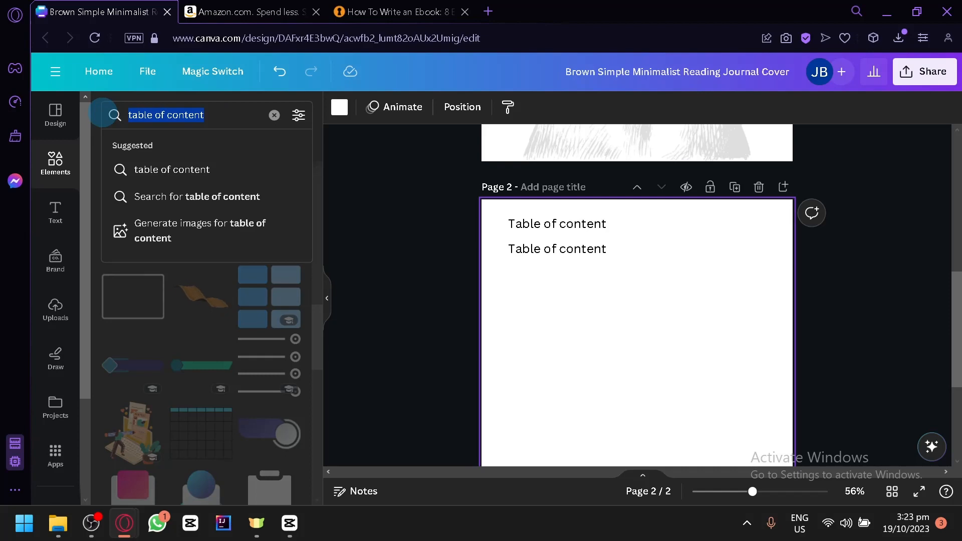
{"action": "type", "text": "d"}
{"action": "key", "text": "BackSpace"}
{"action": "type", "text": "rose"}
{"action": "key", "text": "Return"}
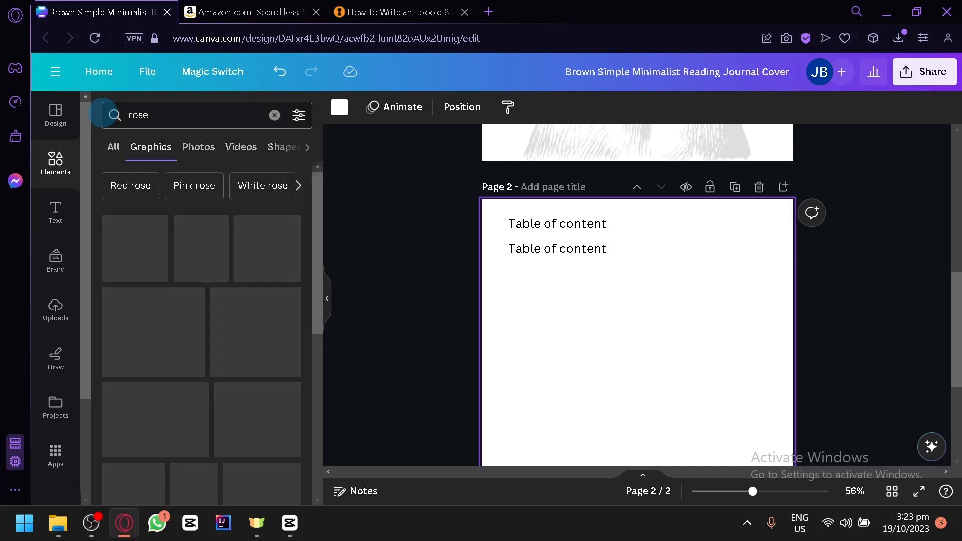
{"action": "scroll", "coordinate": [224, 281], "scroll_direction": "down", "scroll_amount": 3}
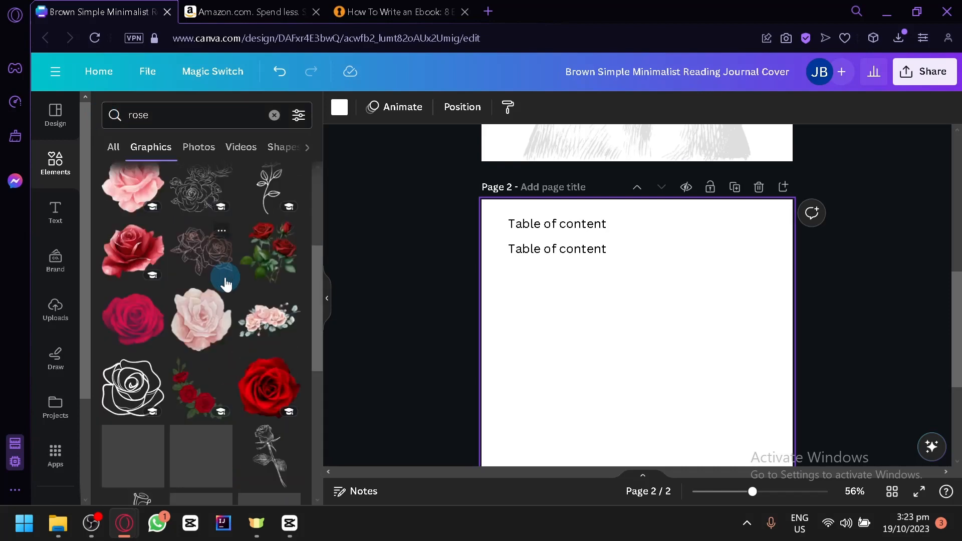
{"action": "scroll", "coordinate": [249, 335], "scroll_direction": "down", "scroll_amount": 2}
{"action": "mouse_move", "coordinate": [251, 338]}
{"action": "left_mouse_down"}
{"action": "mouse_move", "coordinate": [491, 333]}
{"action": "mouse_move", "coordinate": [766, 273]}
{"action": "left_mouse_up"}
{"action": "scroll", "coordinate": [692, 340], "scroll_direction": "down", "scroll_amount": 4}
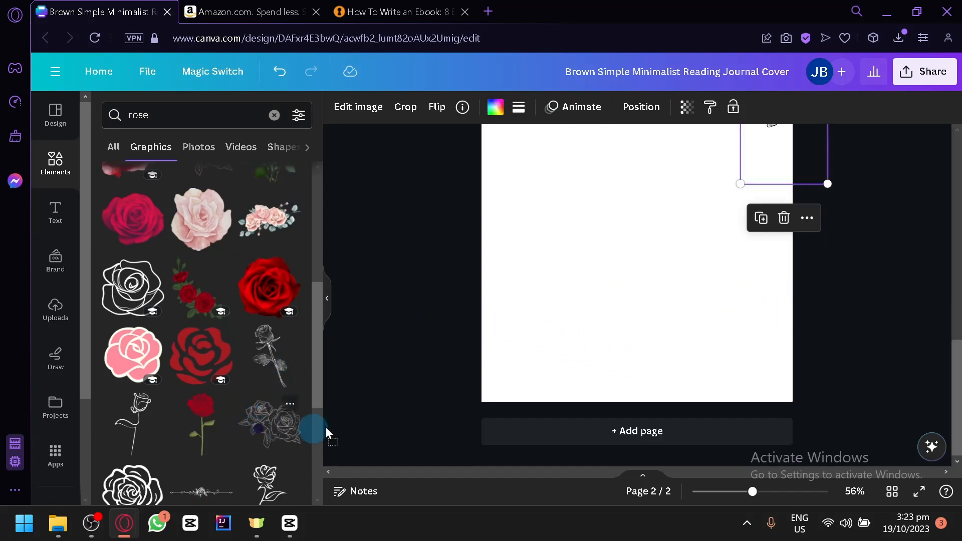
{"action": "left_click_drag", "start_coordinate": [325, 426], "coordinate": [511, 384]}
{"action": "left_click_drag", "start_coordinate": [539, 324], "coordinate": [565, 454]}
{"action": "key", "text": "ctrl+z"}
{"action": "key", "text": "ctrl+z"}
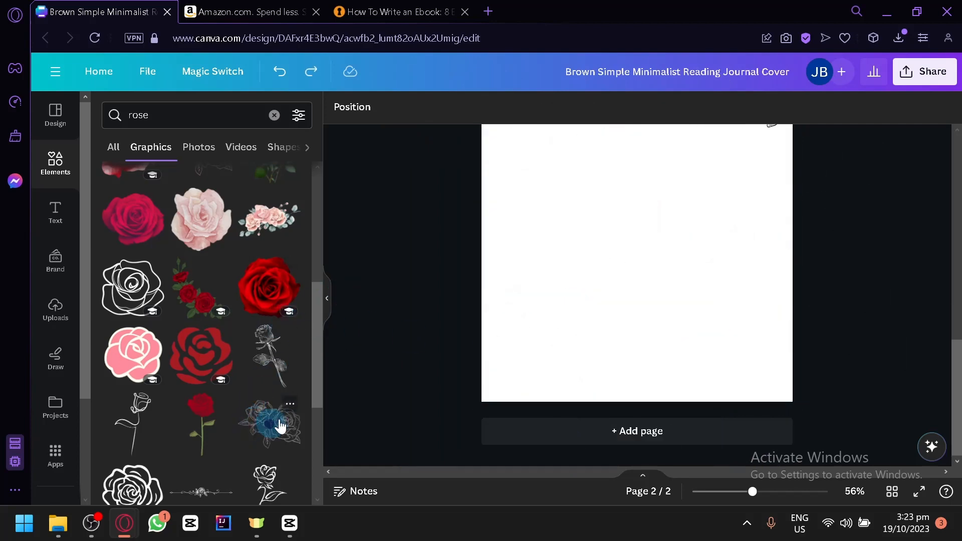
Add the outlined double rose graphic and position it over the bottom left corner of page 2
{"action": "left_click", "coordinate": [279, 421]}
{"action": "left_click_drag", "start_coordinate": [619, 236], "coordinate": [512, 466]}
{"action": "left_click", "coordinate": [717, 308]}
{"action": "scroll", "coordinate": [723, 306], "scroll_direction": "up", "scroll_amount": 4}
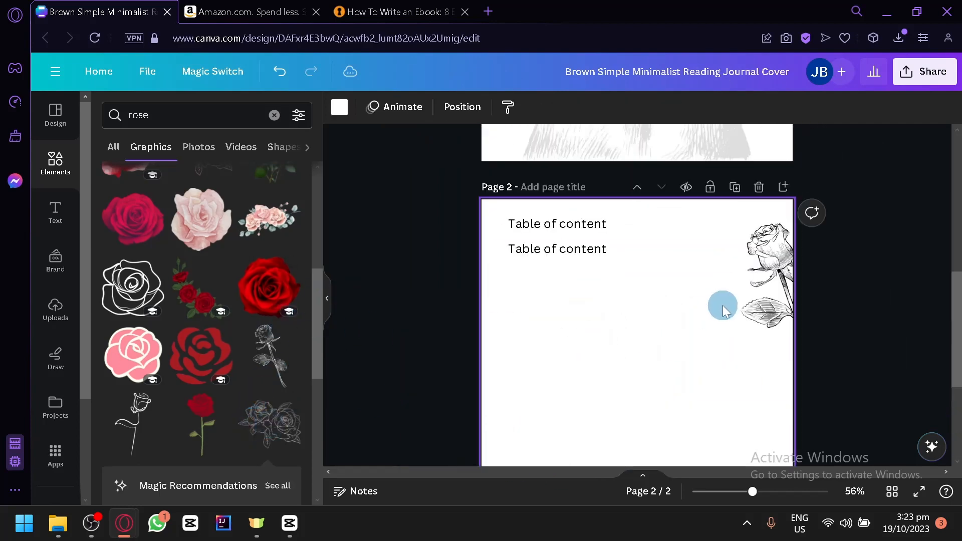
Review the cover and the table of contents page with its rose graphics
{"action": "left_click", "coordinate": [571, 250]}
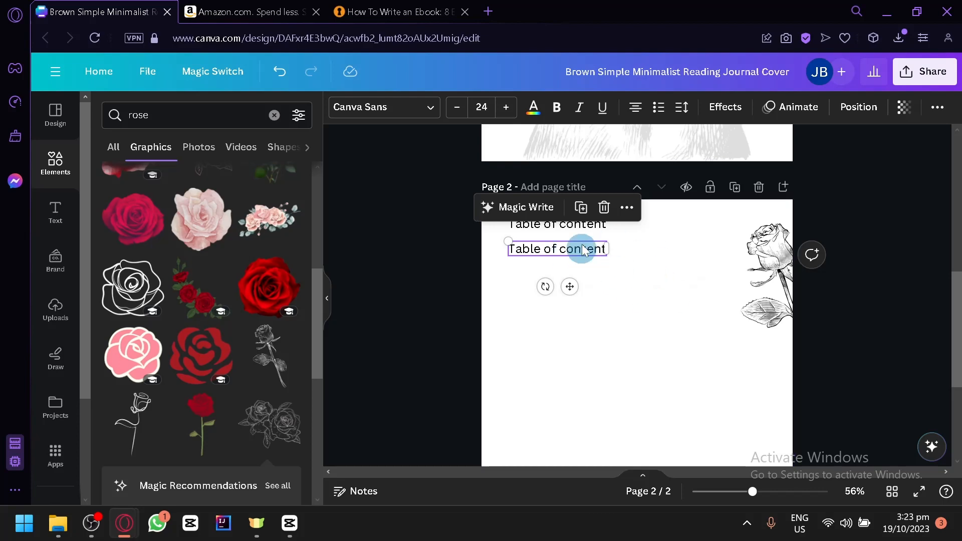
{"action": "left_click", "coordinate": [662, 262]}
{"action": "scroll", "coordinate": [496, 269], "scroll_direction": "up", "scroll_amount": 6}
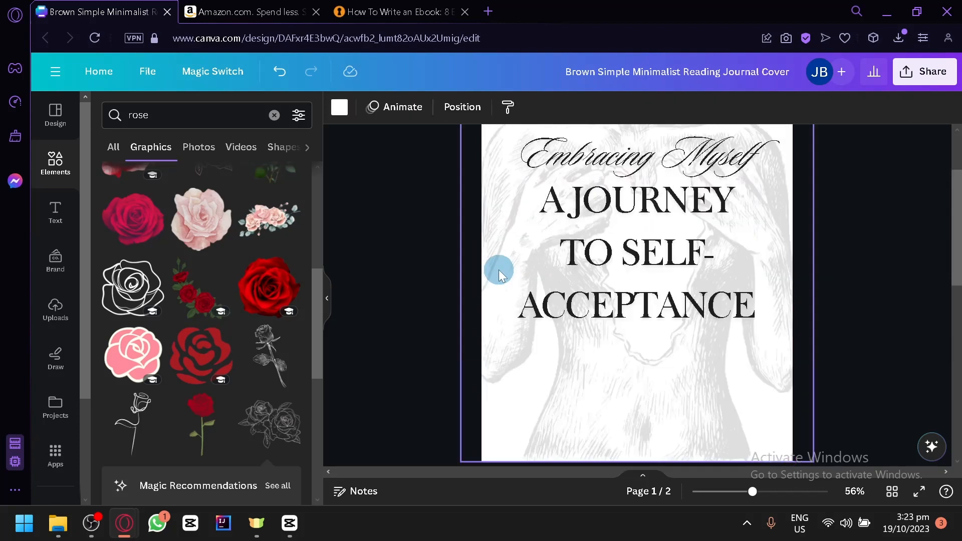
{"action": "scroll", "coordinate": [496, 270], "scroll_direction": "down", "scroll_amount": 8}
{"action": "scroll", "coordinate": [496, 269], "scroll_direction": "up", "scroll_amount": 2}
{"action": "scroll", "coordinate": [496, 269], "scroll_direction": "down", "scroll_amount": 3}
{"action": "scroll", "coordinate": [516, 218], "scroll_direction": "up", "scroll_amount": 5}
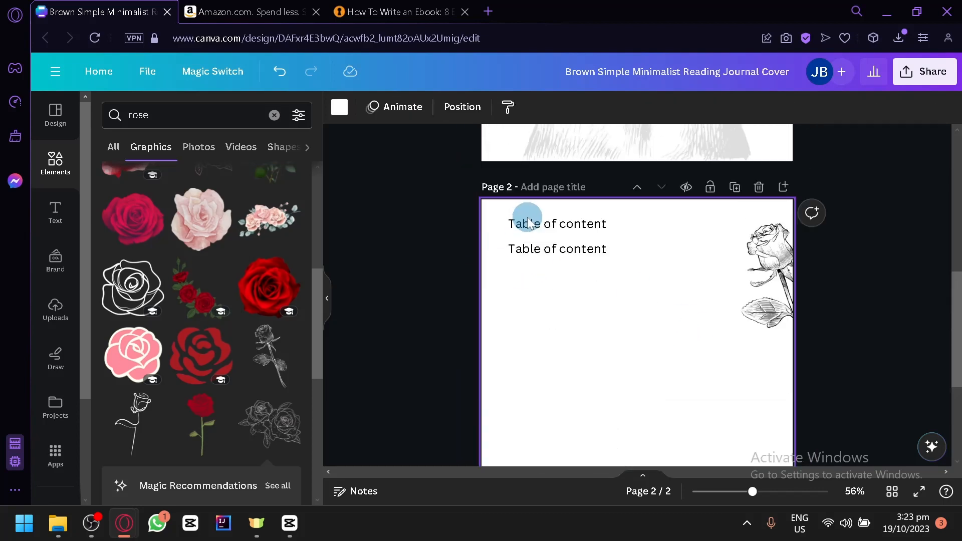
{"action": "scroll", "coordinate": [557, 255], "scroll_direction": "down", "scroll_amount": 5}
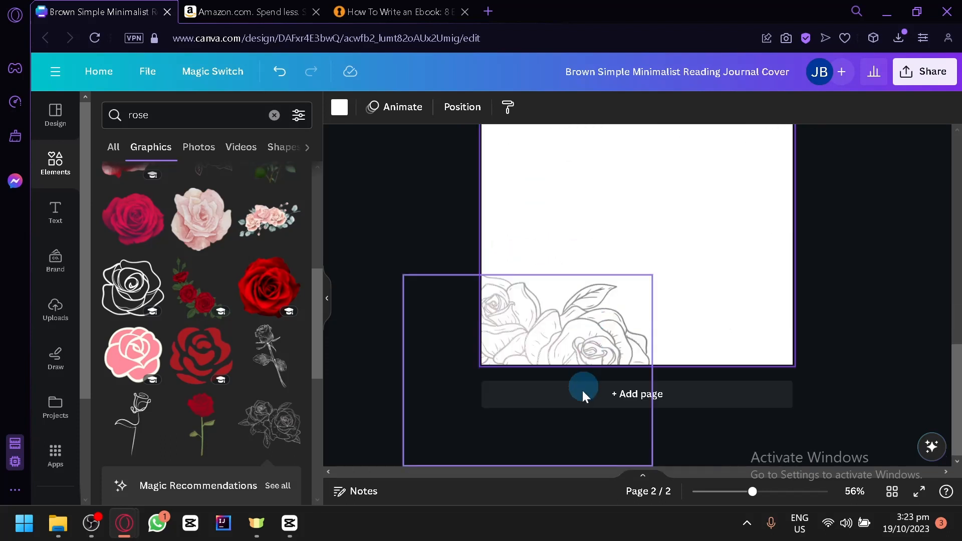
Add a blank page after the table of contents page
{"action": "left_click", "coordinate": [661, 431]}
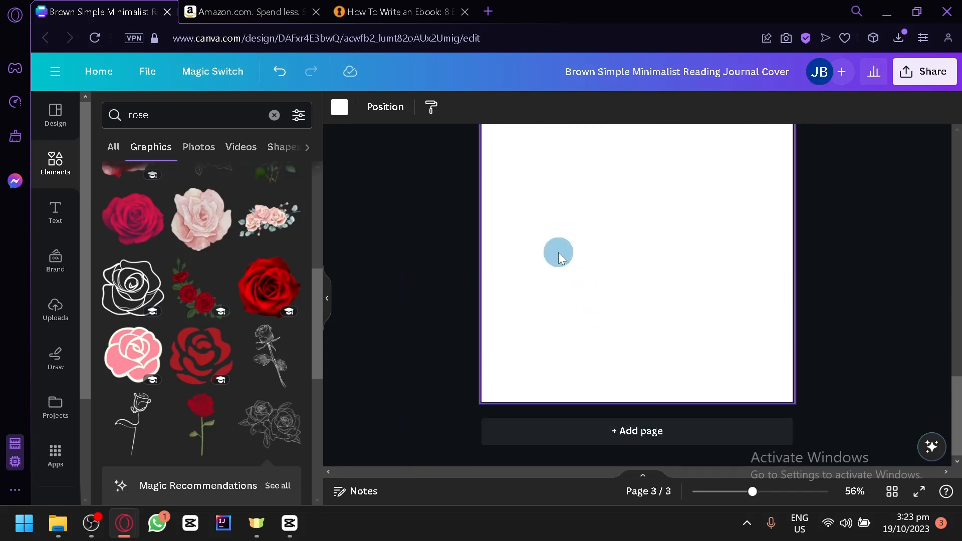
{"action": "scroll", "coordinate": [662, 293], "scroll_direction": "up", "scroll_amount": 4}
{"action": "scroll", "coordinate": [570, 318], "scroll_direction": "down", "scroll_amount": 3}
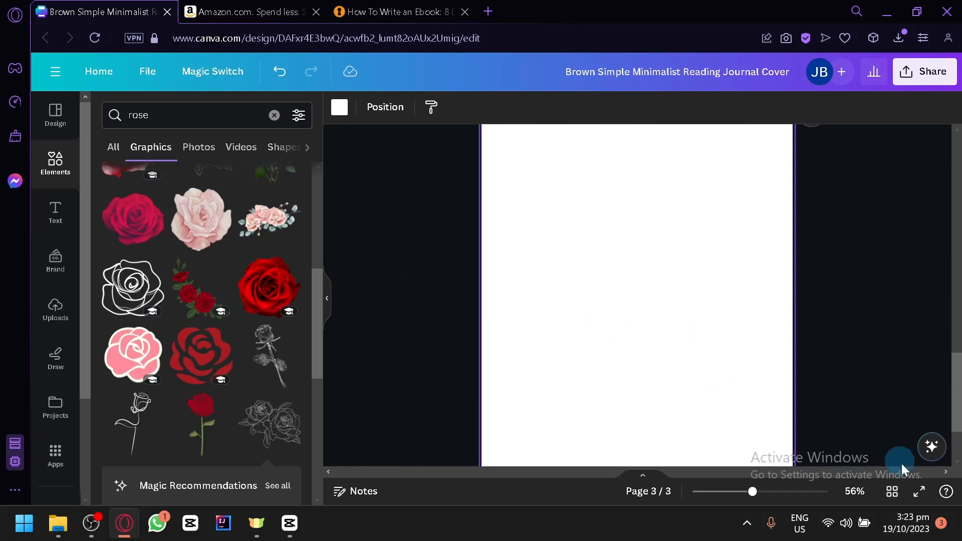
Generate page 3 text with Magic Write using the prompt "Create a 1 page content of a book talking about self acceptance"
{"action": "left_click", "coordinate": [933, 448]}
{"action": "left_click", "coordinate": [831, 235]}
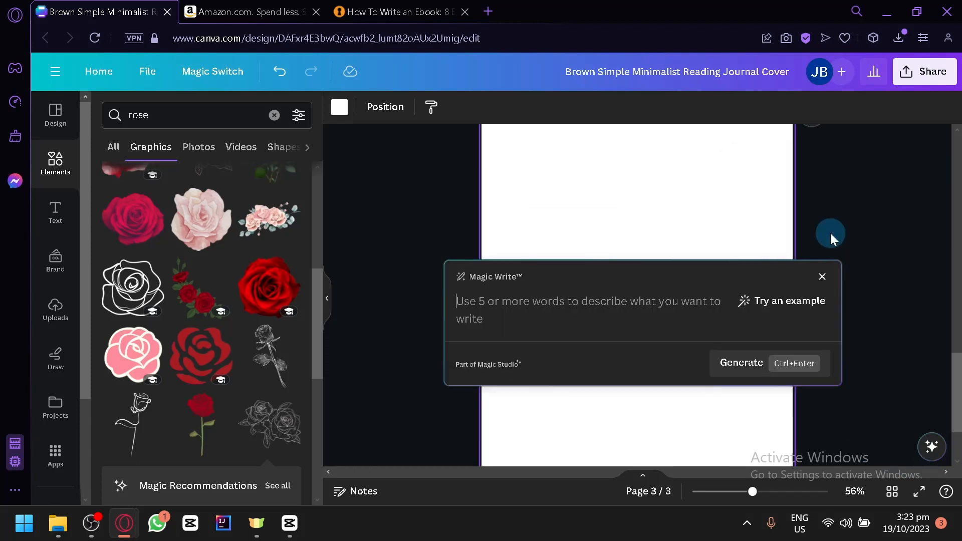
{"action": "type", "text": "C"}
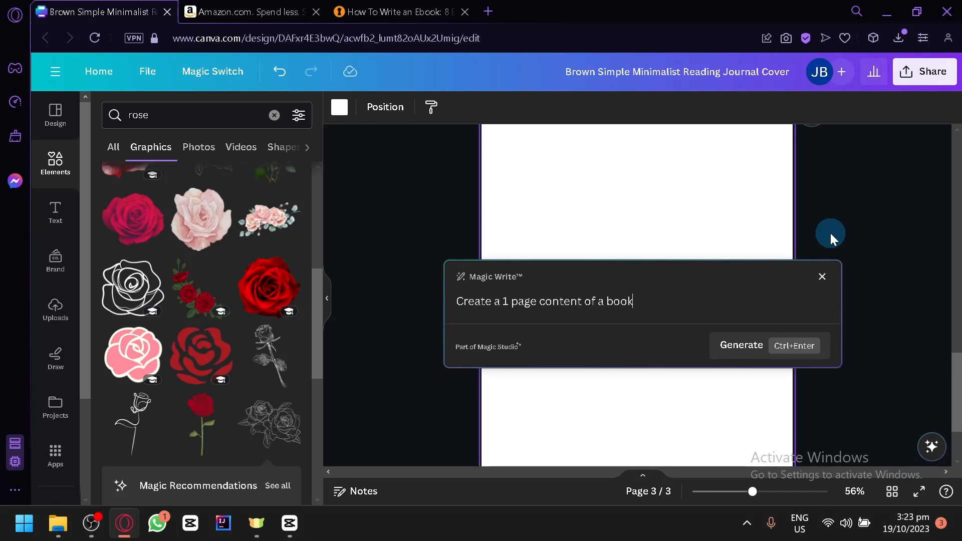
{"action": "type", "text": "ing about self acceptance"}
{"action": "key", "text": "Return"}
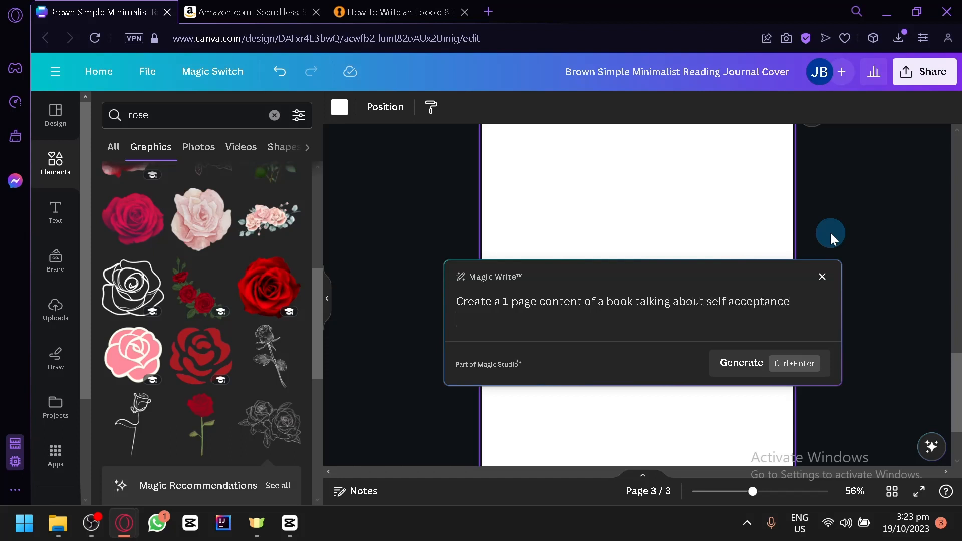
{"action": "key", "text": "ctrl+Return"}
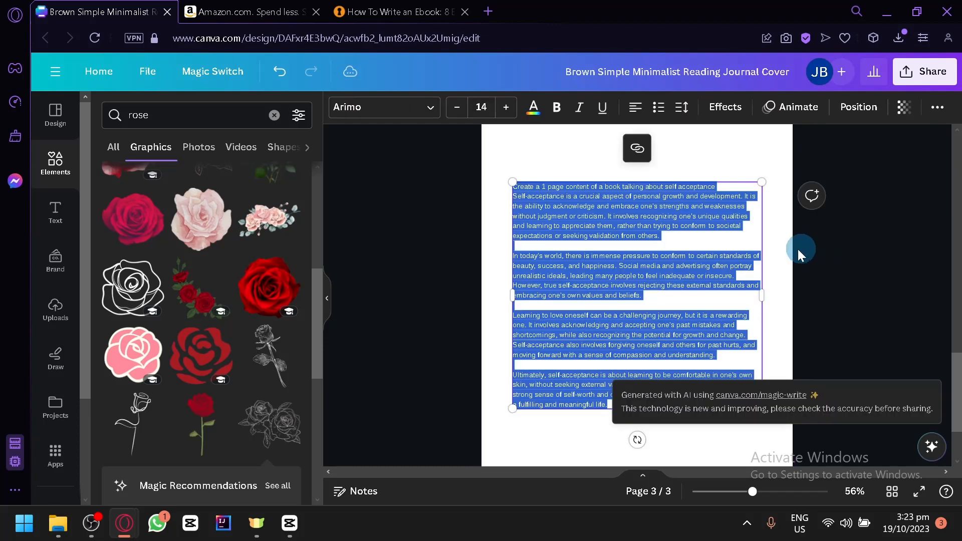
Widen the generated text box to the page's right edge and delete its first line containing the prompt sentence
{"action": "left_click_drag", "start_coordinate": [788, 281], "coordinate": [794, 283]}
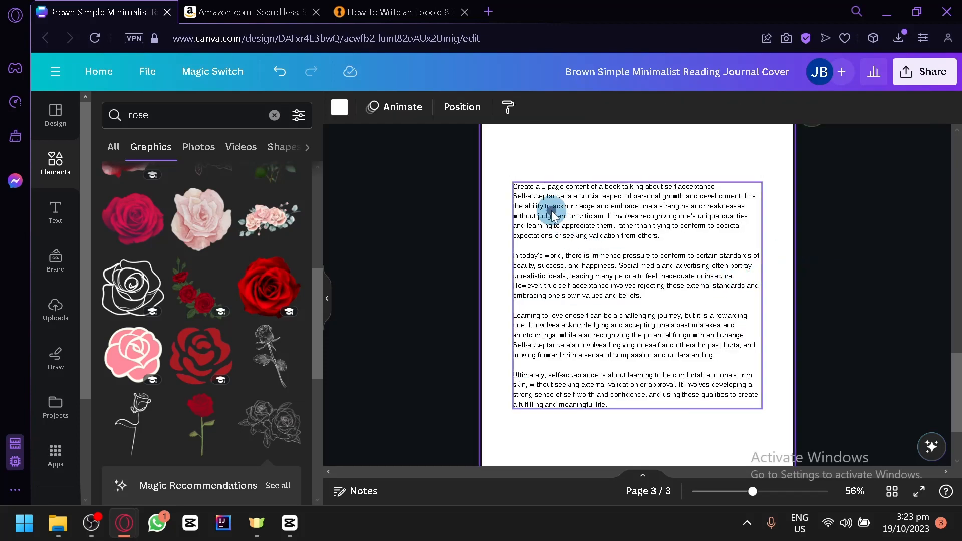
{"action": "double_click", "coordinate": [551, 195]}
{"action": "left_click", "coordinate": [546, 190]}
{"action": "left_click_drag", "start_coordinate": [547, 186], "coordinate": [515, 185]}
{"action": "left_click", "coordinate": [736, 182]}
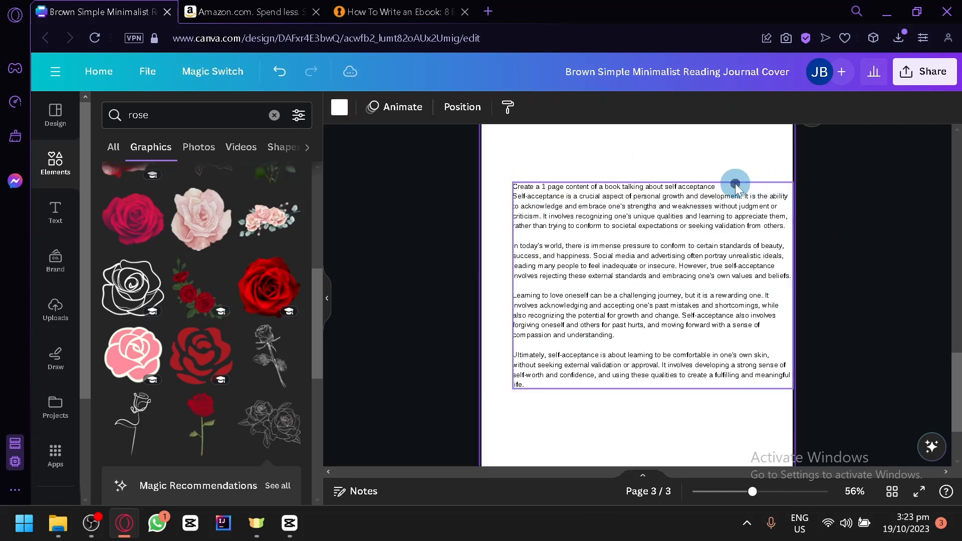
{"action": "left_click", "coordinate": [735, 183]}
{"action": "triple_click", "coordinate": [732, 186]}
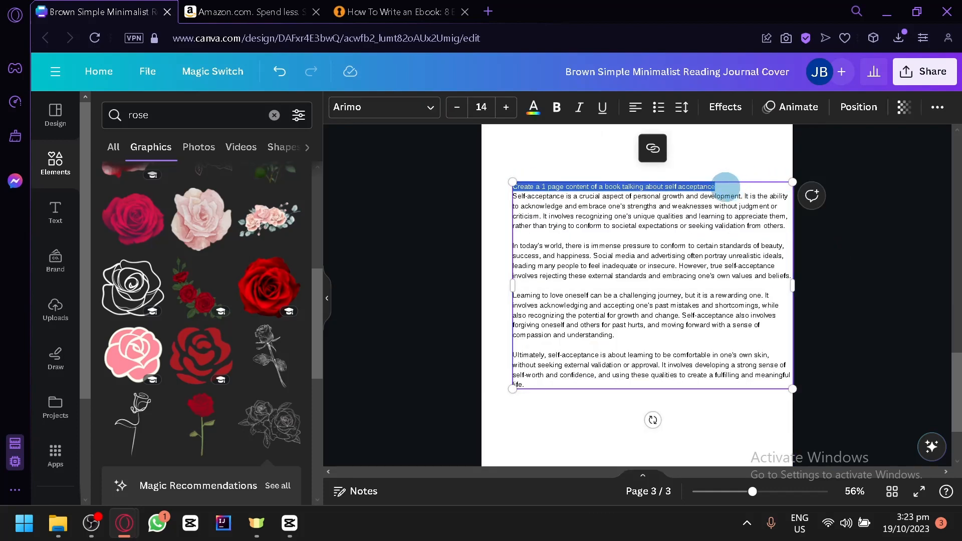
{"action": "key", "text": "BackSpace"}
{"action": "key", "text": "Escape"}
Move the body text box to the upper left of page 3 and widen it to the page's right edge
{"action": "left_click_drag", "start_coordinate": [739, 359], "coordinate": [716, 287]}
{"action": "scroll", "coordinate": [719, 296], "scroll_direction": "up", "scroll_amount": 2}
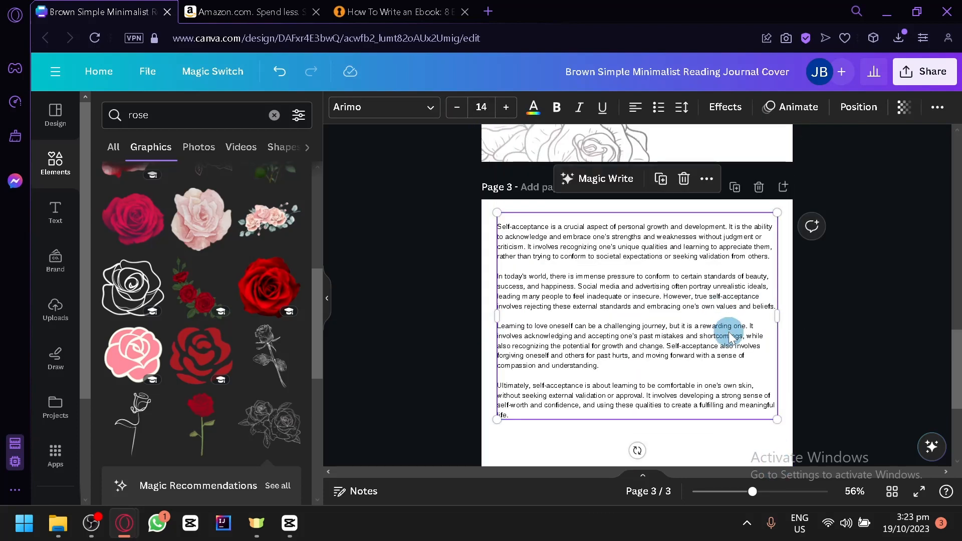
{"action": "left_click", "coordinate": [738, 388]}
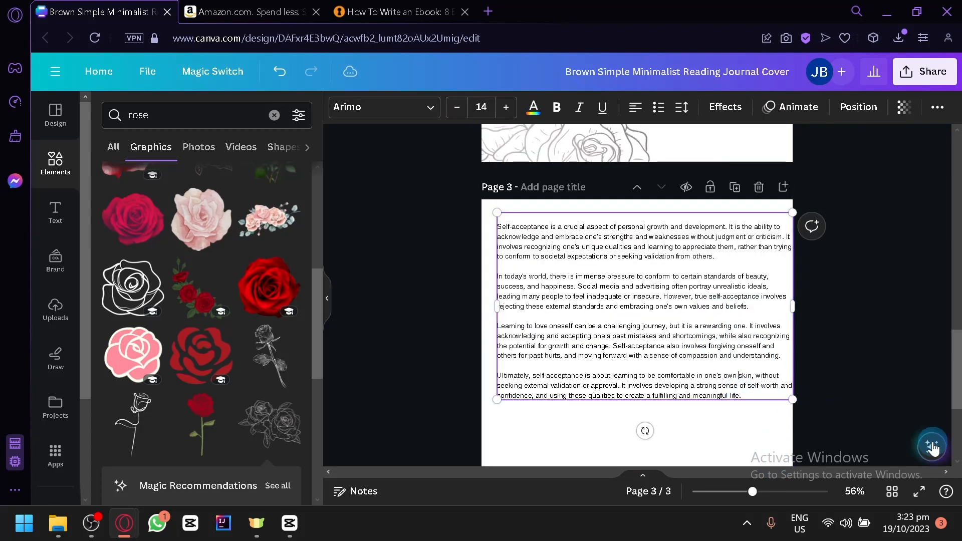
{"action": "left_click", "coordinate": [726, 432]}
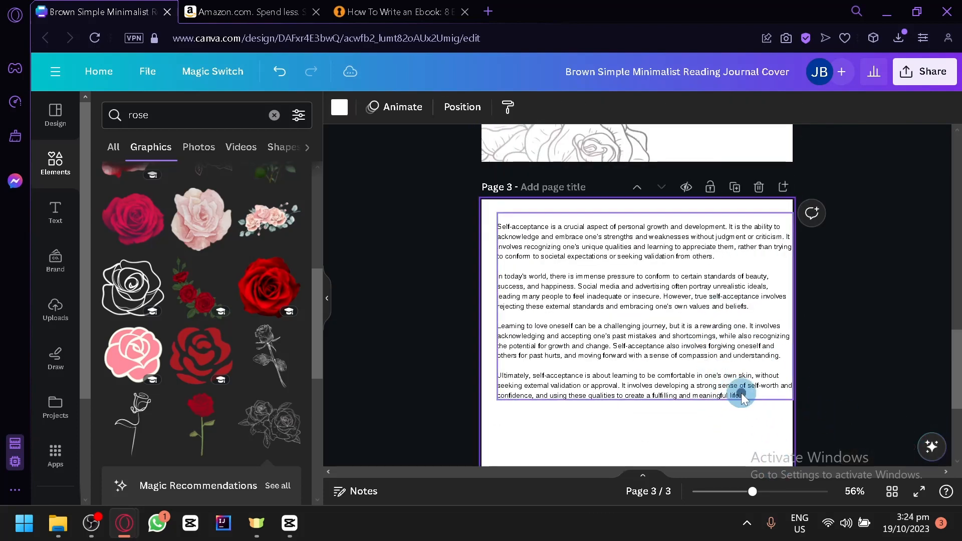
Lengthen the page 3 body text with Magic Write's Expand text and centre the text box horizontally on the page
{"action": "left_click", "coordinate": [742, 393]}
{"action": "scroll", "coordinate": [943, 449], "scroll_direction": "down", "scroll_amount": 4}
{"action": "left_click", "coordinate": [708, 194]}
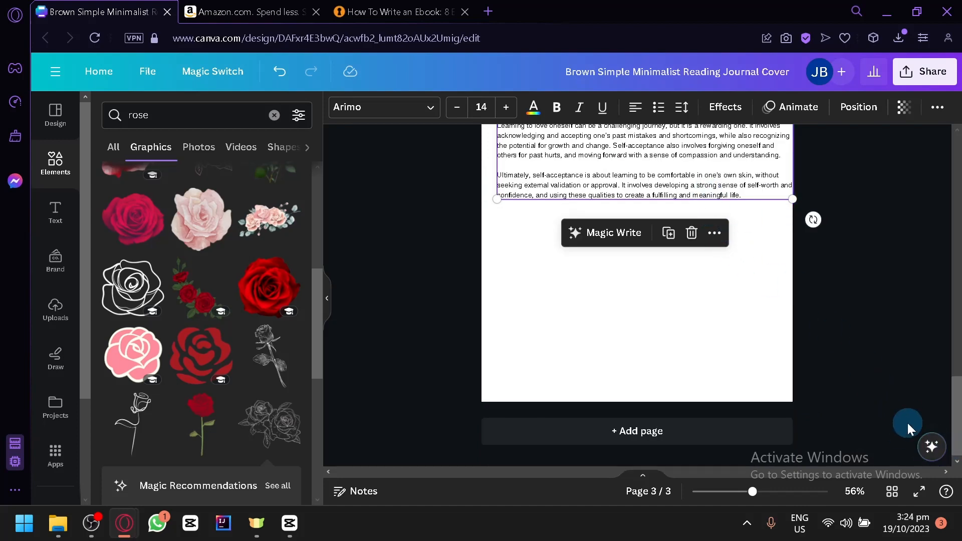
{"action": "left_click", "coordinate": [929, 445]}
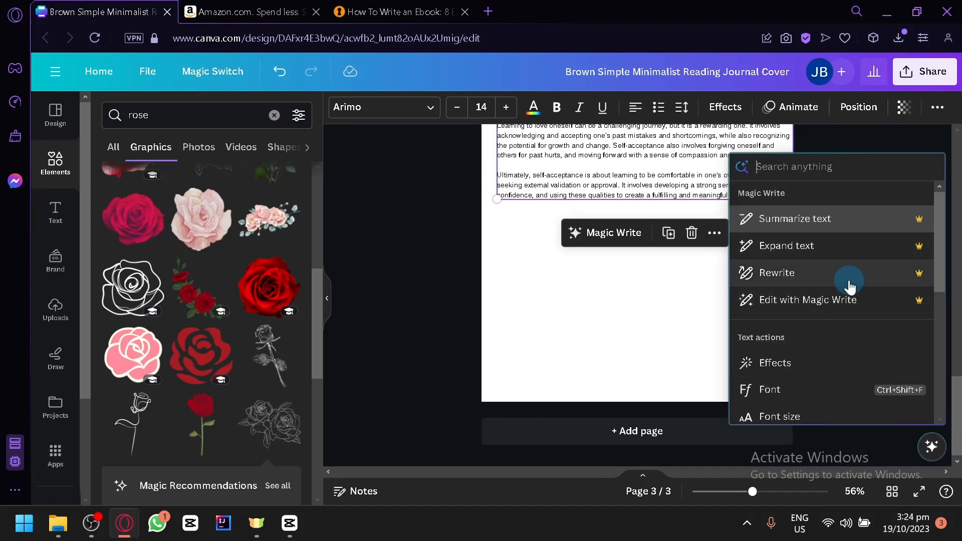
{"action": "scroll", "coordinate": [852, 337], "scroll_direction": "down", "scroll_amount": 4}
{"action": "scroll", "coordinate": [849, 355], "scroll_direction": "up", "scroll_amount": 4}
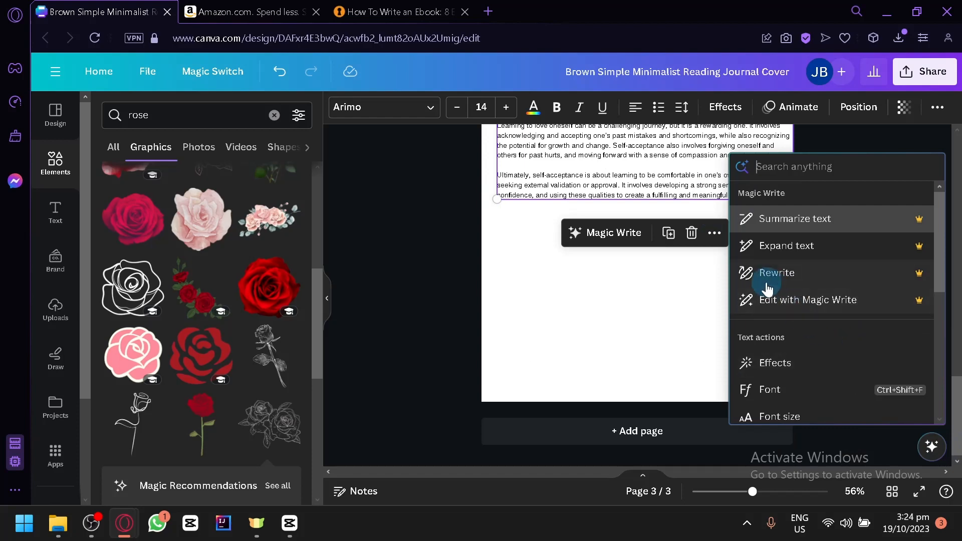
{"action": "left_click", "coordinate": [782, 245]}
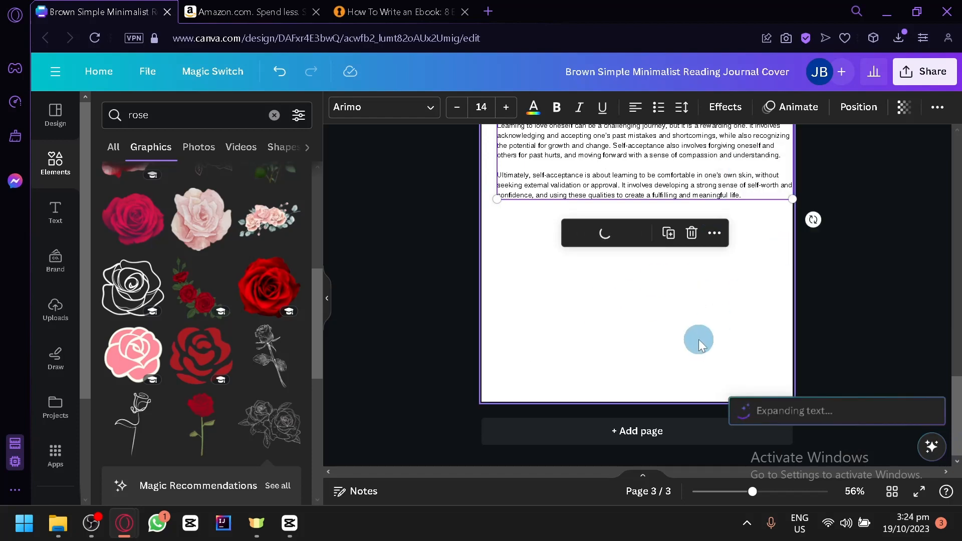
{"action": "scroll", "coordinate": [698, 345], "scroll_direction": "up", "scroll_amount": 4}
{"action": "scroll", "coordinate": [696, 342], "scroll_direction": "down", "scroll_amount": 2}
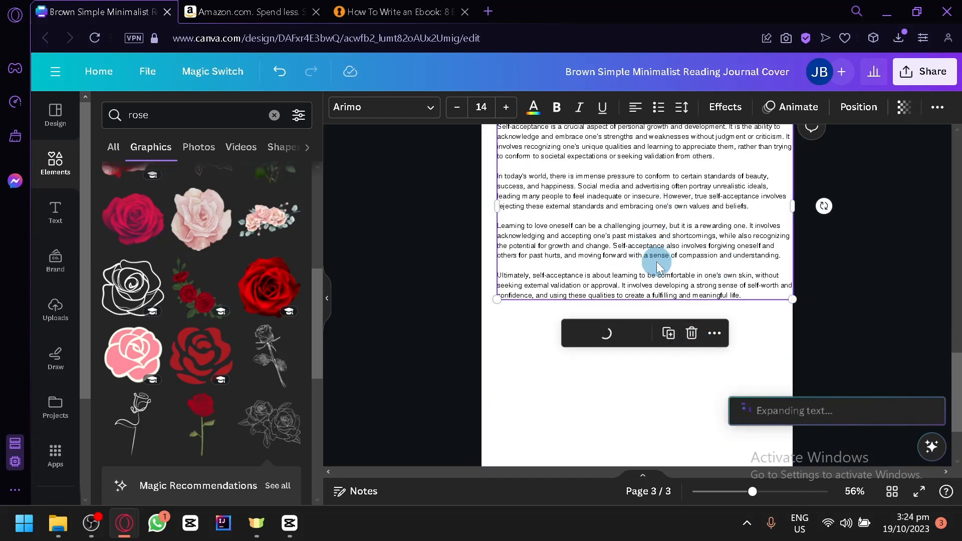
{"action": "scroll", "coordinate": [641, 299], "scroll_direction": "down", "scroll_amount": 2}
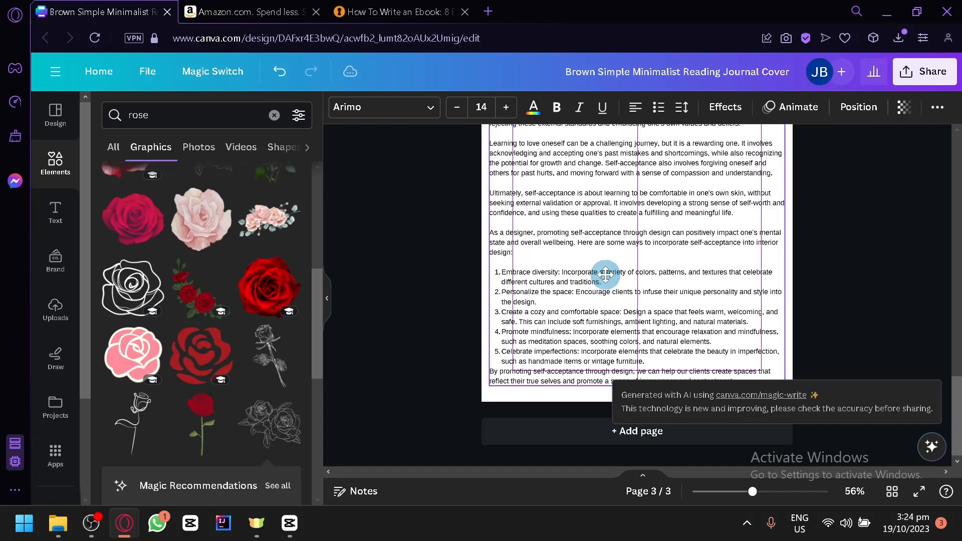
{"action": "left_click", "coordinate": [866, 278]}
Check the article on writing an ebook in the browser and return to the cover page in Canva
{"action": "scroll", "coordinate": [637, 310], "scroll_direction": "up", "scroll_amount": 10}
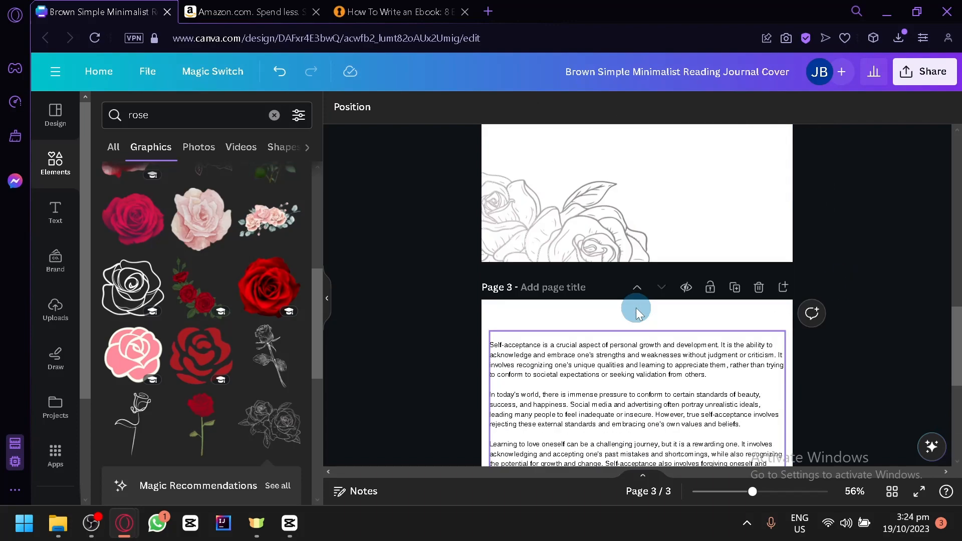
{"action": "key", "text": "ctrl+Tab"}
{"action": "scroll", "coordinate": [483, 345], "scroll_direction": "down", "scroll_amount": 10}
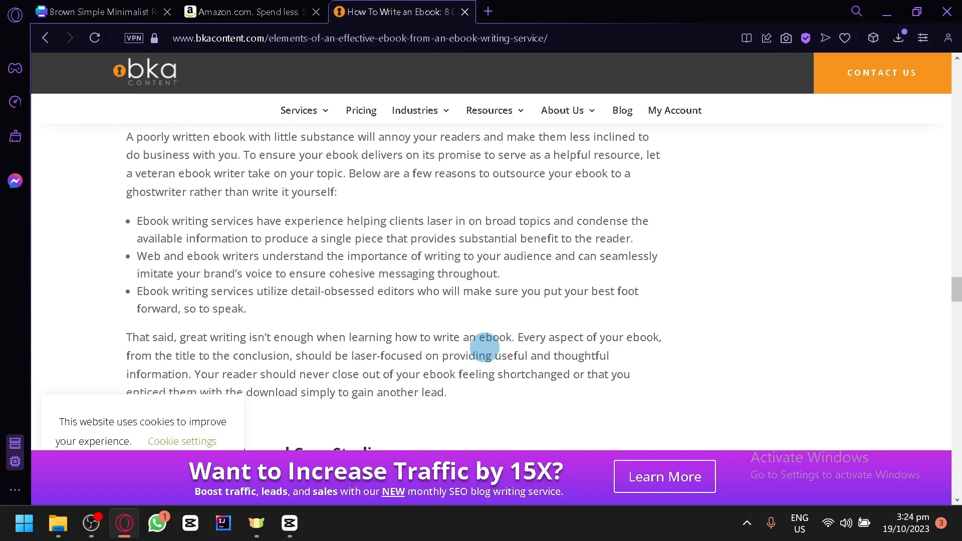
{"action": "scroll", "coordinate": [478, 342], "scroll_direction": "down", "scroll_amount": 10}
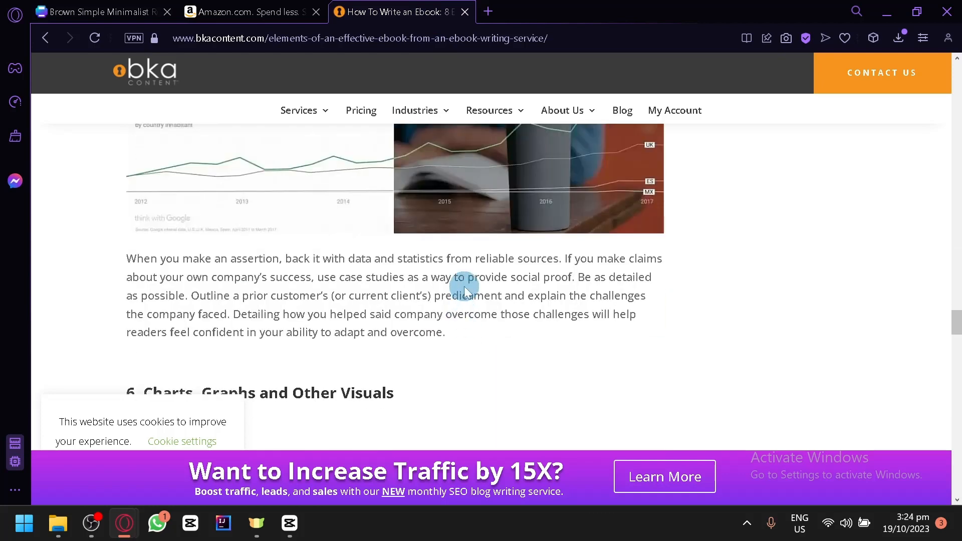
{"action": "left_click", "coordinate": [78, 7]}
{"action": "scroll", "coordinate": [449, 224], "scroll_direction": "up", "scroll_amount": 5}
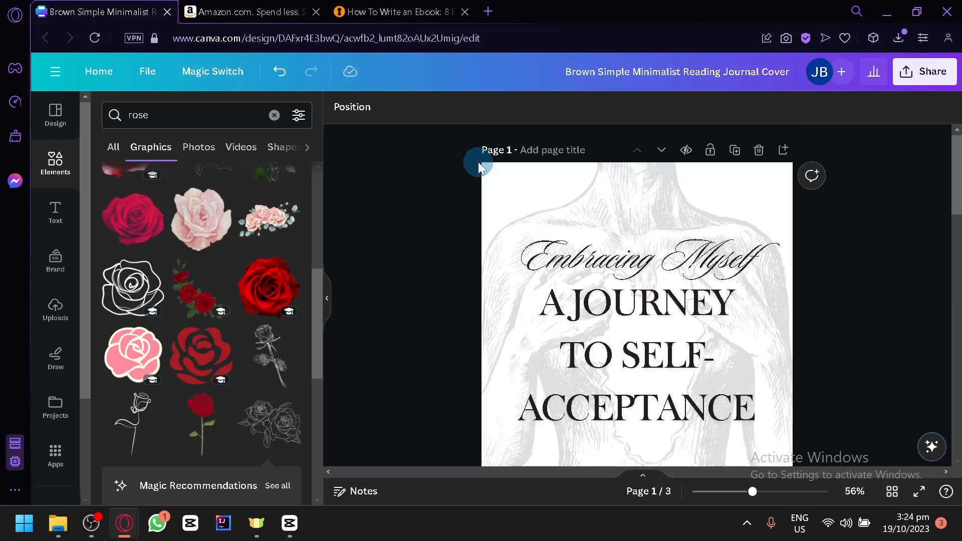
Open the download settings for the ebook design and set the file type to PDF Standard with all pages included
{"action": "scroll", "coordinate": [471, 321], "scroll_direction": "down", "scroll_amount": 5}
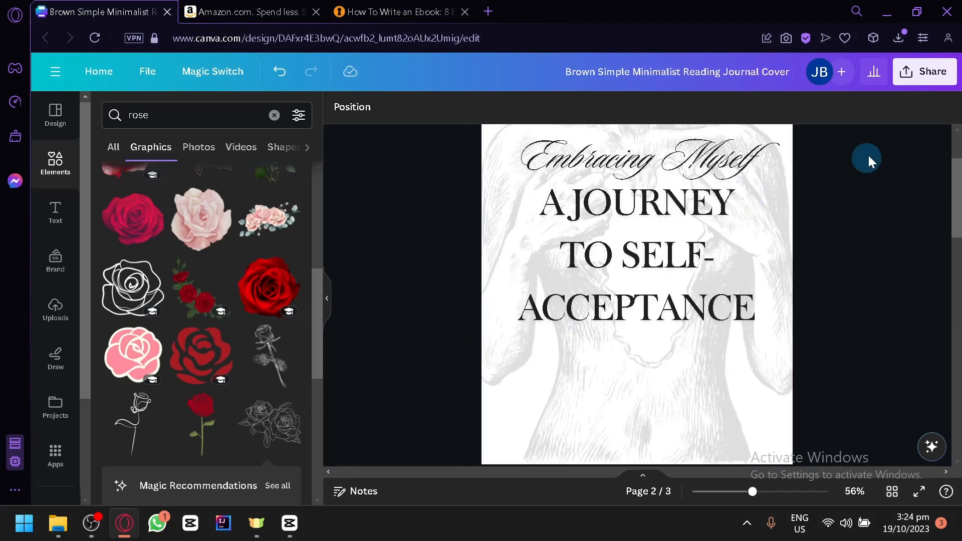
{"action": "left_click", "coordinate": [904, 71]}
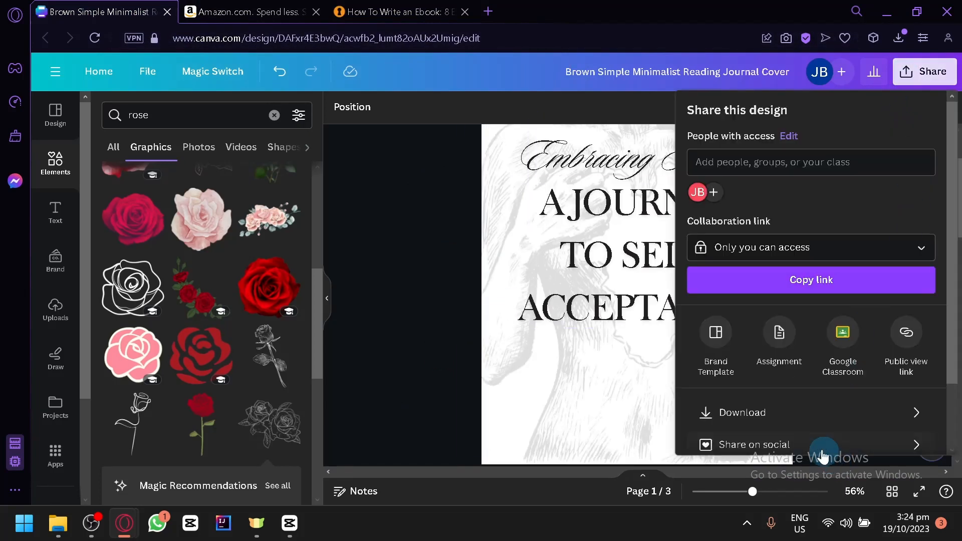
{"action": "left_click", "coordinate": [804, 414]}
{"action": "left_click", "coordinate": [814, 166]}
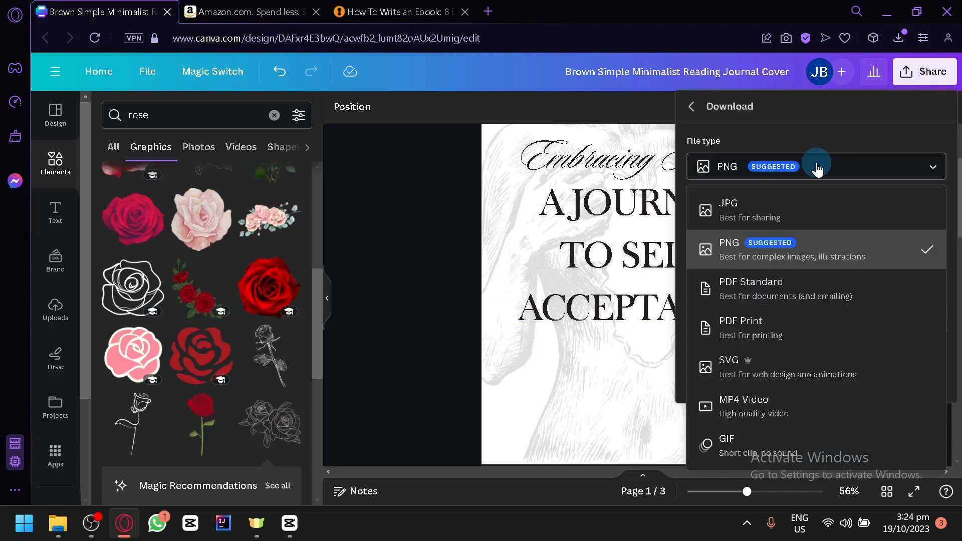
{"action": "left_click", "coordinate": [804, 304]}
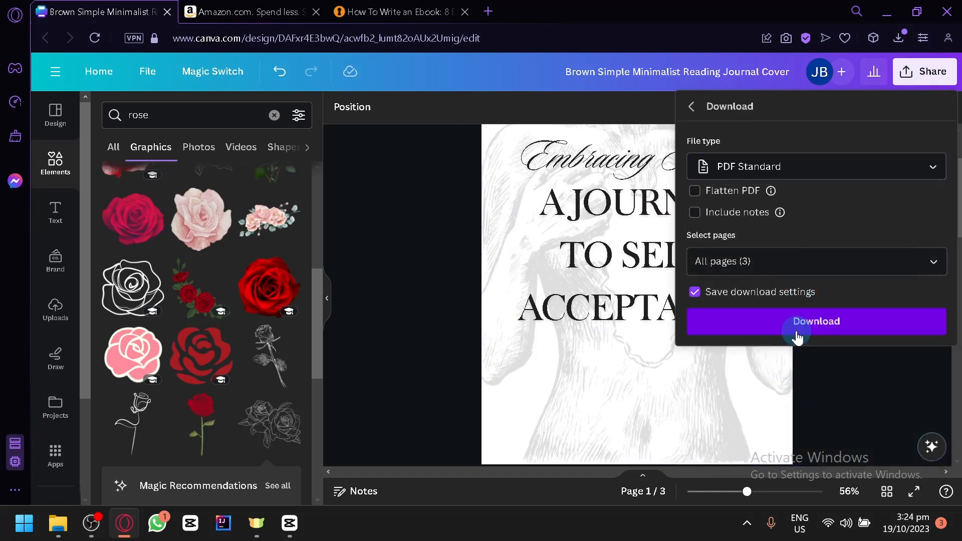
View the Amazon home page, return to the Canva design and leave the editor for the Canva home page
{"action": "left_click", "coordinate": [224, 9]}
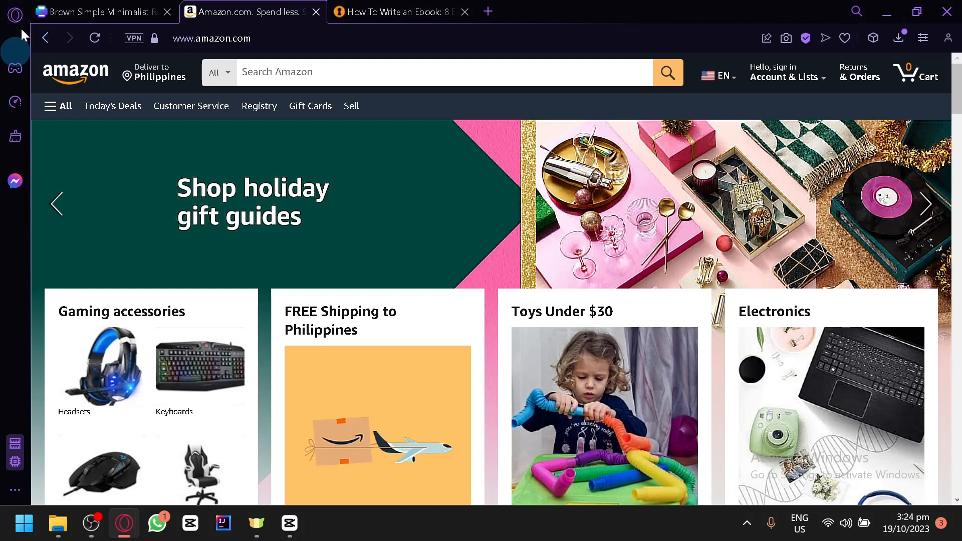
{"action": "left_click", "coordinate": [73, 9]}
{"action": "left_click", "coordinate": [436, 213]}
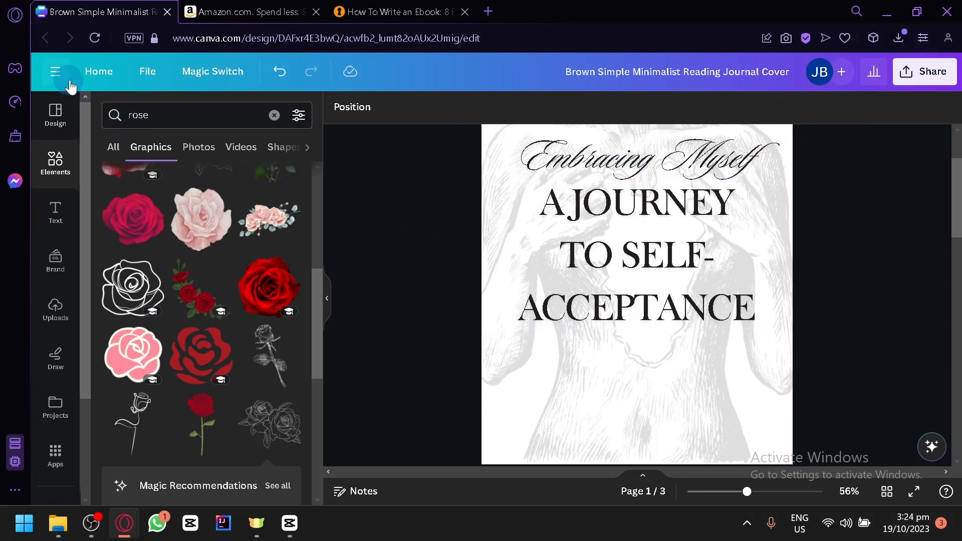
{"action": "left_click", "coordinate": [99, 71]}
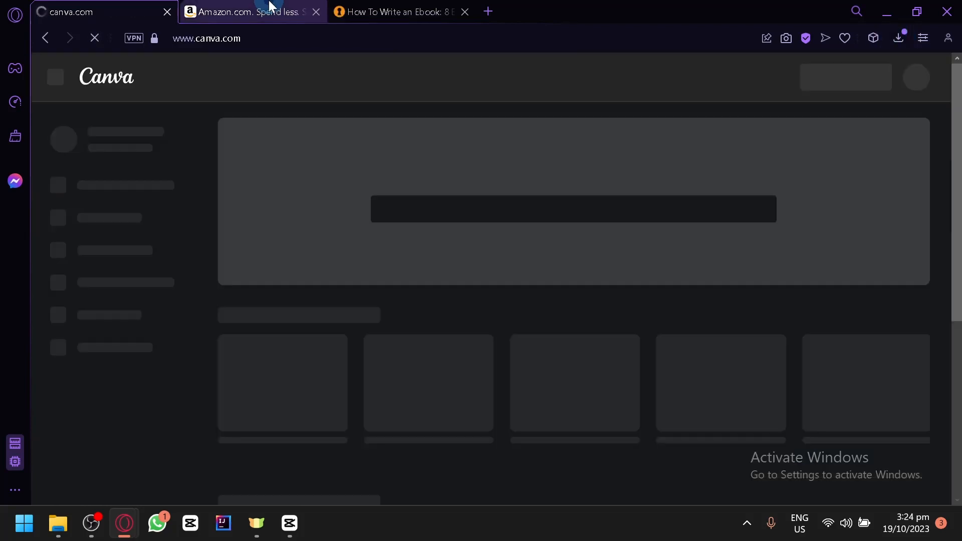
Browse the sections of the Amazon home page and return to the Canva home page
{"action": "left_click", "coordinate": [269, 6]}
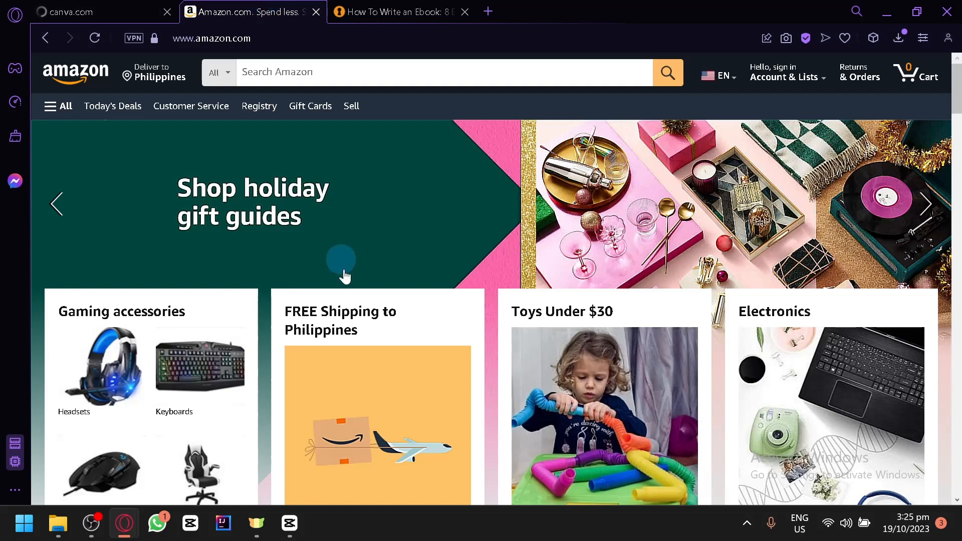
{"action": "scroll", "coordinate": [350, 265], "scroll_direction": "down", "scroll_amount": 4}
{"action": "scroll", "coordinate": [434, 279], "scroll_direction": "up", "scroll_amount": 4}
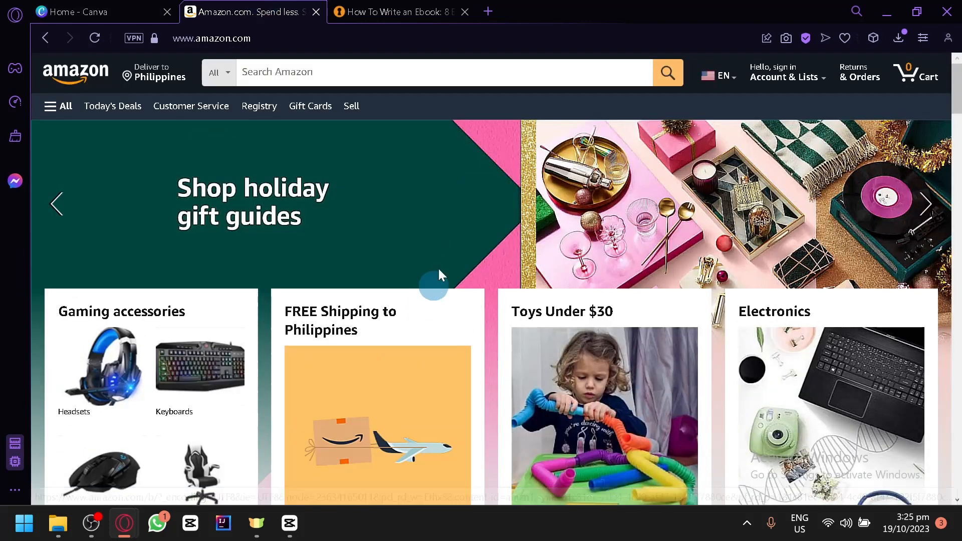
{"action": "scroll", "coordinate": [251, 165], "scroll_direction": "down", "scroll_amount": 6}
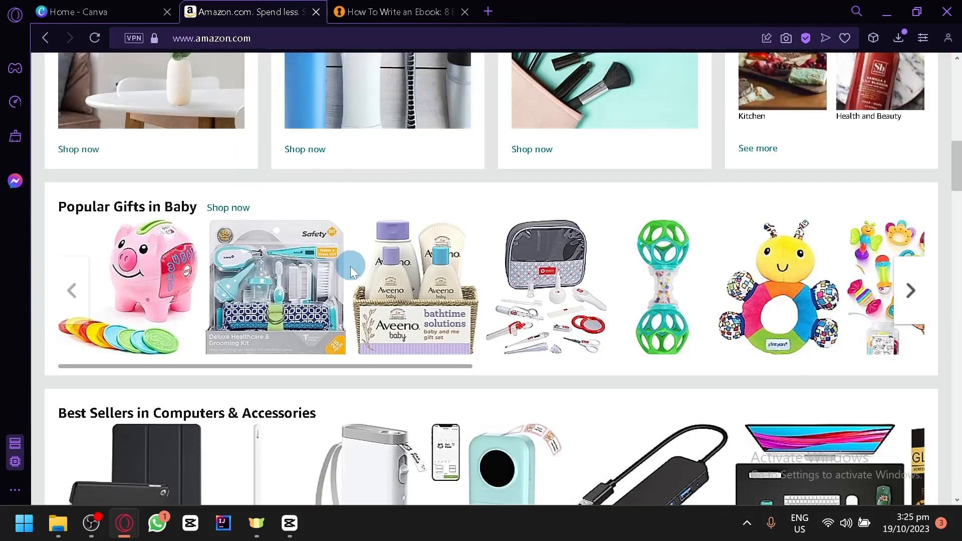
{"action": "scroll", "coordinate": [351, 266], "scroll_direction": "up", "scroll_amount": 6}
{"action": "left_click", "coordinate": [129, 8]}
{"action": "left_click", "coordinate": [343, 253]}
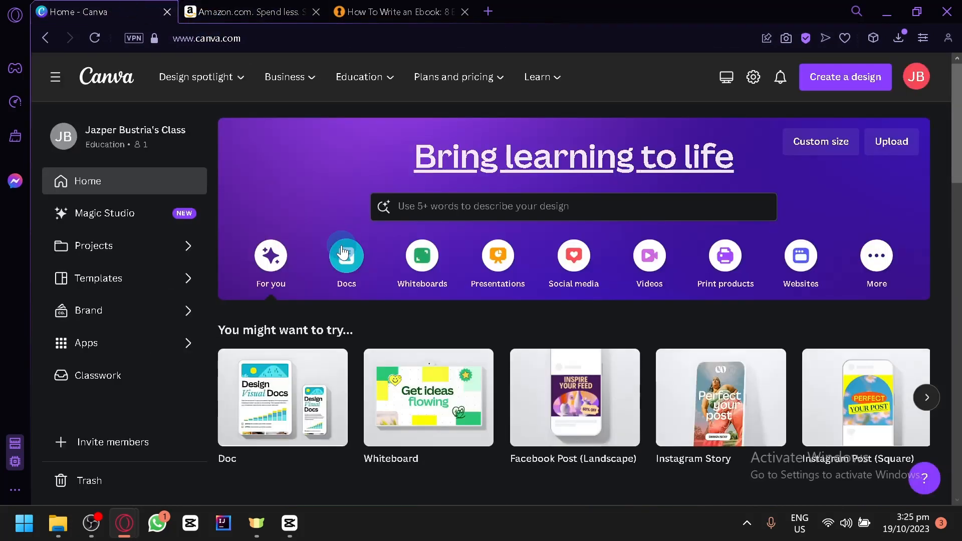